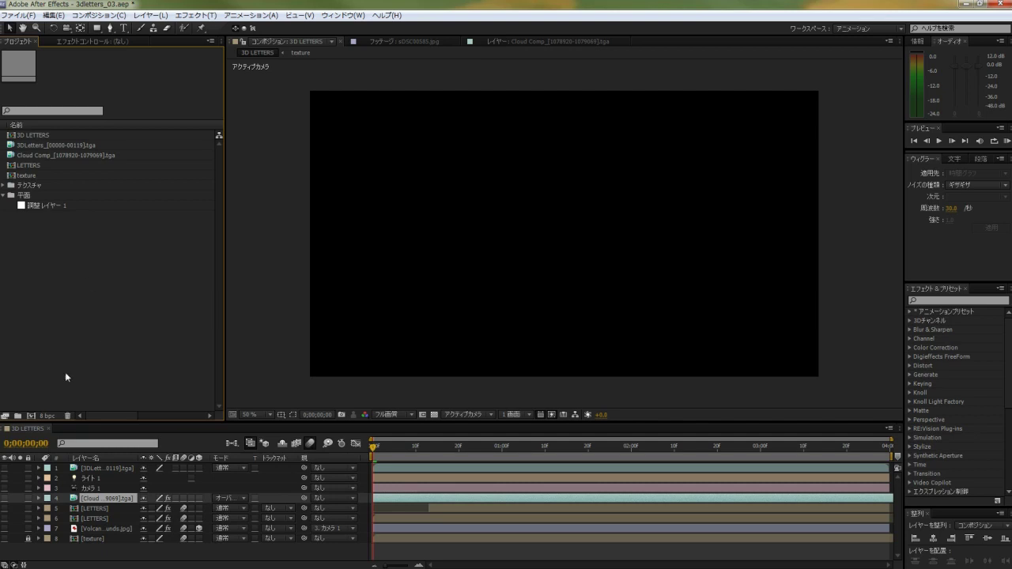
Step: Create a new 1920×1080 composition named '3D letters'
{"action": "key", "text": "ctrl+n"}
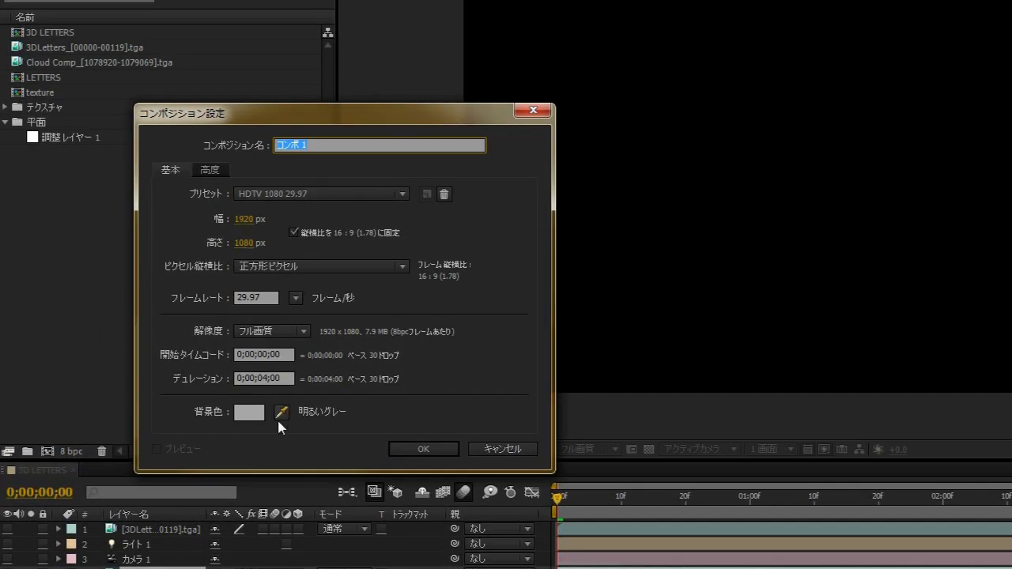
{"action": "left_click", "coordinate": [426, 449]}
{"action": "left_click", "coordinate": [332, 145]}
{"action": "type", "text": "3D le"}
{"action": "type", "text": "tters"}
{"action": "key", "text": "Return"}
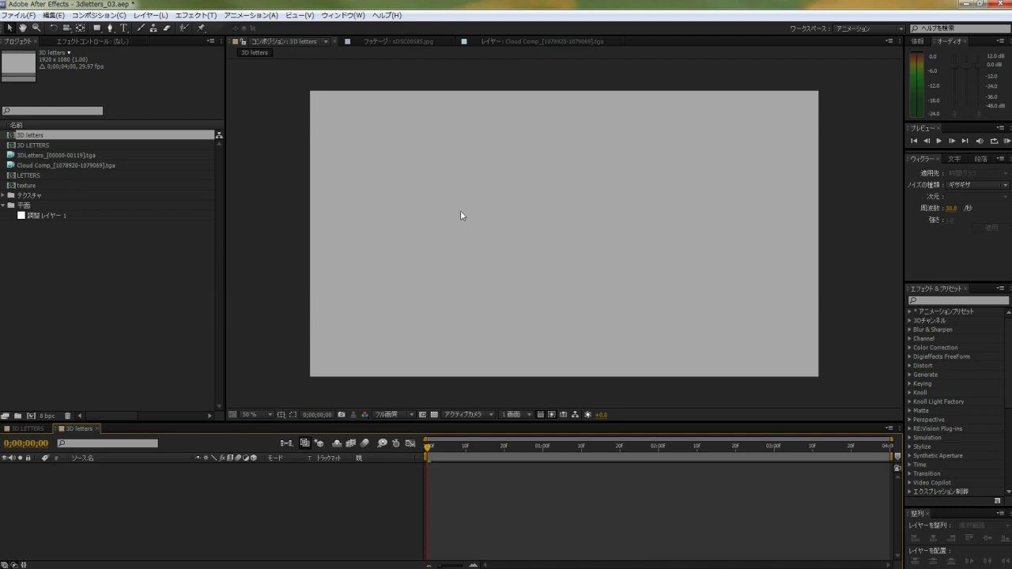
Step: Change the composition background colour to dark grey 474747
{"action": "key", "text": "ctrl+k"}
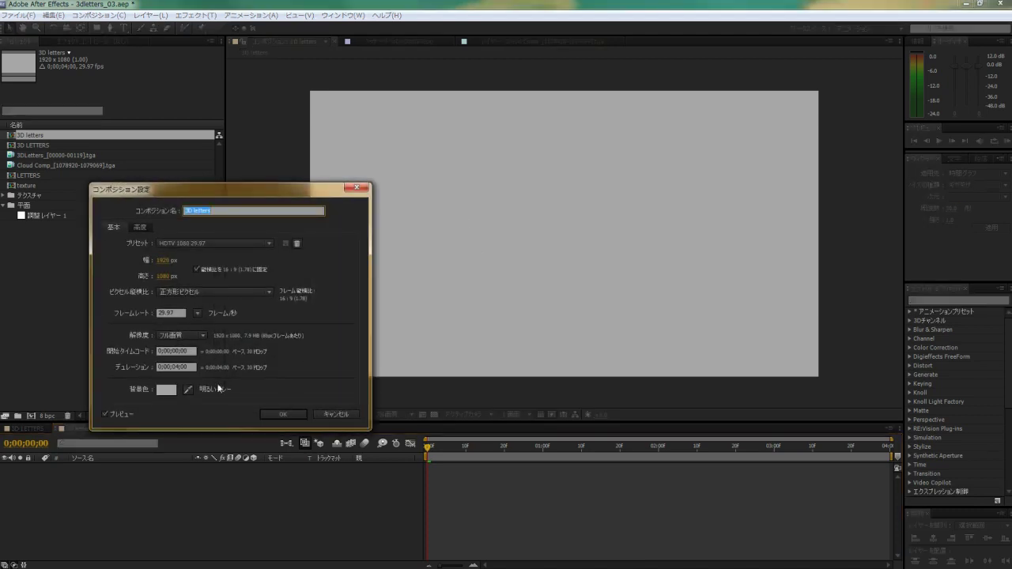
{"action": "left_click", "coordinate": [166, 389]}
{"action": "left_click_drag", "start_coordinate": [95, 411], "coordinate": [75, 449]}
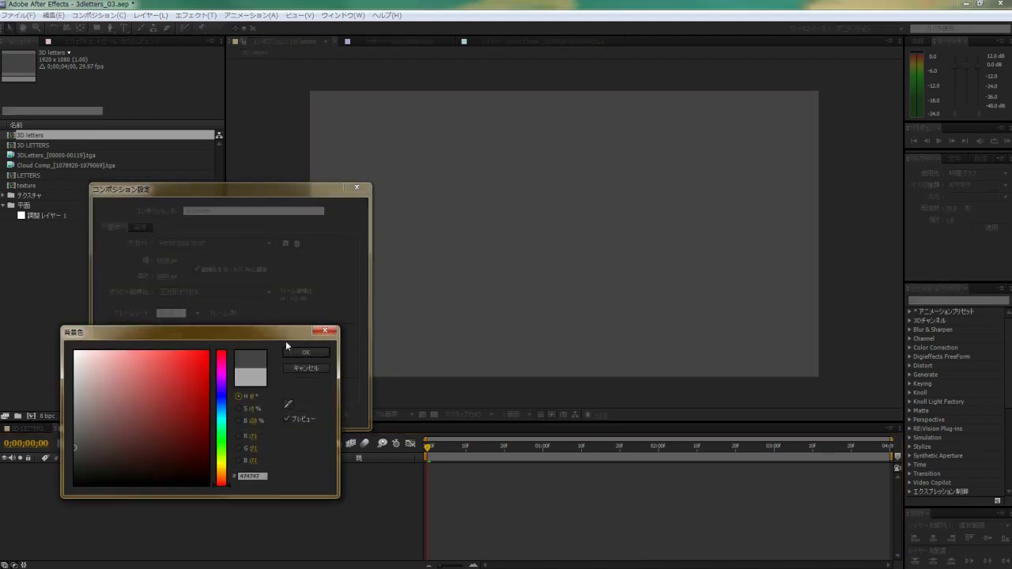
{"action": "left_click", "coordinate": [297, 351]}
{"action": "left_click", "coordinate": [274, 405]}
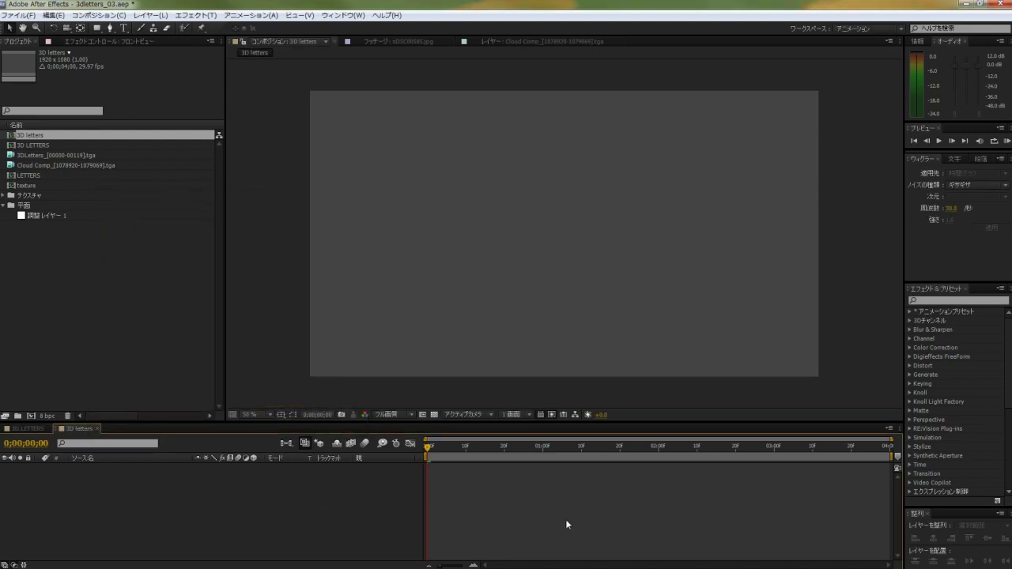
{"action": "left_click", "coordinate": [123, 28]}
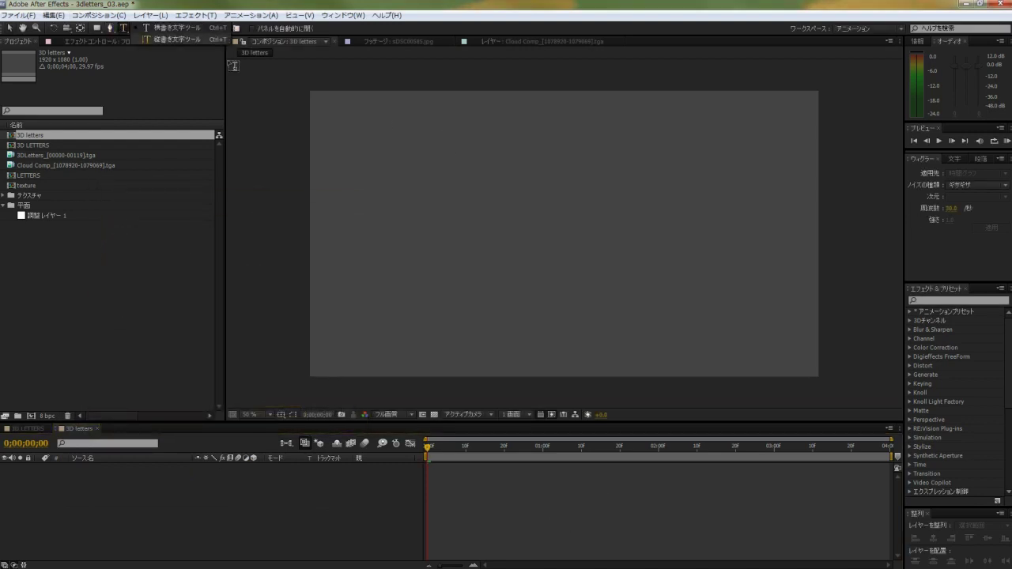
Step: With title-safe guides shown, add a white 'AE Magic' text layer in the frame
{"action": "key", "text": "apostrophe"}
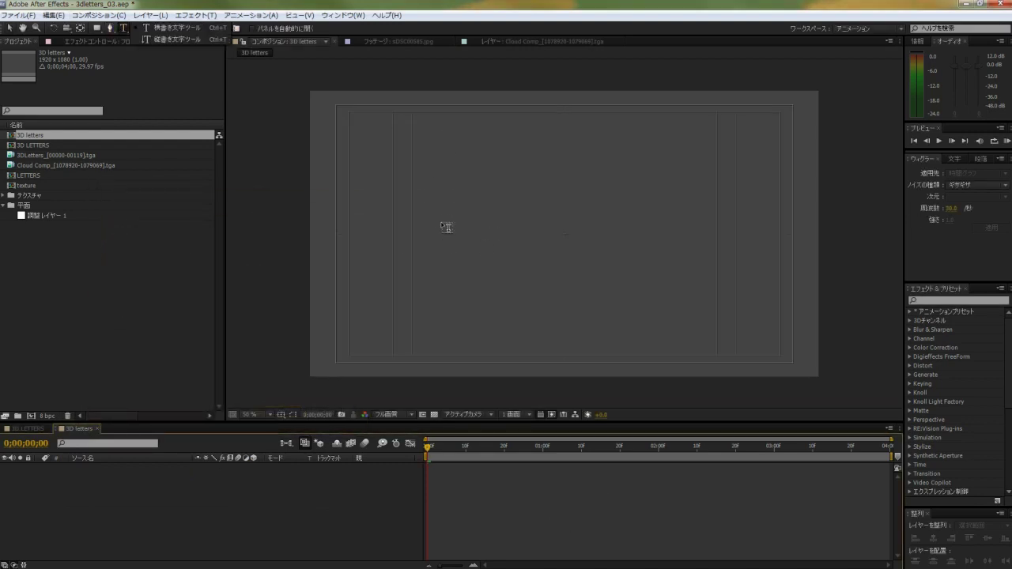
{"action": "left_click", "coordinate": [428, 224]}
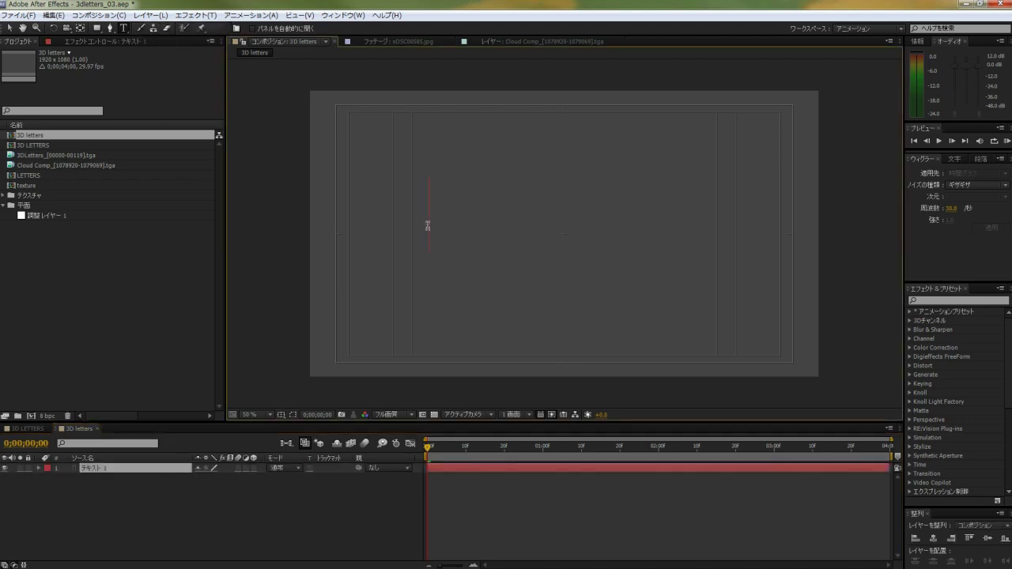
{"action": "type", "text": "AE"}
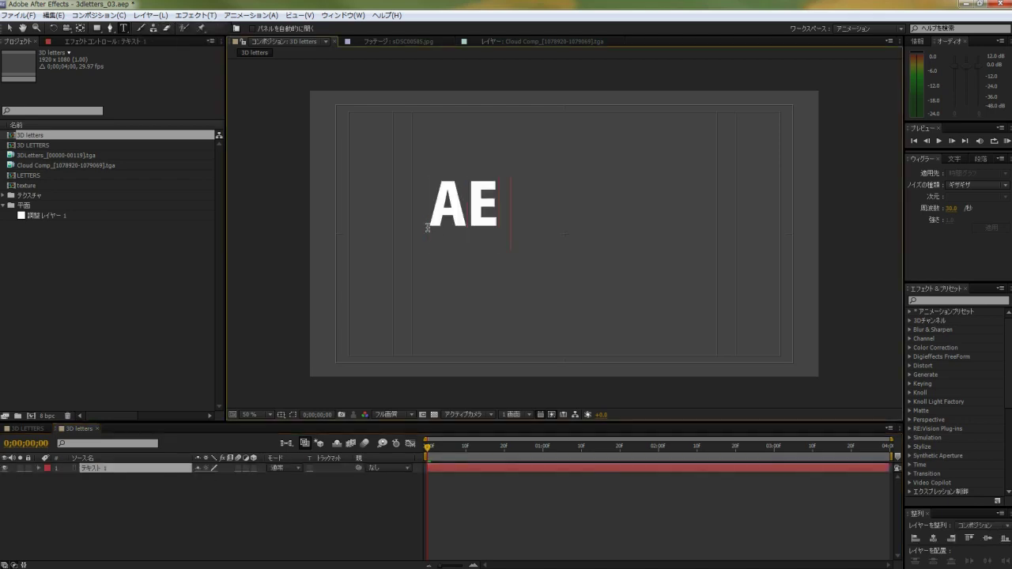
{"action": "type", "text": " Magic"}
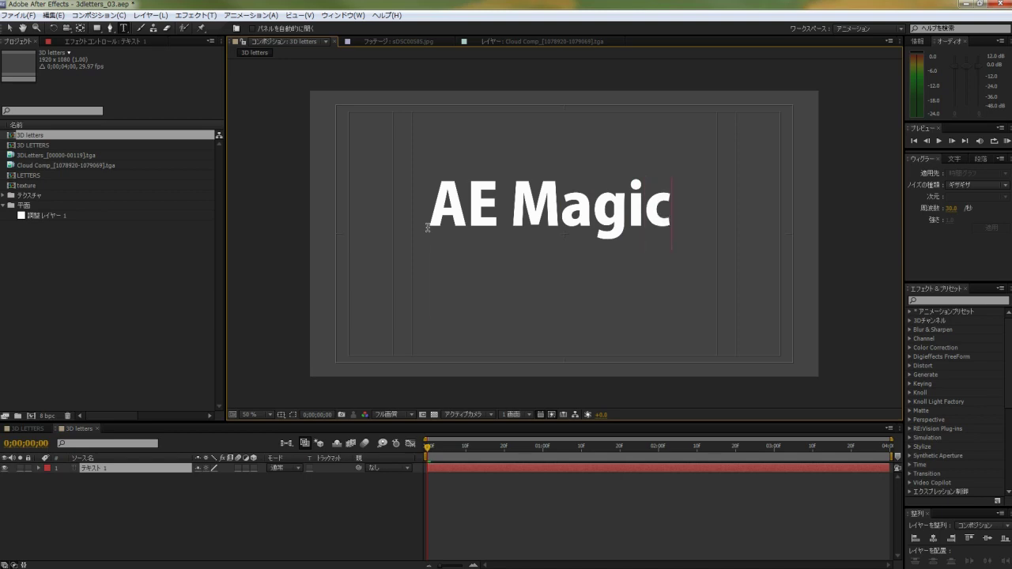
{"action": "left_click", "coordinate": [537, 473]}
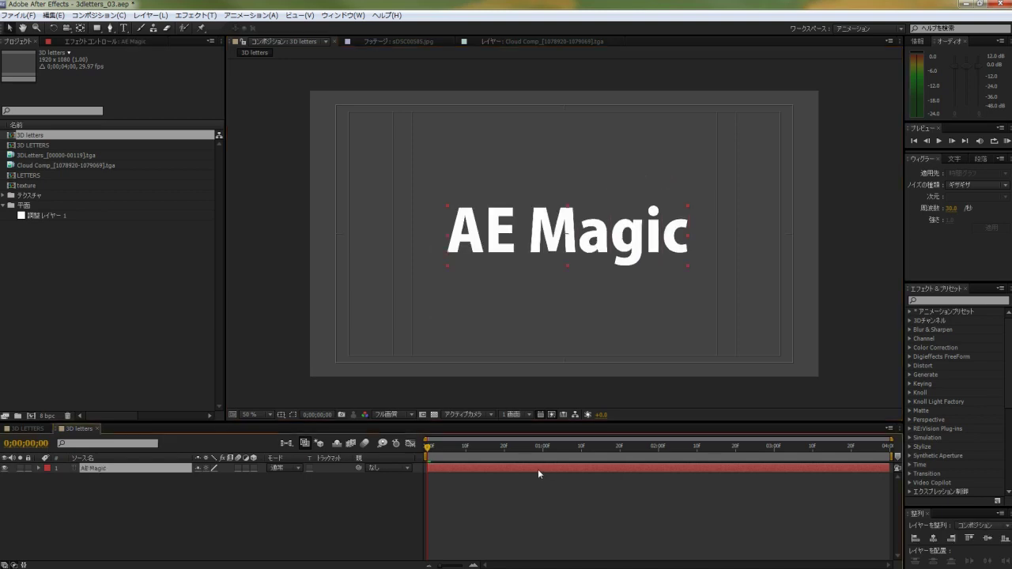
Step: Apply the Simulation > Shatter effect to the AE Magic text layer
{"action": "right_click", "coordinate": [533, 466]}
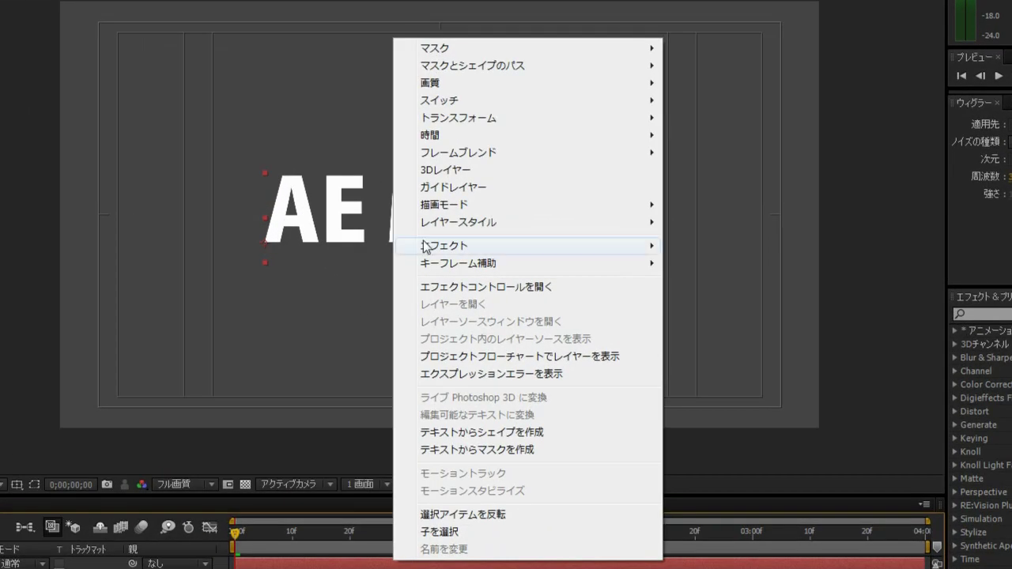
{"action": "mouse_move", "coordinate": [558, 262]}
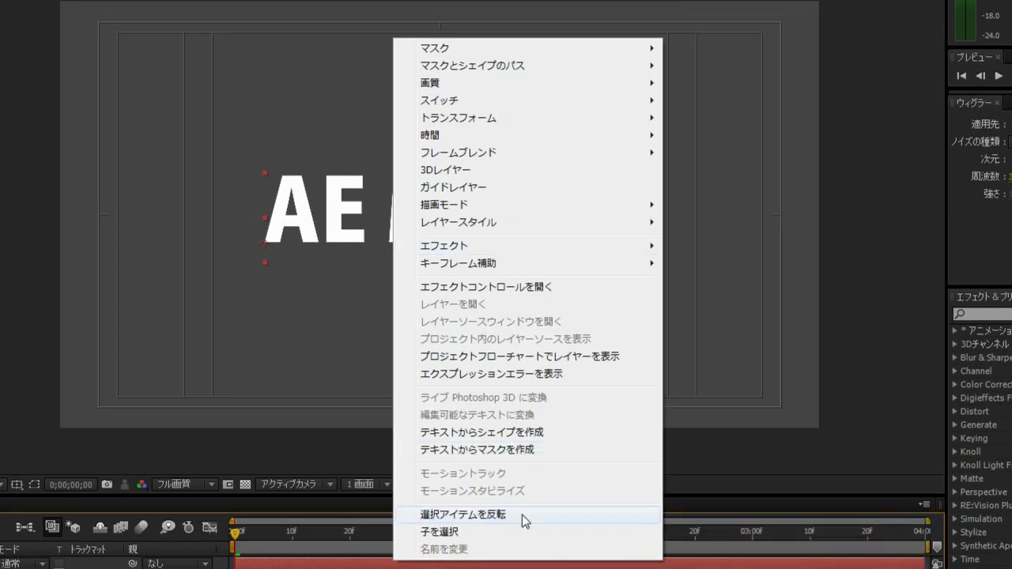
{"action": "mouse_move", "coordinate": [526, 245]}
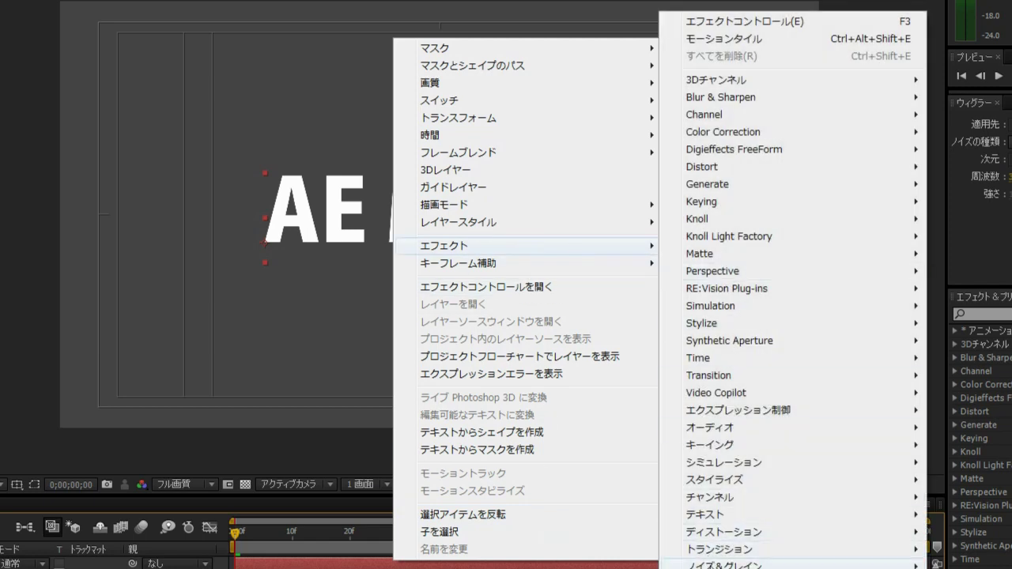
{"action": "mouse_move", "coordinate": [711, 462]}
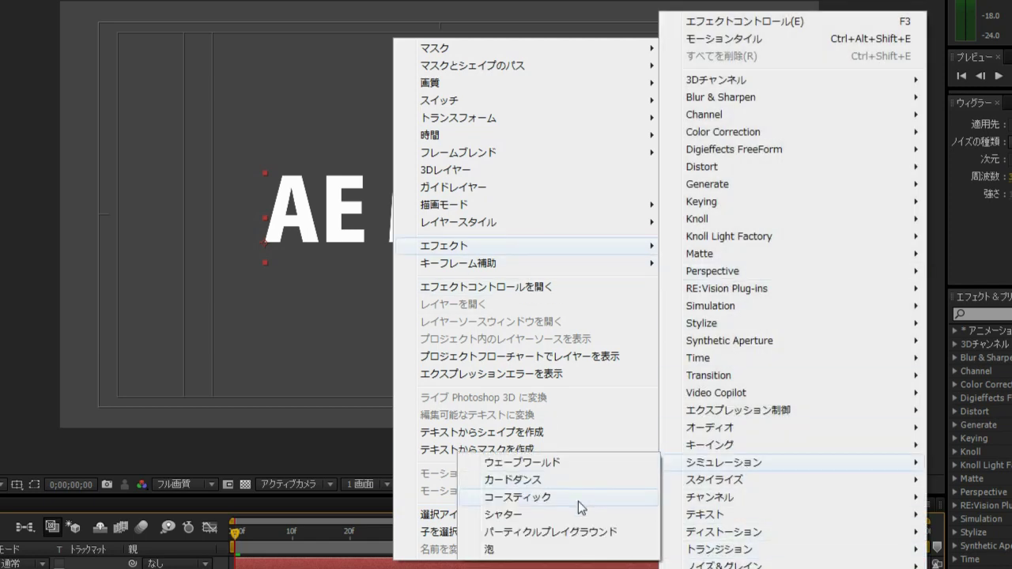
{"action": "left_click", "coordinate": [512, 518]}
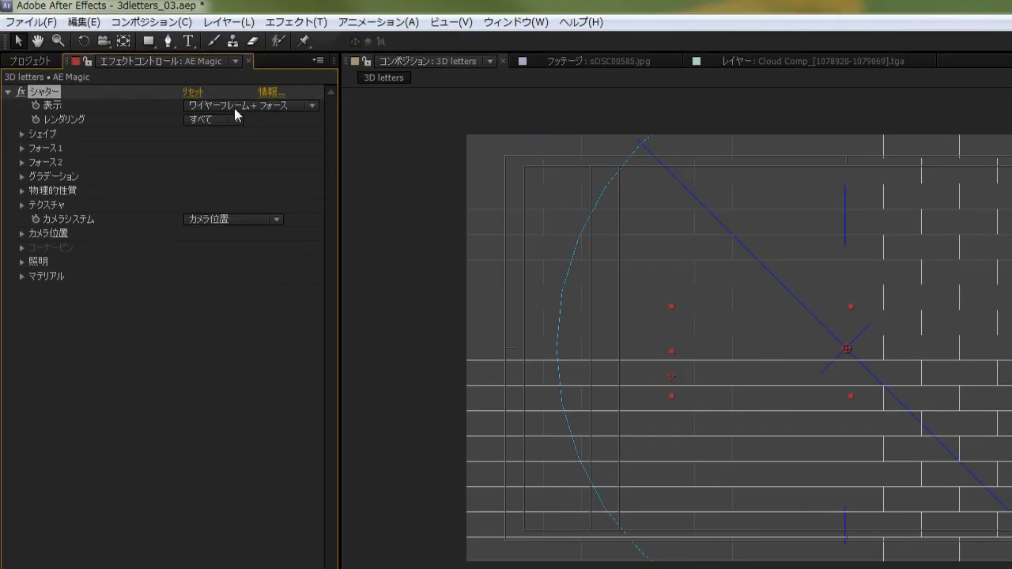
Step: Set the Shatter View to Rendered and scrub to one second to see fragments
{"action": "left_click", "coordinate": [158, 73]}
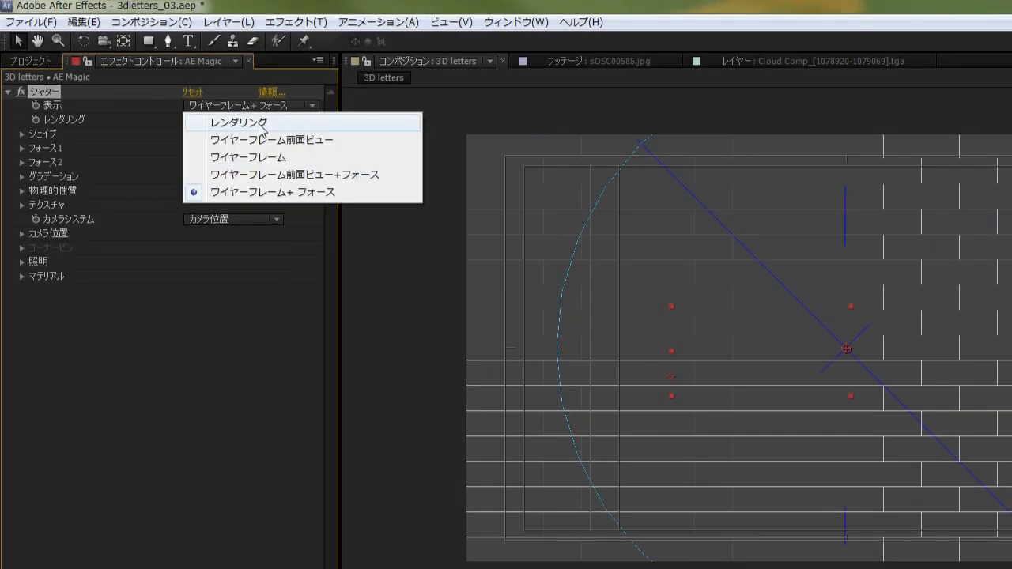
{"action": "left_click", "coordinate": [260, 121]}
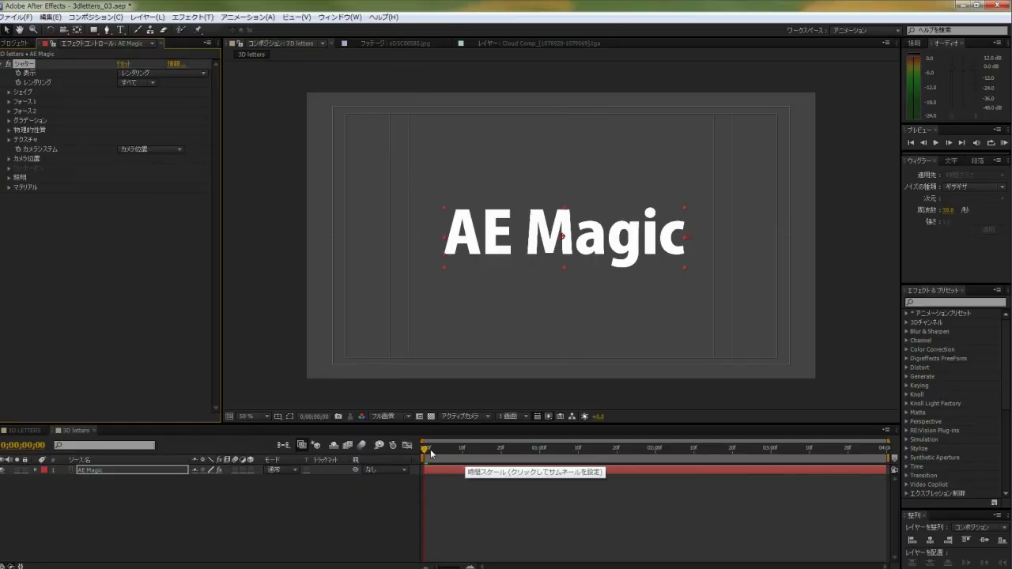
{"action": "mouse_move", "coordinate": [428, 448]}
{"action": "left_mouse_down"}
{"action": "mouse_move", "coordinate": [525, 451]}
{"action": "mouse_move", "coordinate": [380, 456]}
{"action": "left_mouse_up"}
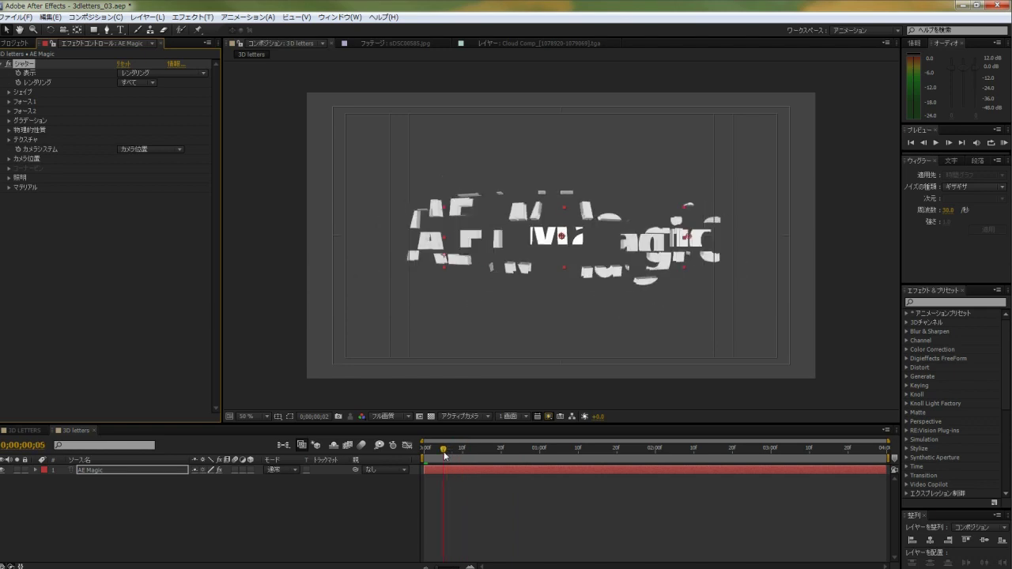
{"action": "left_click_drag", "start_coordinate": [380, 457], "coordinate": [539, 455]}
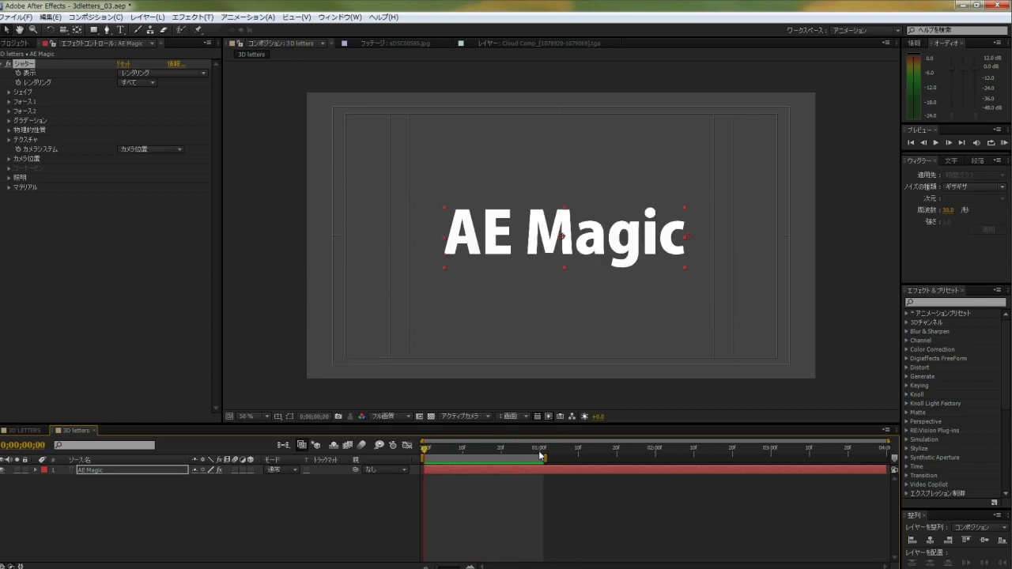
Step: Set Shatter Pattern to Custom with '1. AE Magic' as the Custom Shatter Map, then preview
{"action": "left_click", "coordinate": [10, 92]}
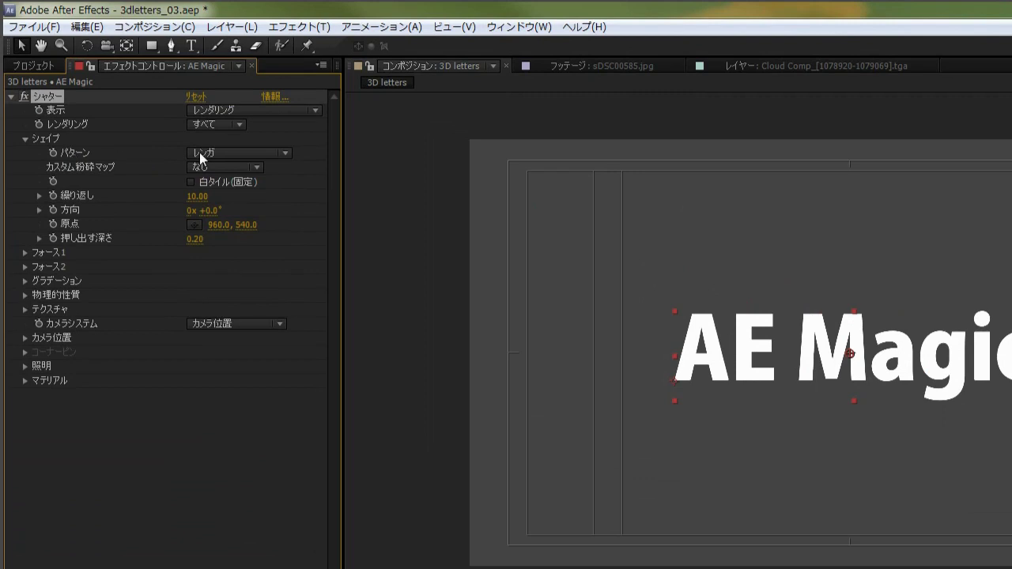
{"action": "left_click", "coordinate": [199, 153]}
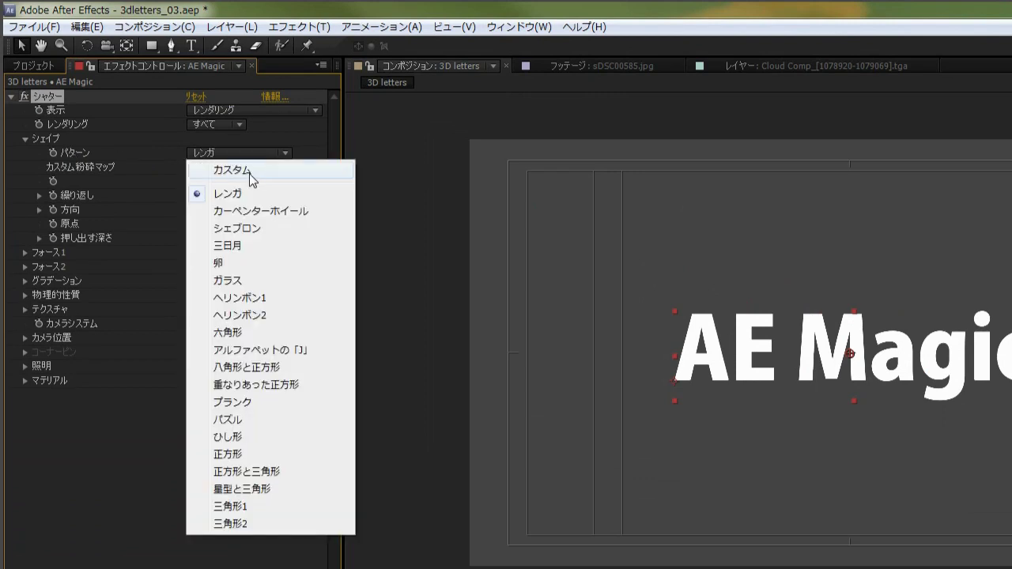
{"action": "left_click", "coordinate": [218, 172]}
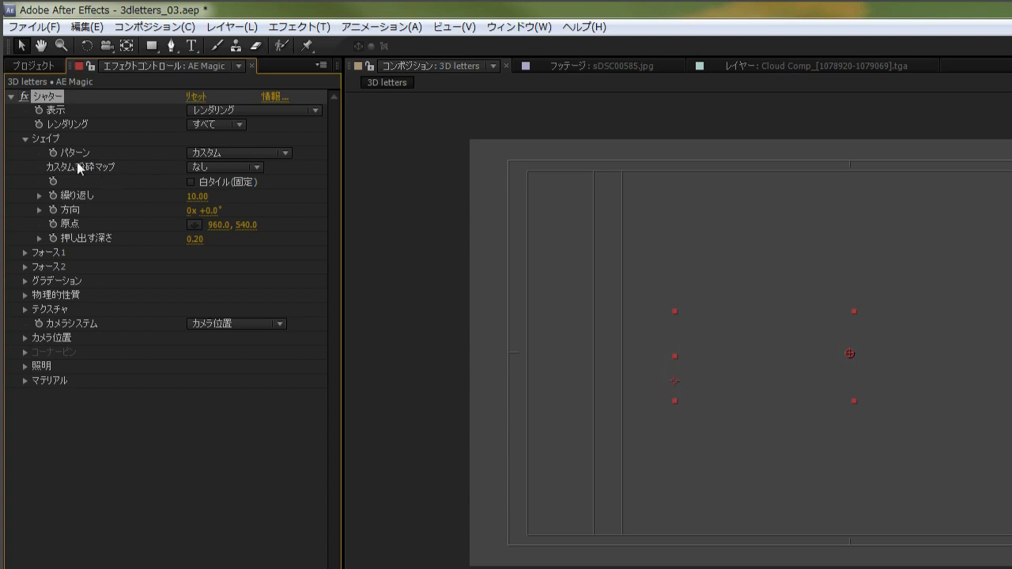
{"action": "left_click", "coordinate": [225, 166]}
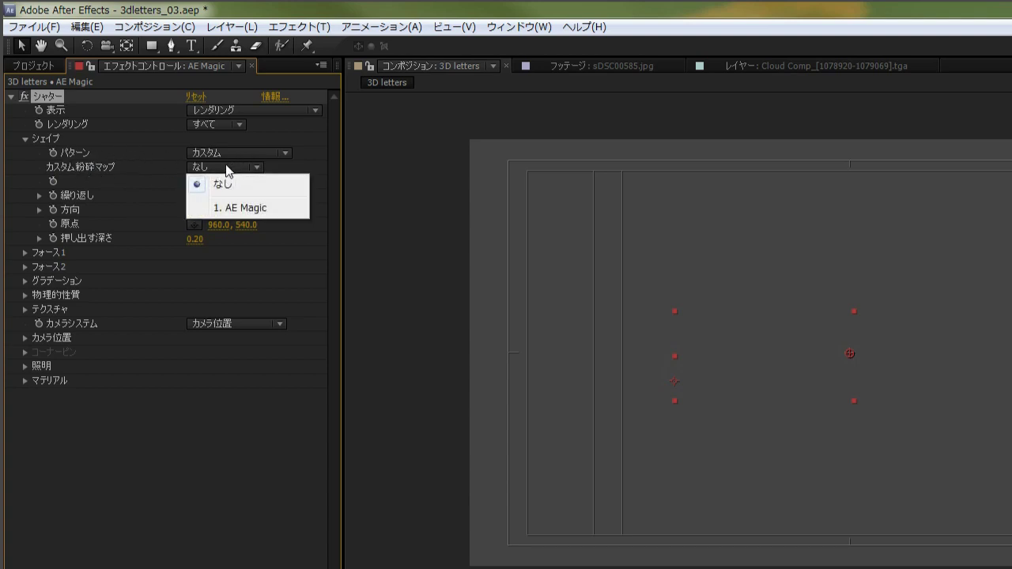
{"action": "left_click", "coordinate": [233, 207]}
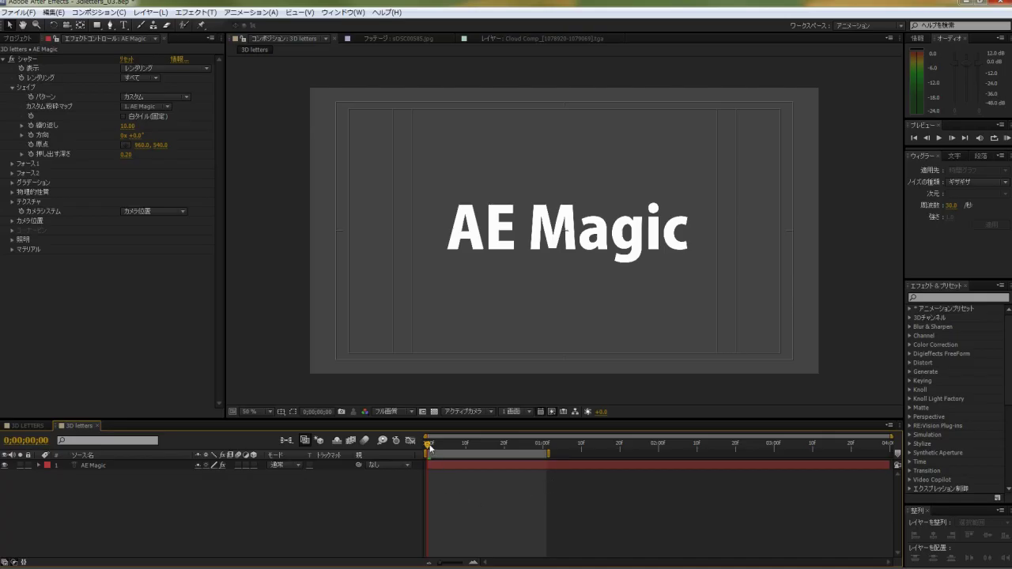
{"action": "key", "text": "space"}
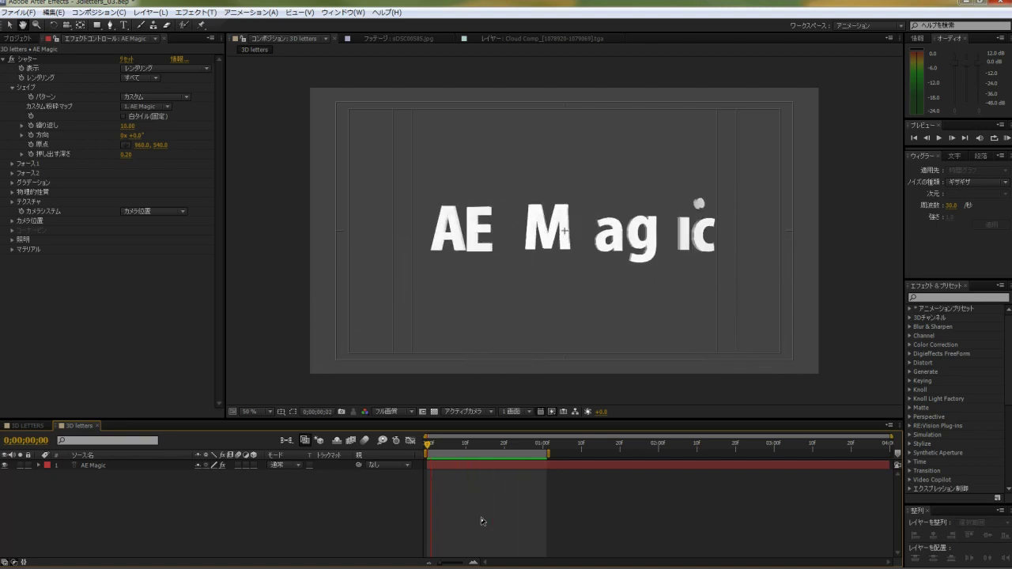
Step: Set the Shatter Extrusion Depth to 10.00 and play the shattering animation
{"action": "left_click", "coordinate": [481, 516]}
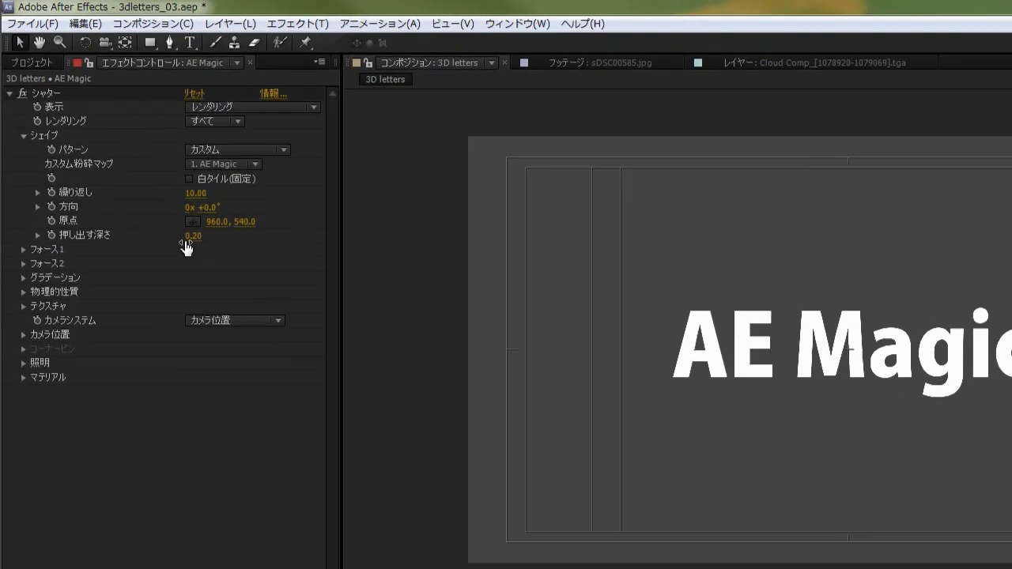
{"action": "left_click_drag", "start_coordinate": [190, 236], "coordinate": [845, 260]}
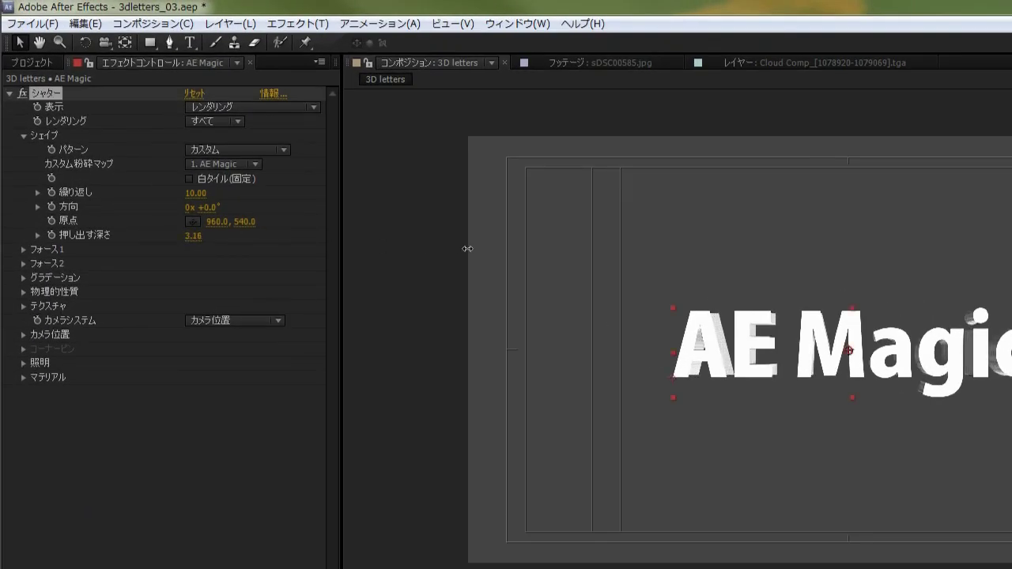
{"action": "left_click_drag", "start_coordinate": [845, 260], "coordinate": [356, 393]}
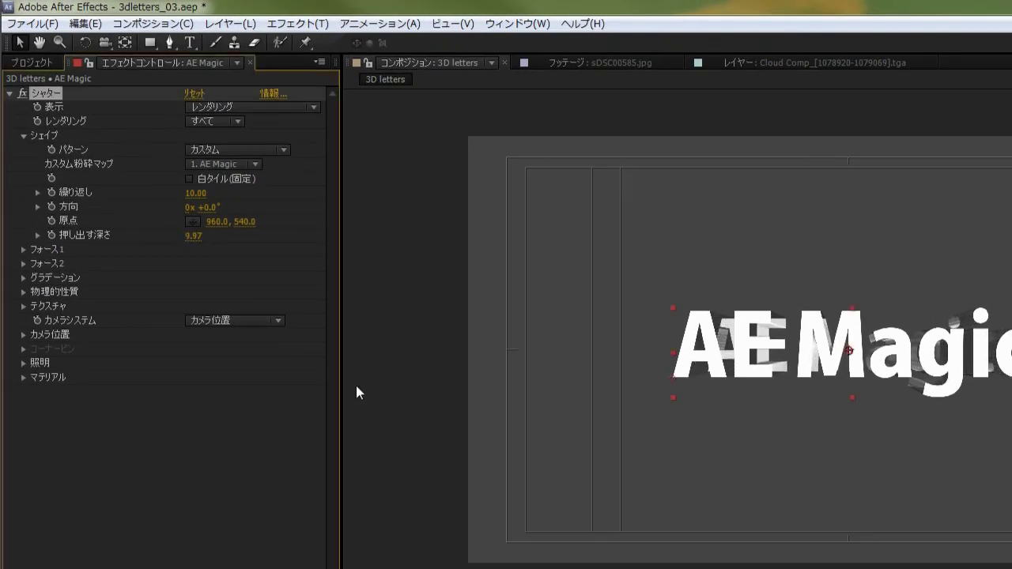
{"action": "right_click", "coordinate": [193, 236]}
{"action": "left_click", "coordinate": [252, 242]}
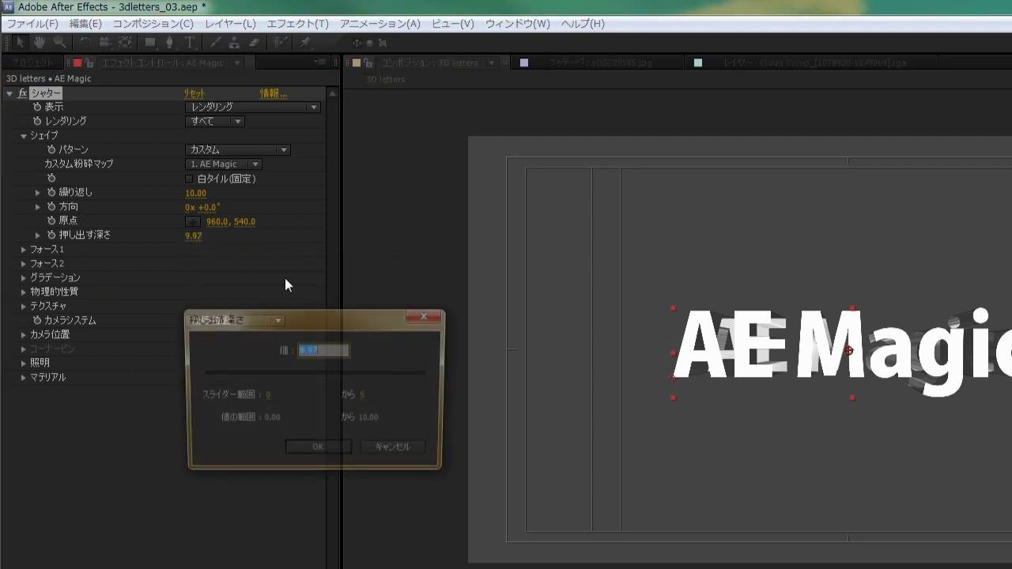
{"action": "left_click", "coordinate": [366, 404]}
{"action": "type", "text": "10"}
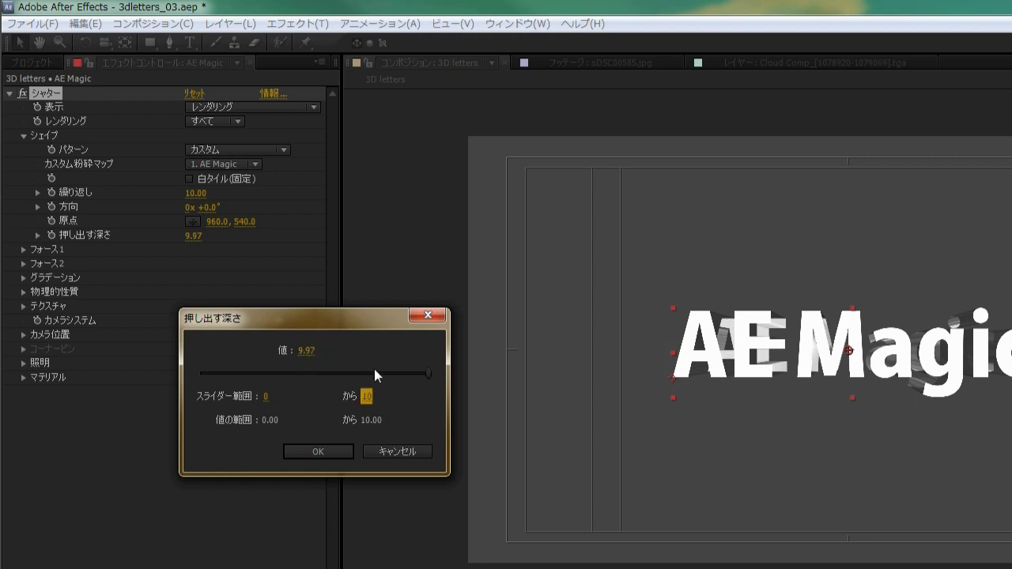
{"action": "left_click_drag", "start_coordinate": [427, 373], "coordinate": [331, 374]}
{"action": "left_click", "coordinate": [335, 452]}
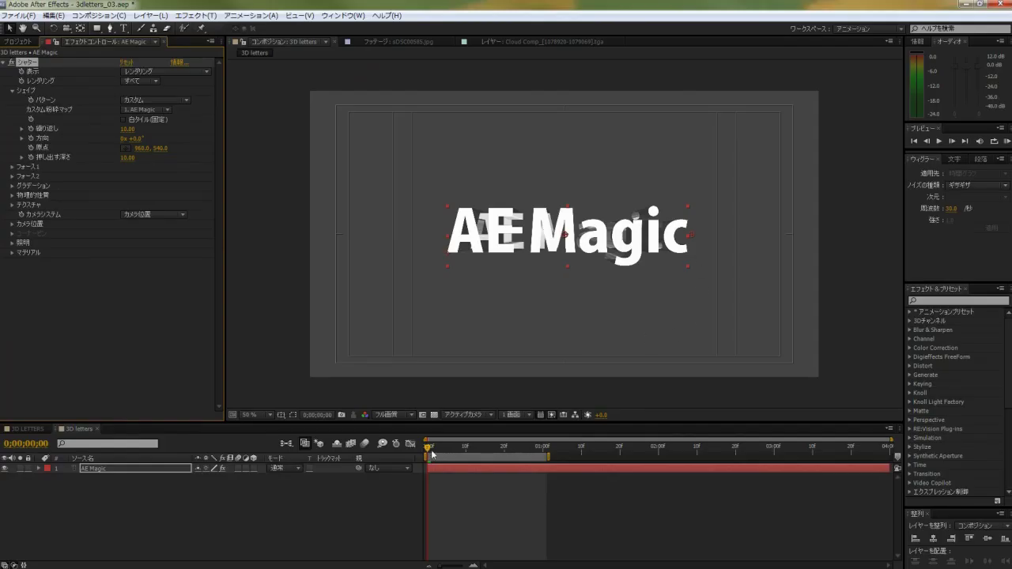
{"action": "left_click", "coordinate": [431, 453]}
{"action": "key", "text": "space"}
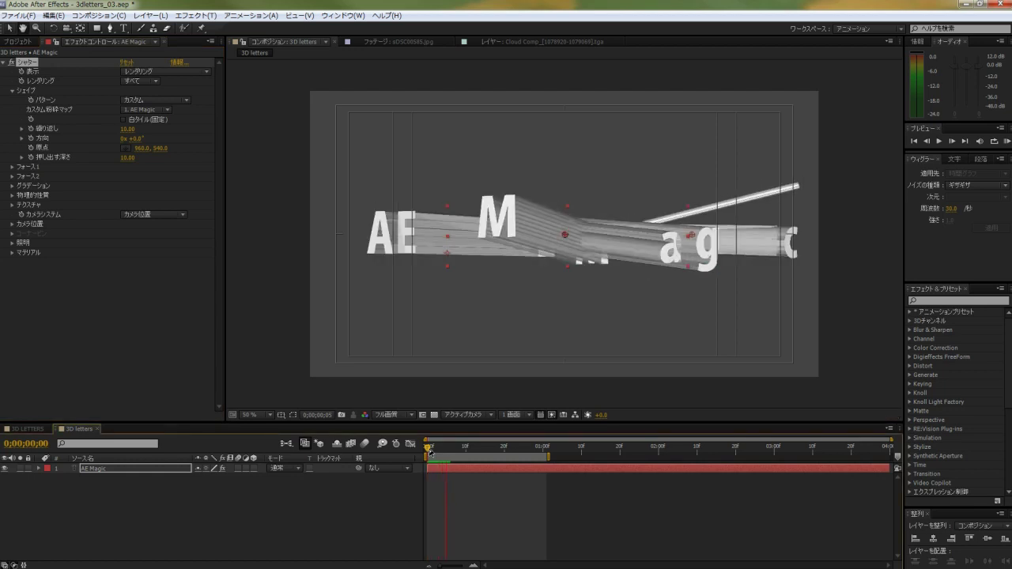
Step: Expand Force 1 and Force 2, set Force 1 Radius to 0.00, and scrub to check
{"action": "left_click", "coordinate": [11, 167]}
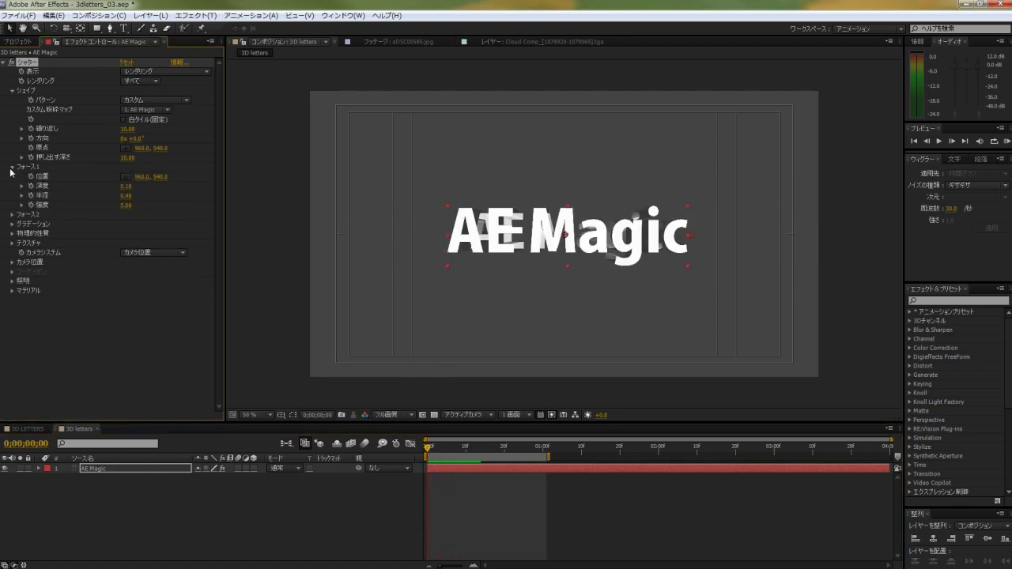
{"action": "mouse_move", "coordinate": [441, 451]}
{"action": "left_mouse_down"}
{"action": "mouse_move", "coordinate": [467, 454]}
{"action": "mouse_move", "coordinate": [428, 451]}
{"action": "left_mouse_up"}
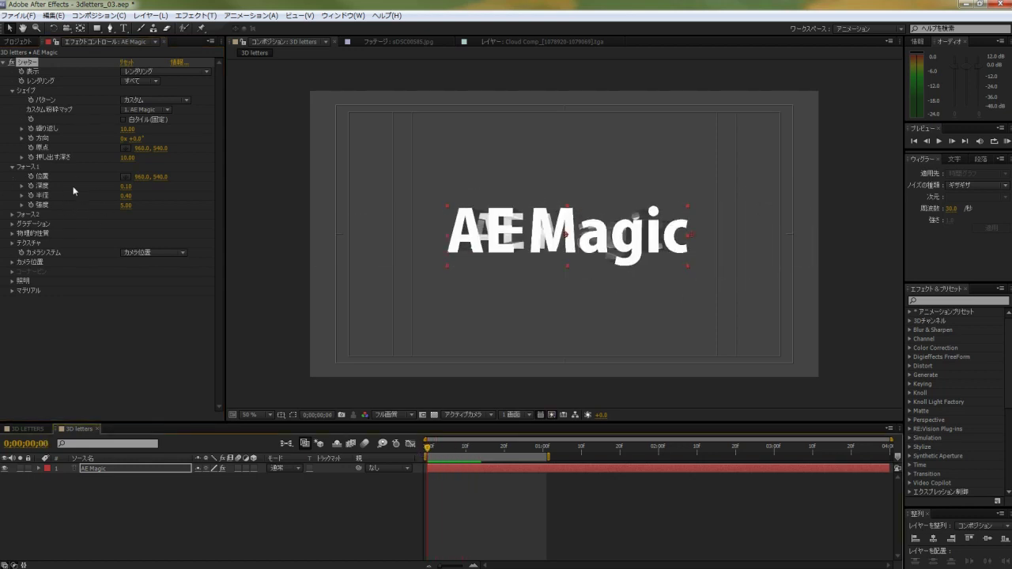
{"action": "left_click", "coordinate": [13, 214]}
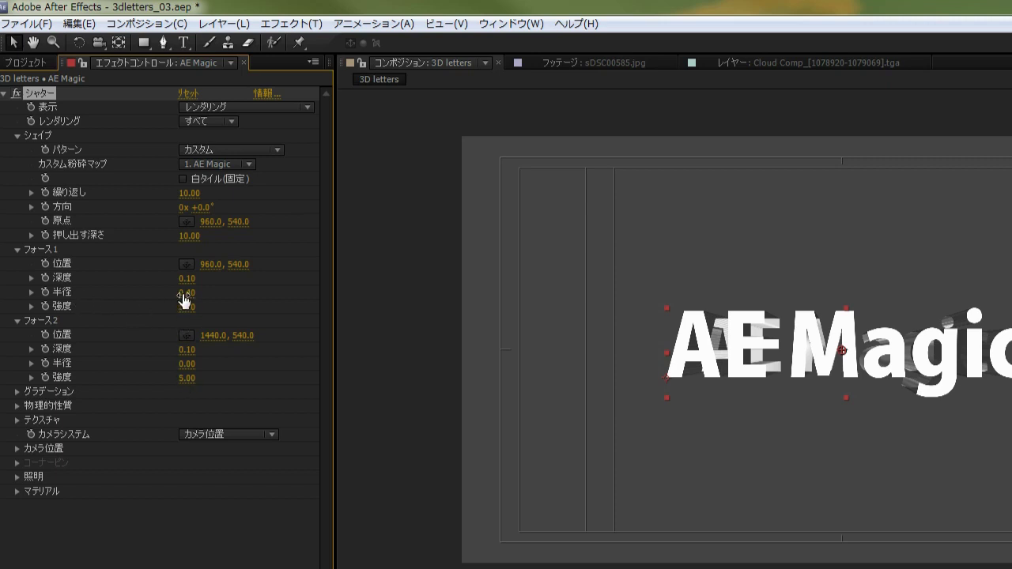
{"action": "left_click_drag", "start_coordinate": [189, 378], "coordinate": [183, 380]}
{"action": "left_click", "coordinate": [188, 294]}
{"action": "type", "text": "0"}
{"action": "key", "text": "Return"}
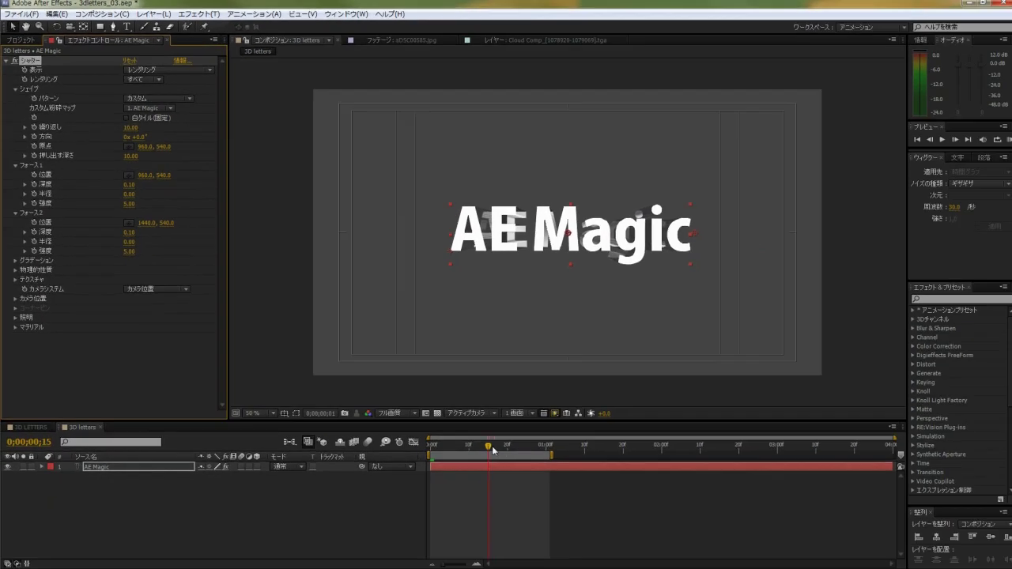
{"action": "left_click_drag", "start_coordinate": [485, 445], "coordinate": [462, 445]}
{"action": "left_click_drag", "start_coordinate": [527, 445], "coordinate": [497, 446]}
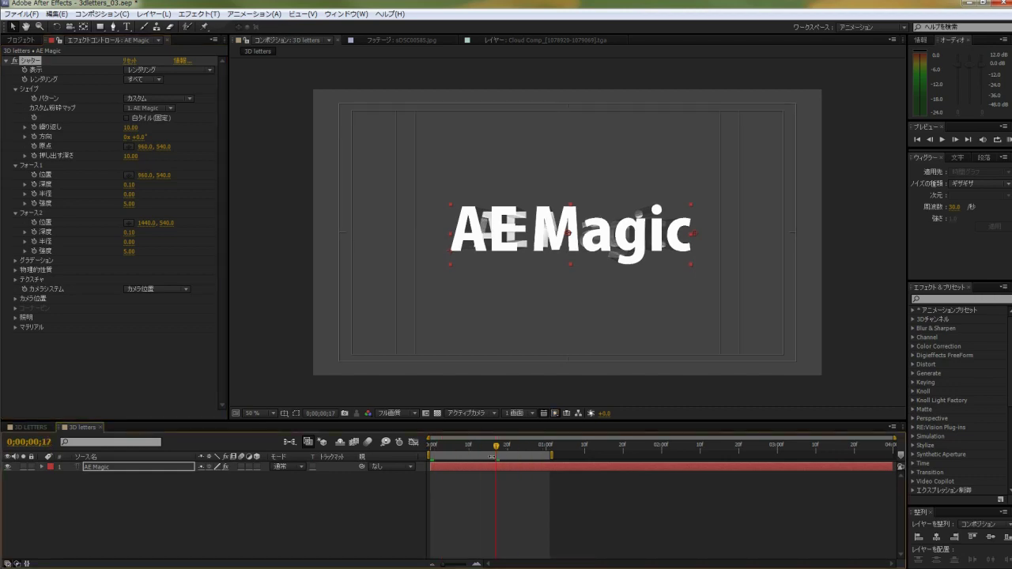
Step: Check the forces in Wireframe + Forces view, then switch View back to Rendered
{"action": "left_click", "coordinate": [174, 69]}
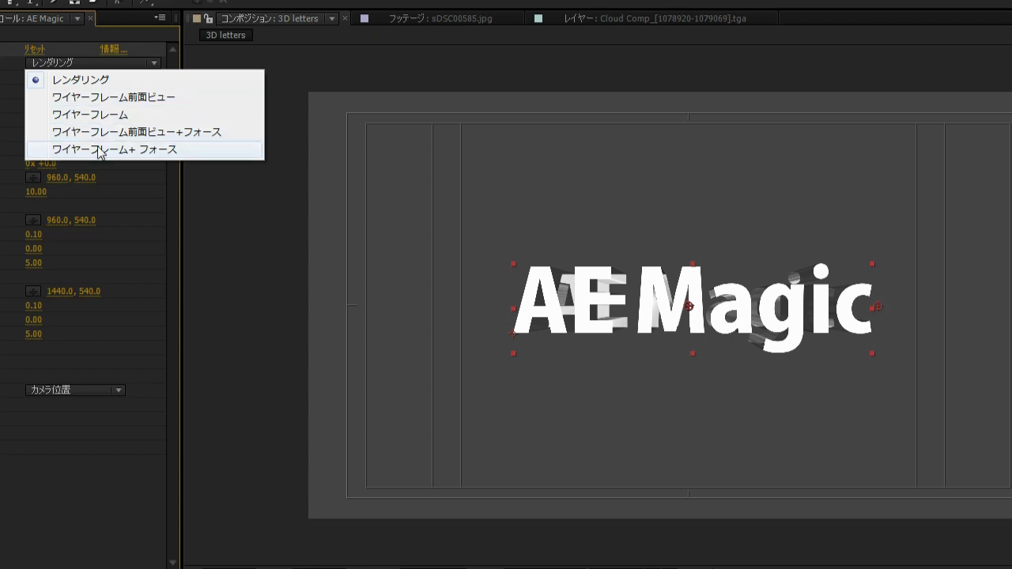
{"action": "left_click", "coordinate": [99, 148]}
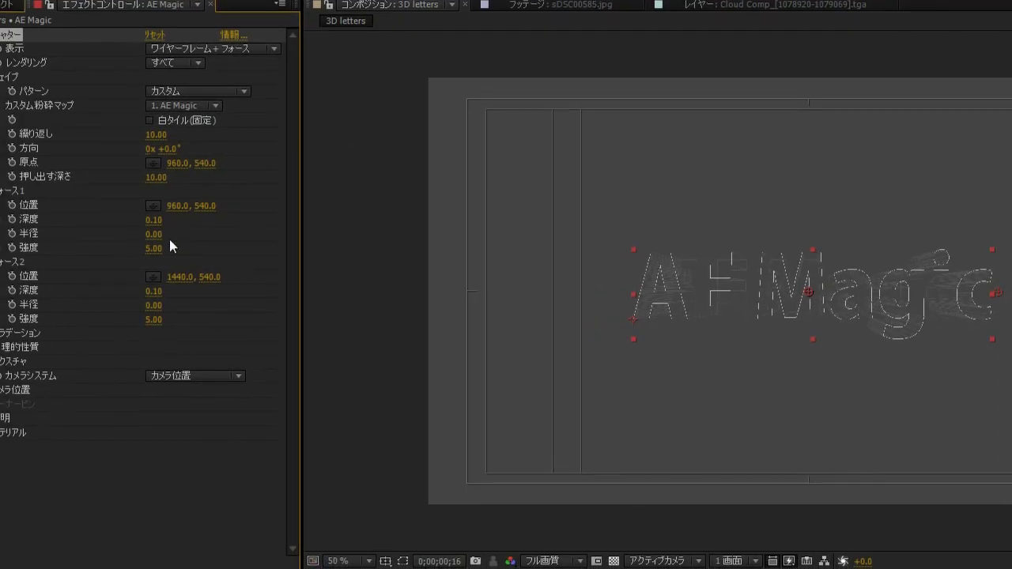
{"action": "mouse_move", "coordinate": [154, 239]}
{"action": "left_mouse_down"}
{"action": "mouse_move", "coordinate": [168, 241]}
{"action": "mouse_move", "coordinate": [157, 248]}
{"action": "left_mouse_up"}
{"action": "left_click", "coordinate": [202, 53]}
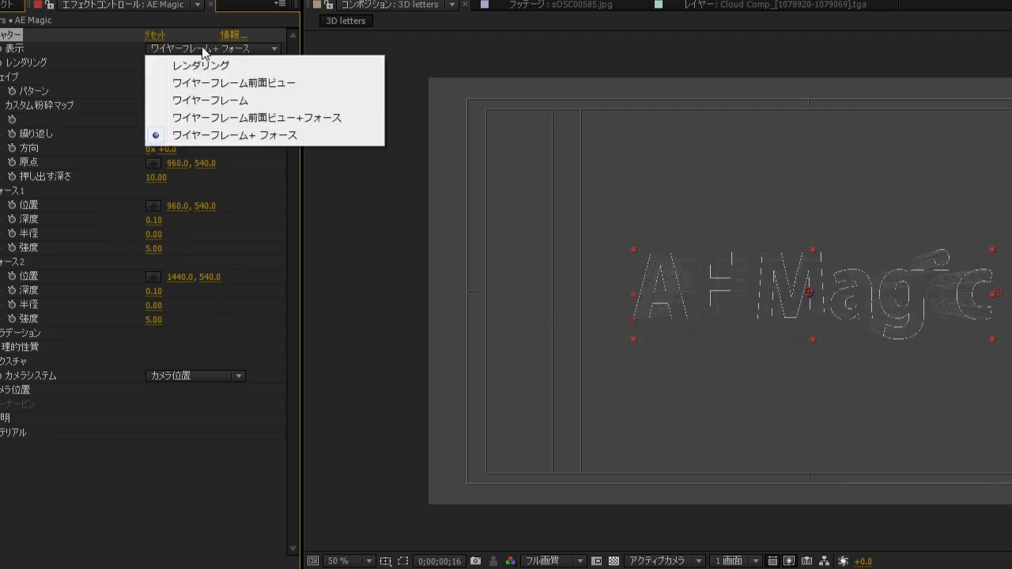
{"action": "left_click", "coordinate": [201, 63]}
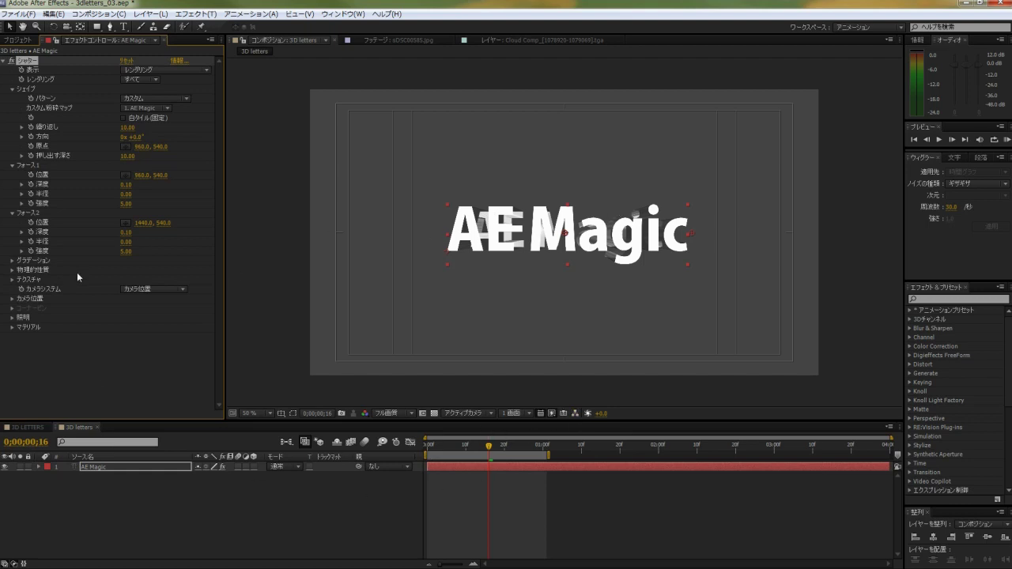
{"action": "left_click", "coordinate": [12, 280]}
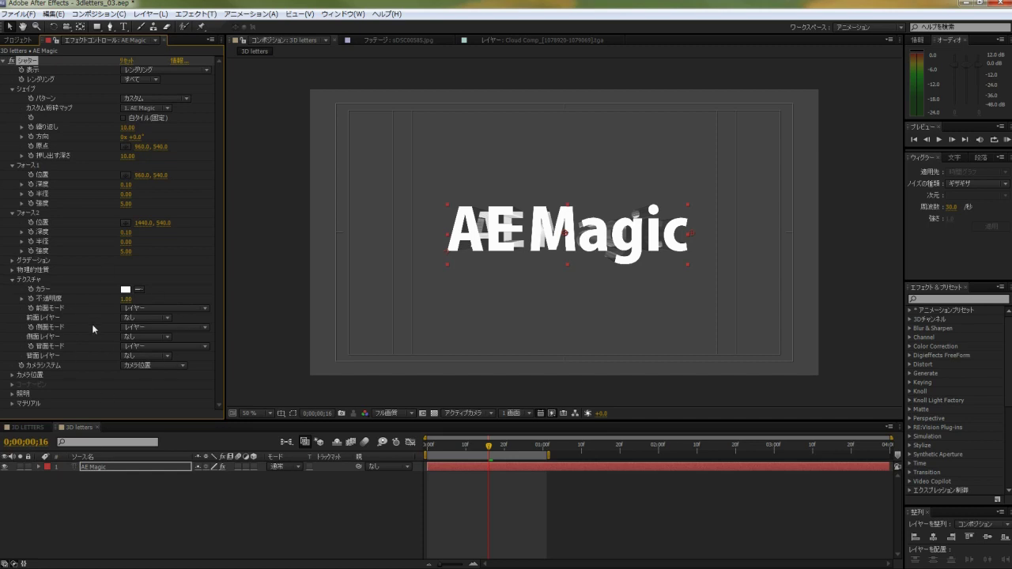
Step: Set the Shatter texture colour to red and Front, Side and Back Modes to Color
{"action": "left_click", "coordinate": [126, 289]}
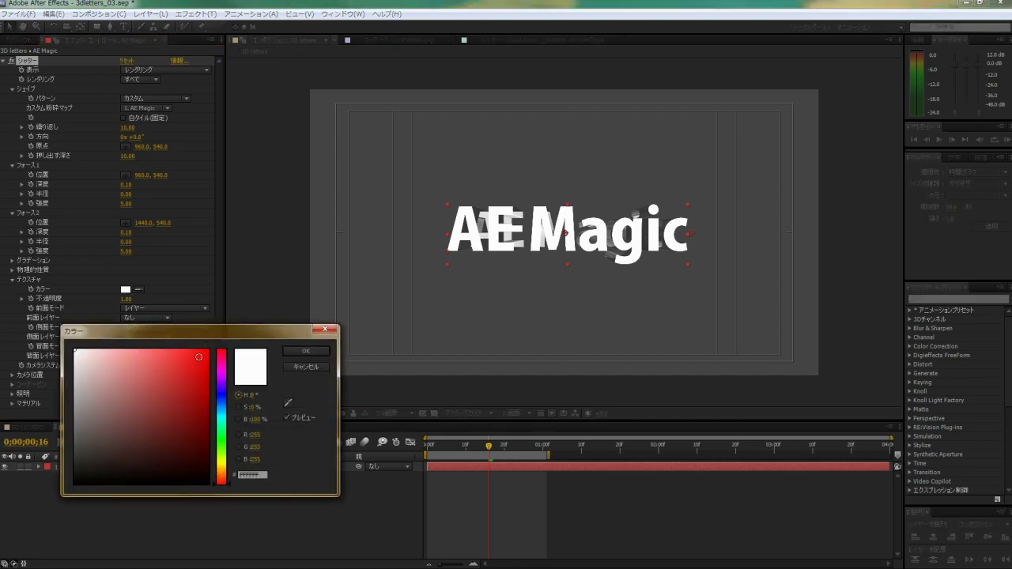
{"action": "left_click", "coordinate": [305, 351]}
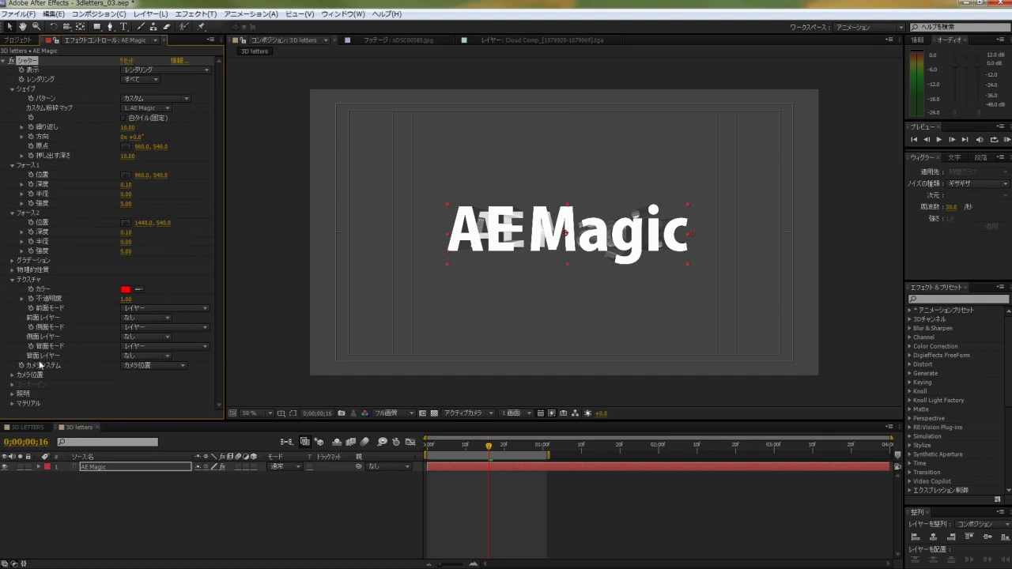
{"action": "left_click", "coordinate": [168, 307]}
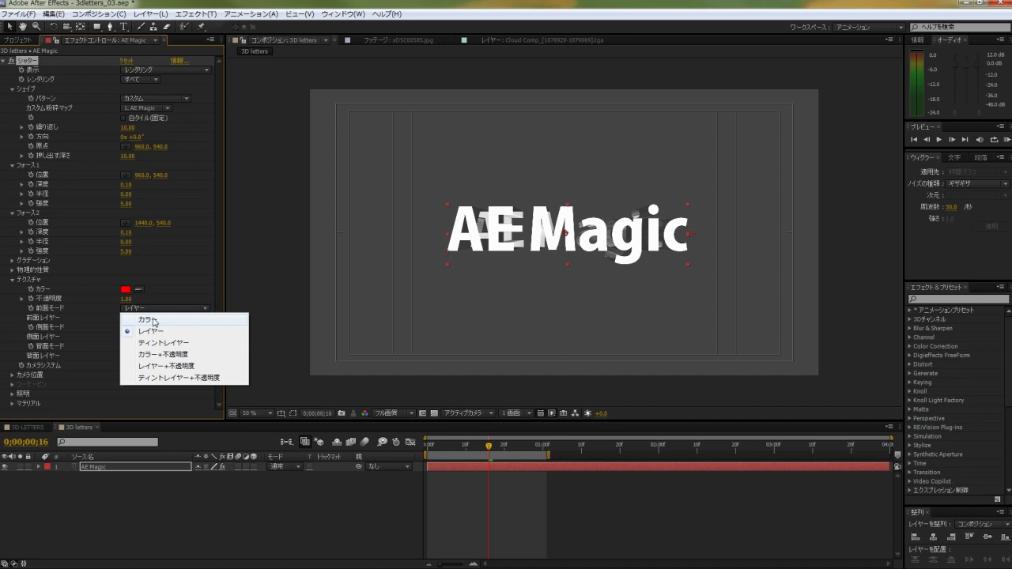
{"action": "left_click", "coordinate": [153, 319]}
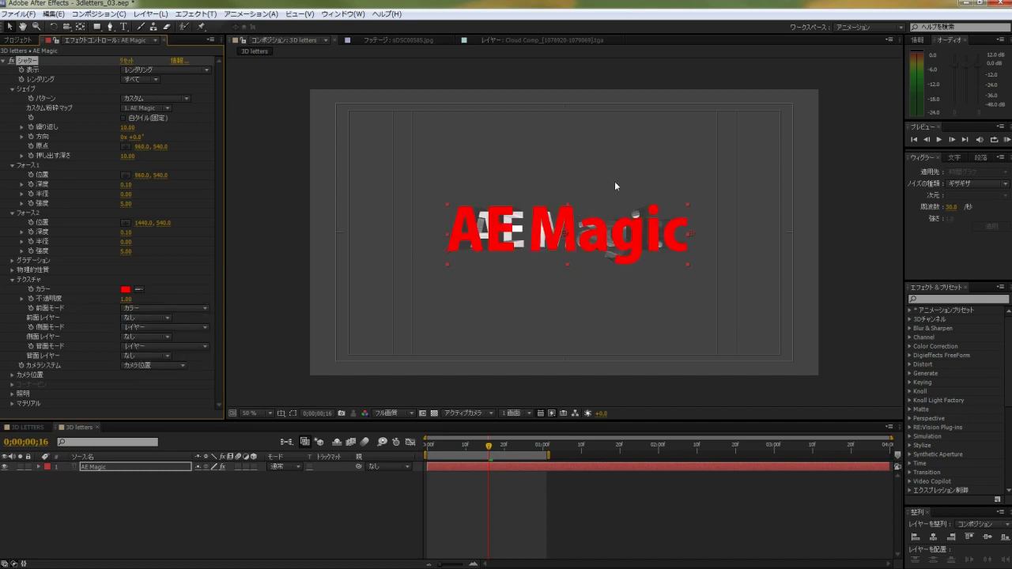
{"action": "left_click", "coordinate": [134, 327]}
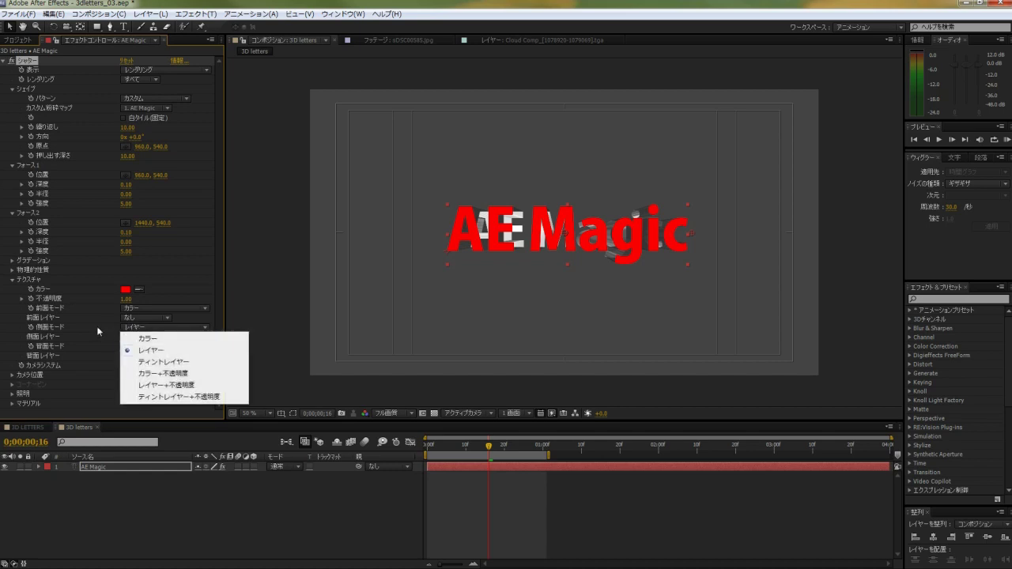
{"action": "left_click", "coordinate": [147, 338]}
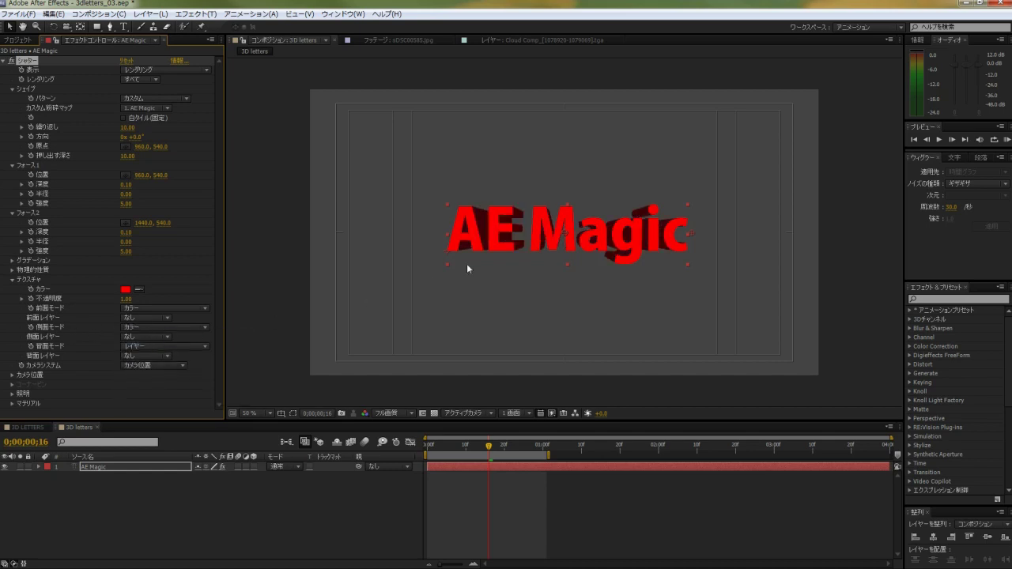
{"action": "left_click", "coordinate": [137, 345]}
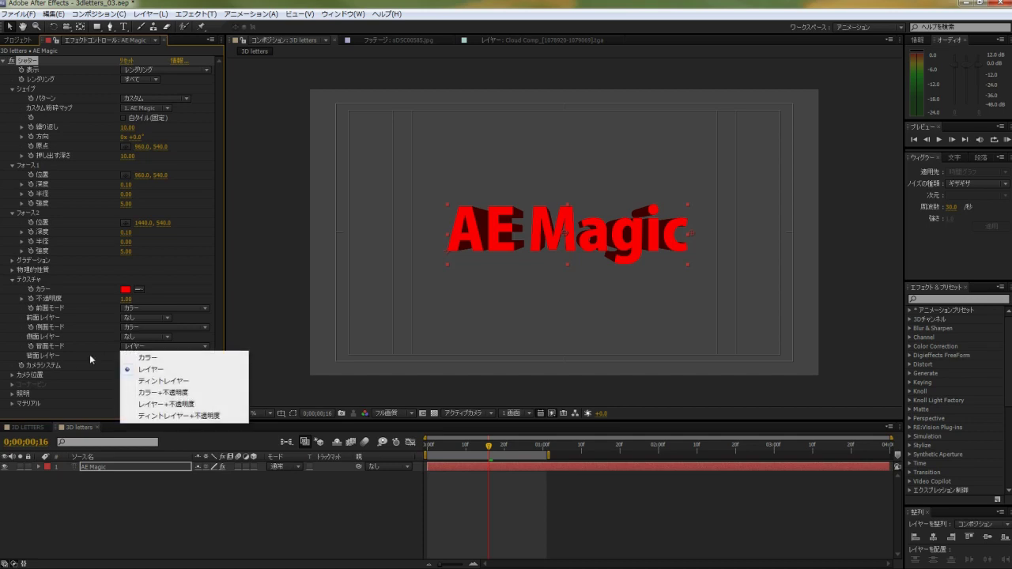
{"action": "left_click", "coordinate": [157, 360]}
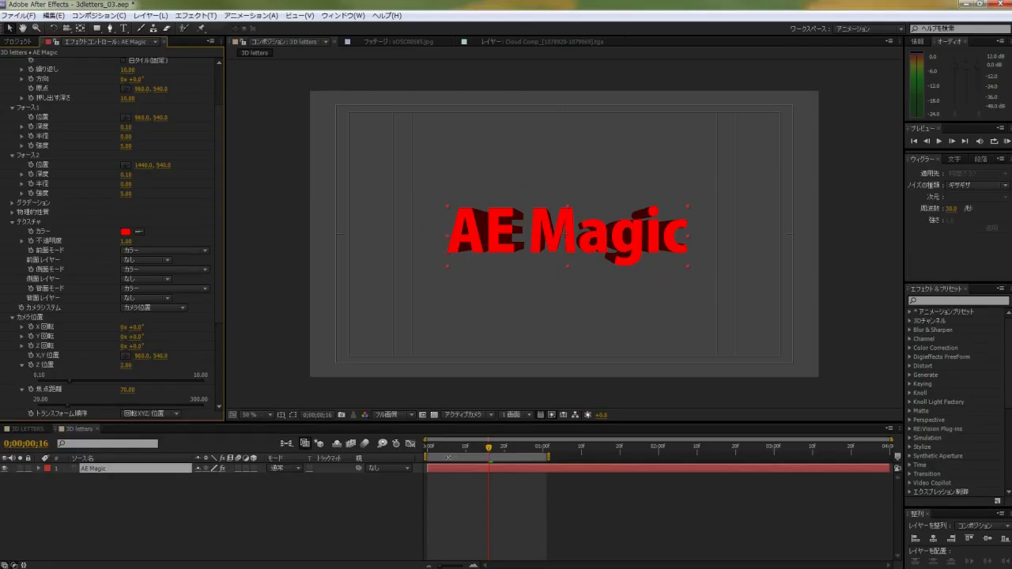
Step: Set the Shatter camera X Rotation to -16.0° and collapse the Force 1 and Force 2 groups
{"action": "left_click", "coordinate": [190, 515]}
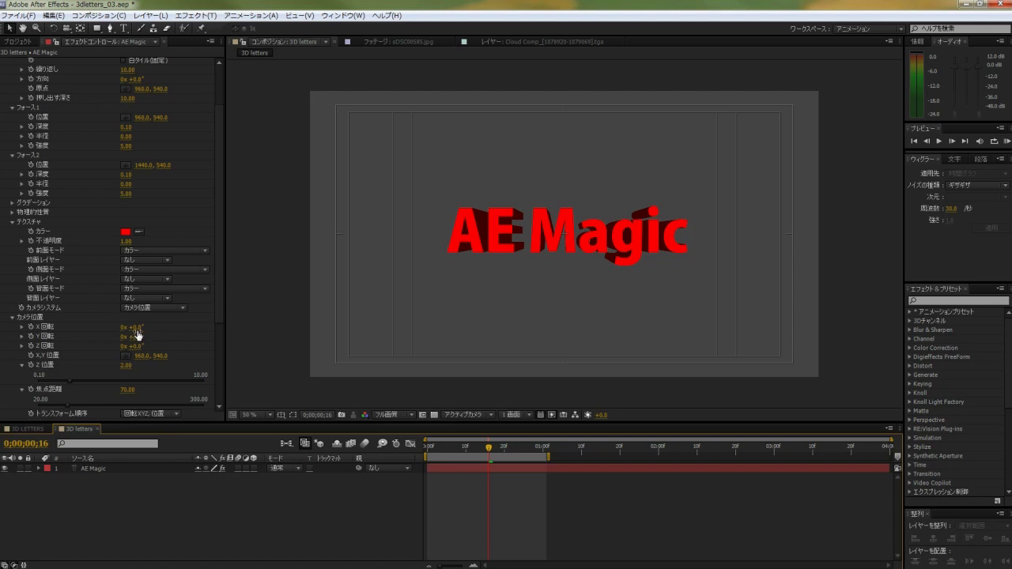
{"action": "mouse_move", "coordinate": [135, 327]}
{"action": "left_mouse_down"}
{"action": "mouse_move", "coordinate": [112, 327]}
{"action": "mouse_move", "coordinate": [123, 326]}
{"action": "left_mouse_up"}
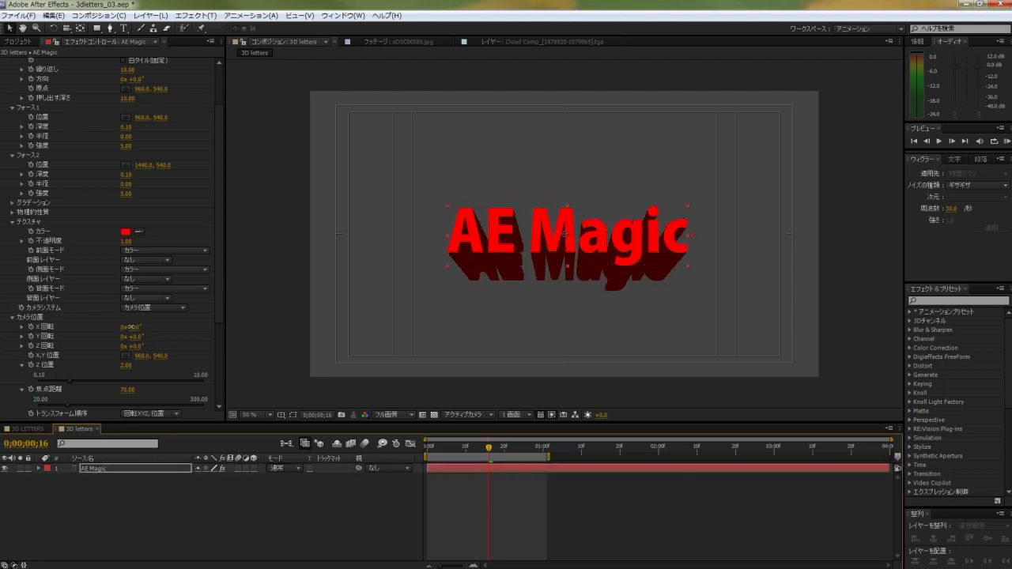
{"action": "left_click", "coordinate": [515, 261]}
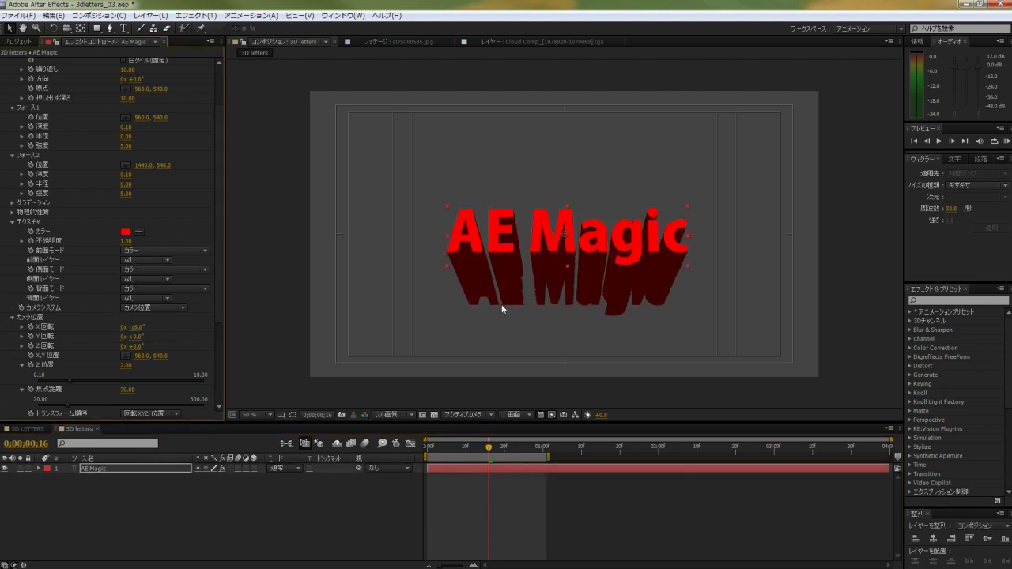
{"action": "scroll", "coordinate": [189, 175], "scroll_direction": "up", "scroll_amount": 3}
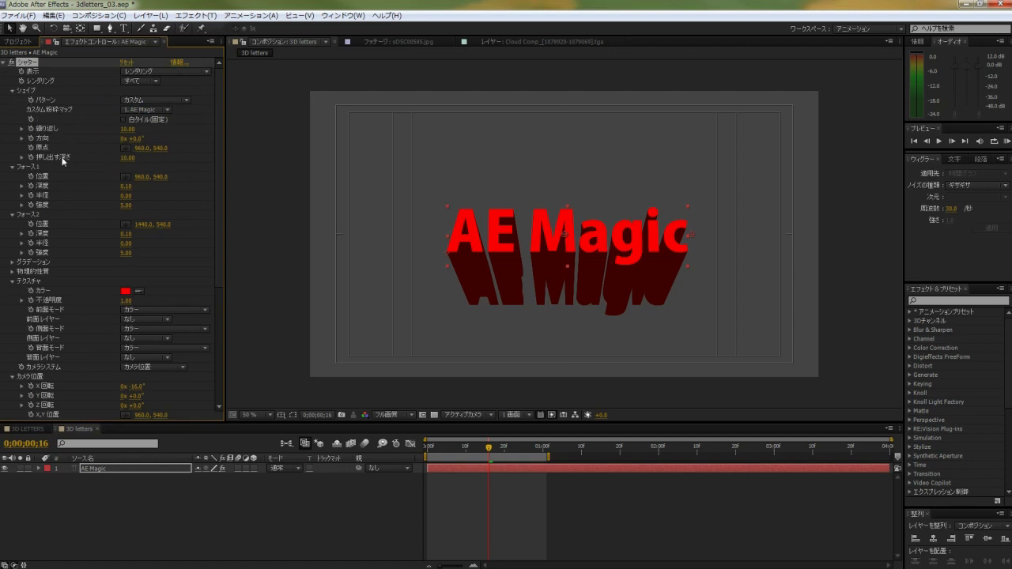
{"action": "left_click", "coordinate": [13, 167]}
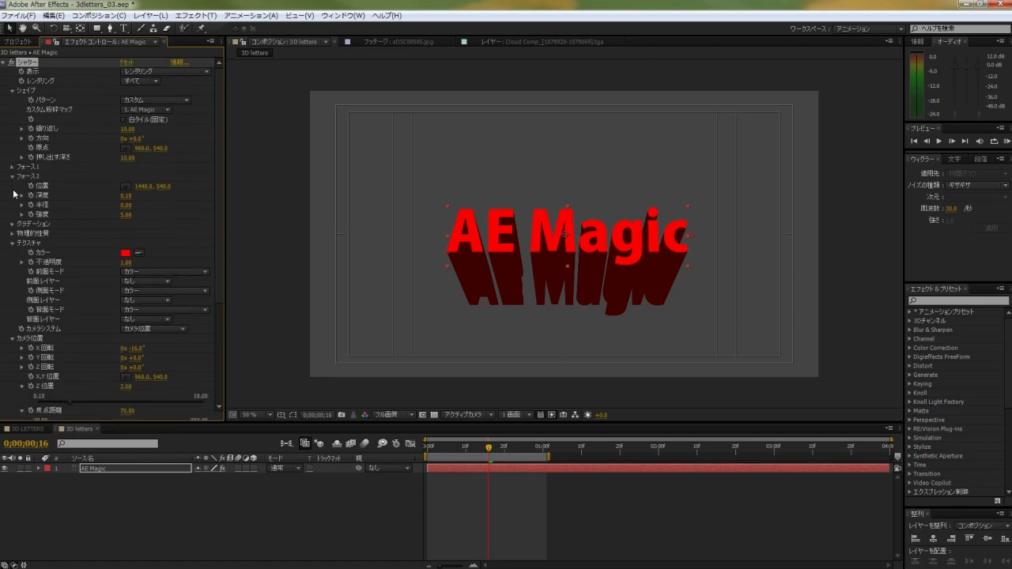
{"action": "left_click", "coordinate": [13, 176]}
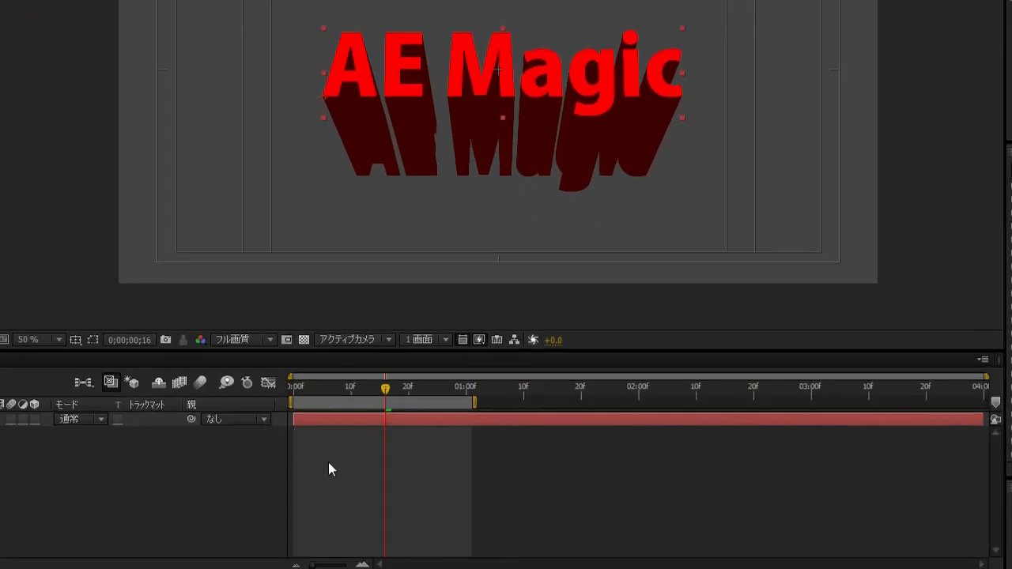
Step: Add Camera 1 from the 15mm preset with its focal length changed to 5 mm
{"action": "right_click", "coordinate": [329, 466]}
{"action": "mouse_move", "coordinate": [412, 312]}
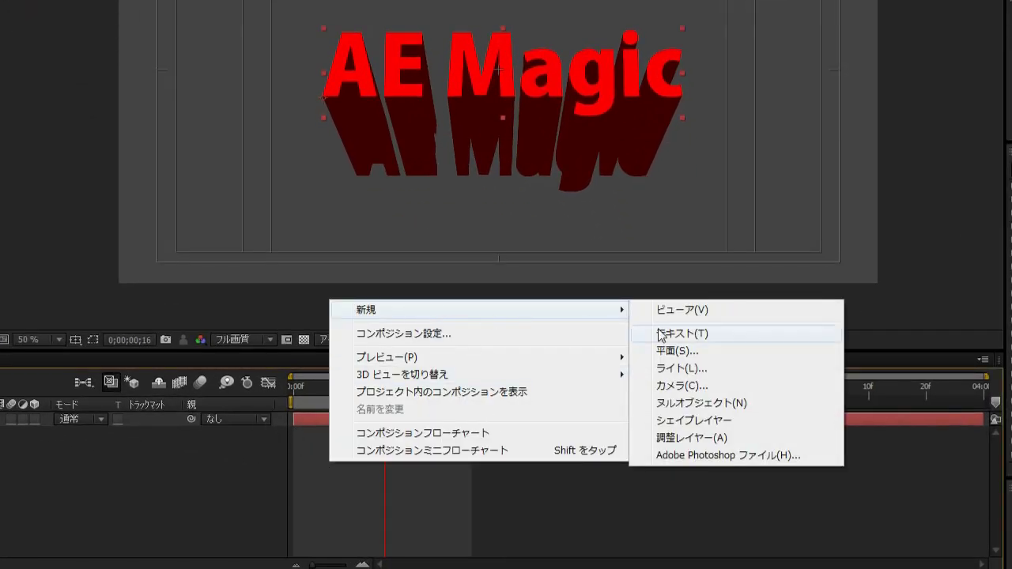
{"action": "left_click", "coordinate": [696, 386]}
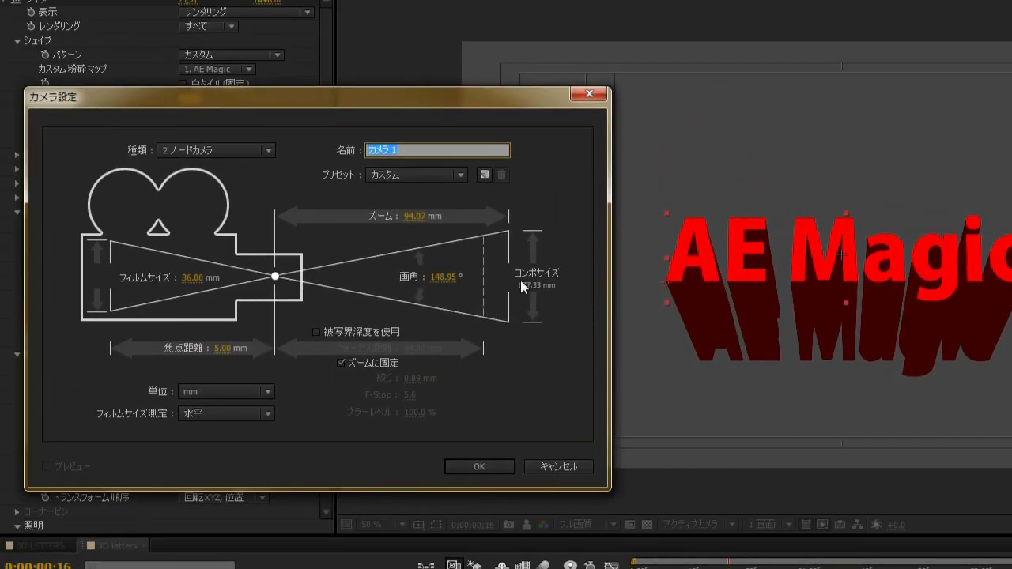
{"action": "left_click", "coordinate": [423, 179]}
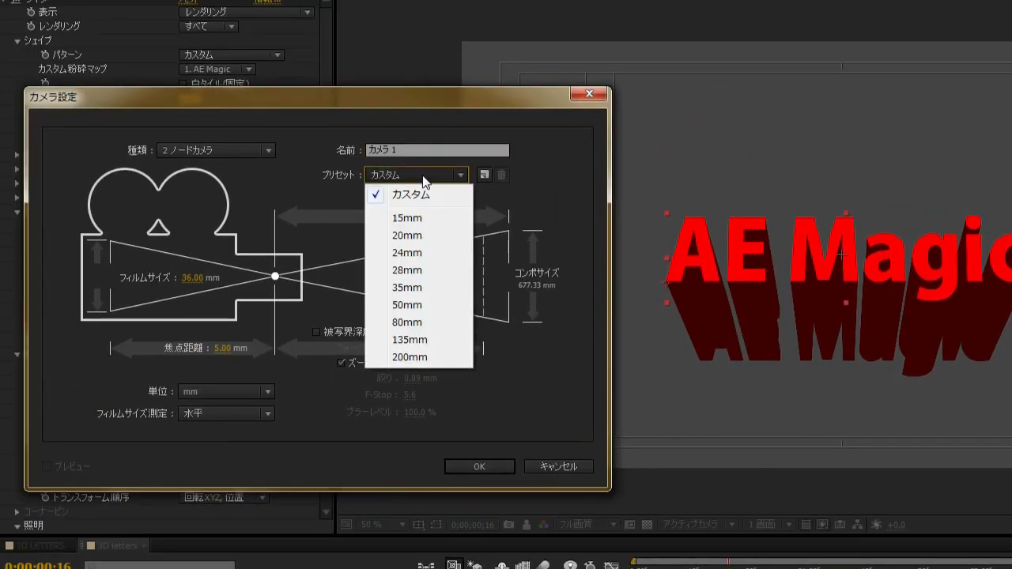
{"action": "left_click", "coordinate": [412, 218]}
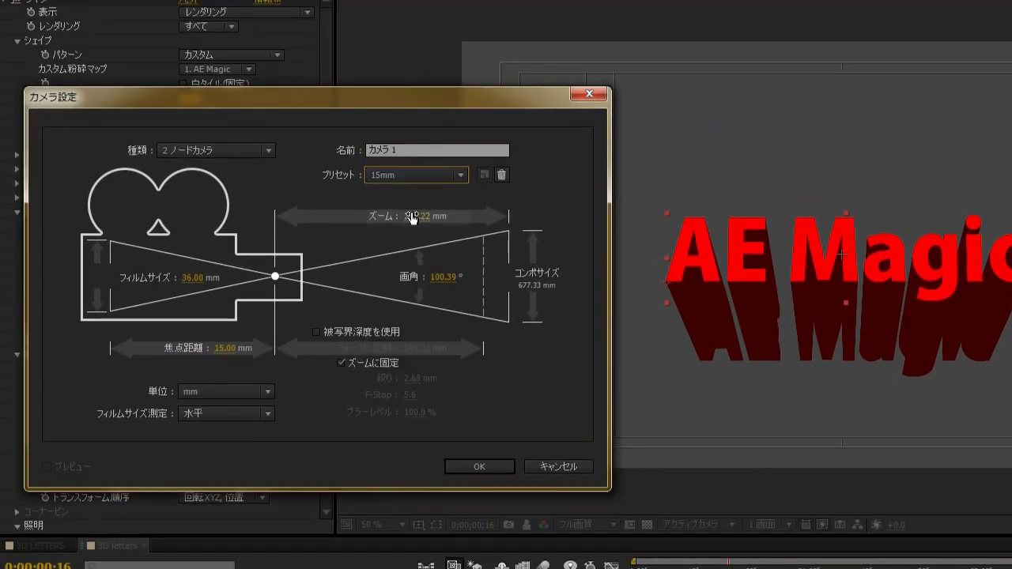
{"action": "left_click", "coordinate": [225, 348]}
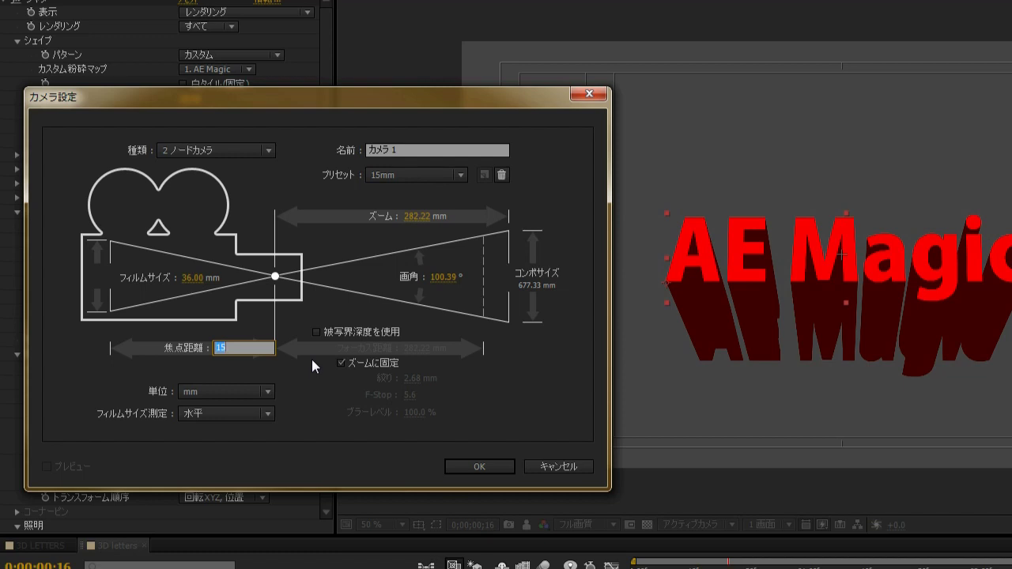
{"action": "type", "text": "5"}
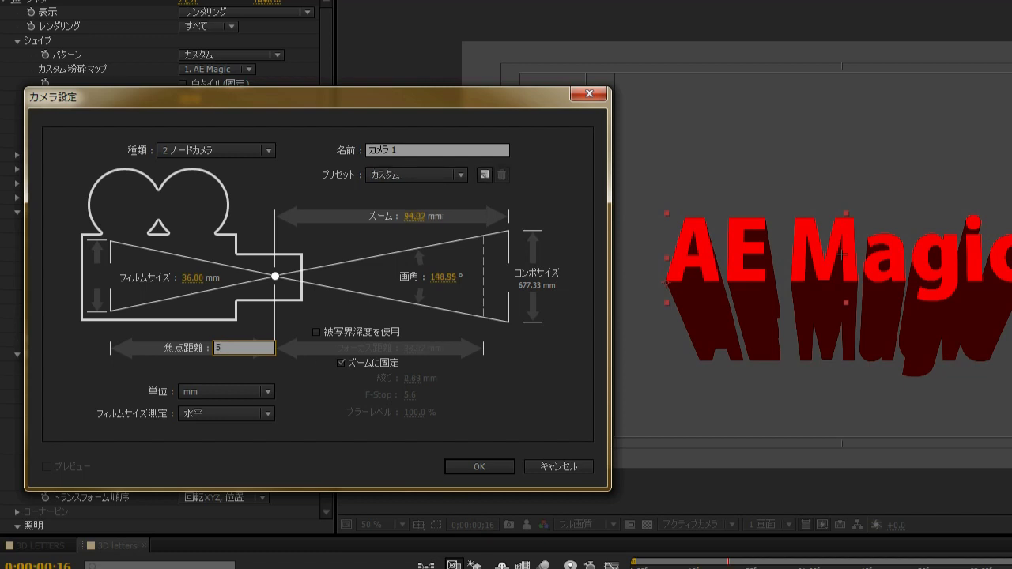
{"action": "key", "text": "Return"}
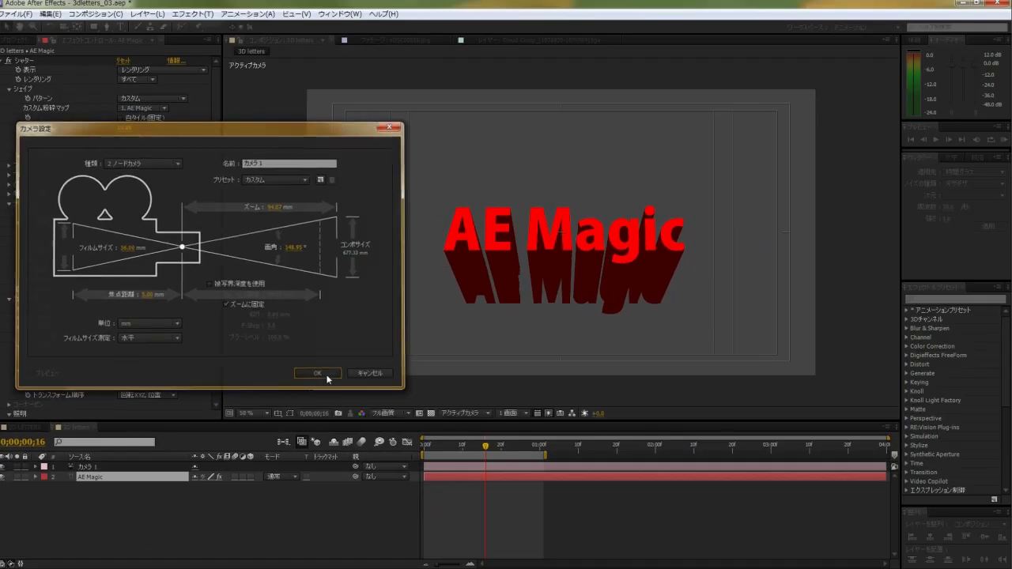
{"action": "left_click", "coordinate": [479, 467]}
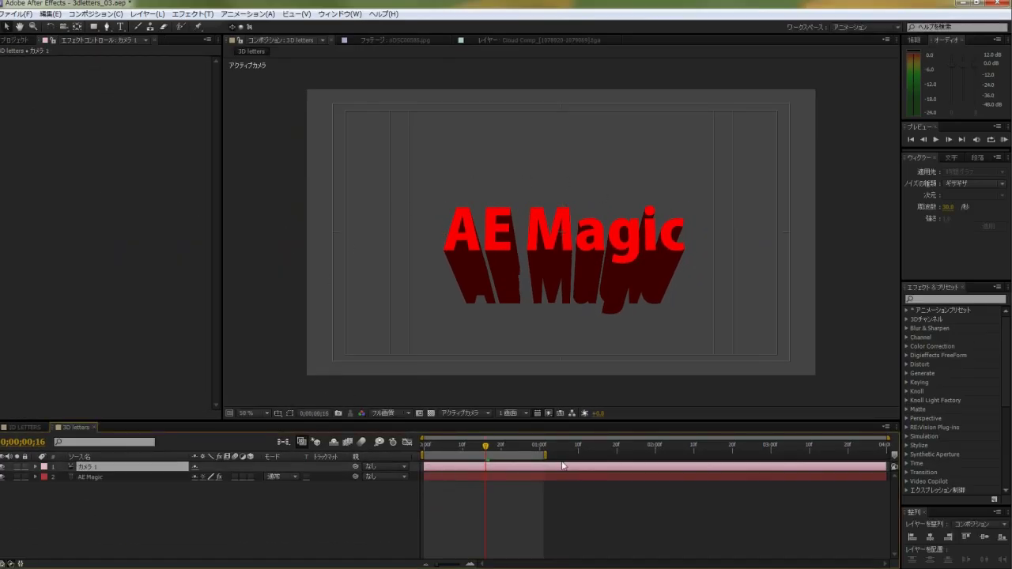
Step: Set the AE Magic Shatter effect's Camera System to Comp Camera
{"action": "left_click", "coordinate": [92, 476]}
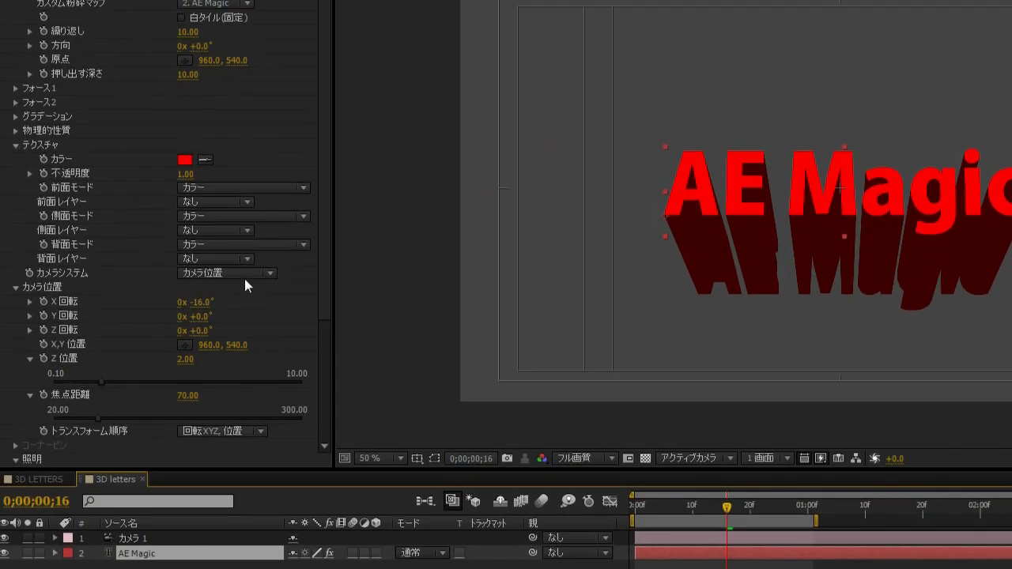
{"action": "left_click", "coordinate": [195, 272]}
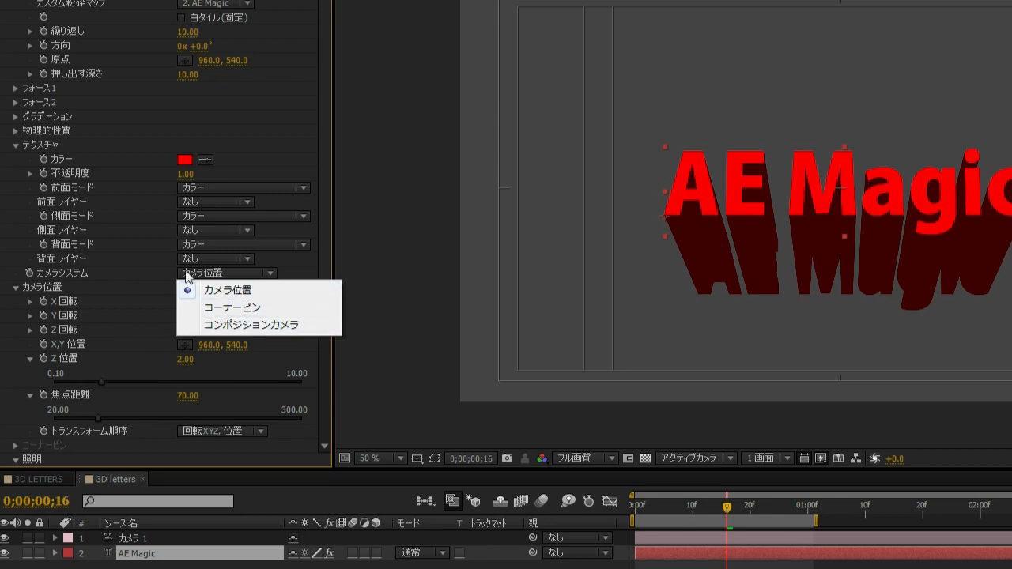
{"action": "left_click", "coordinate": [241, 325]}
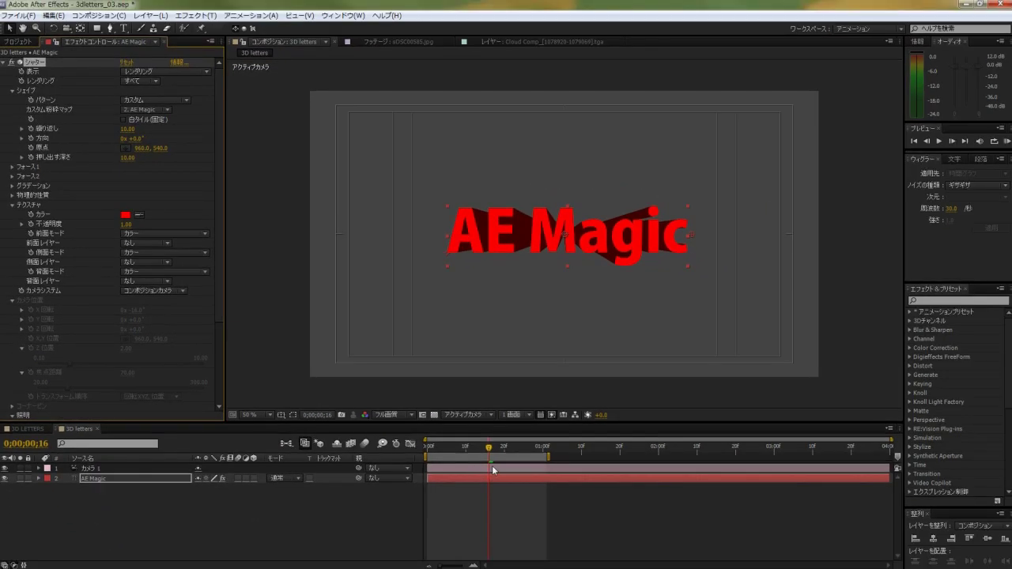
Step: Orbit Camera 1 so the extruded letters tilt back, then reselect AE Magic
{"action": "left_click", "coordinate": [493, 468]}
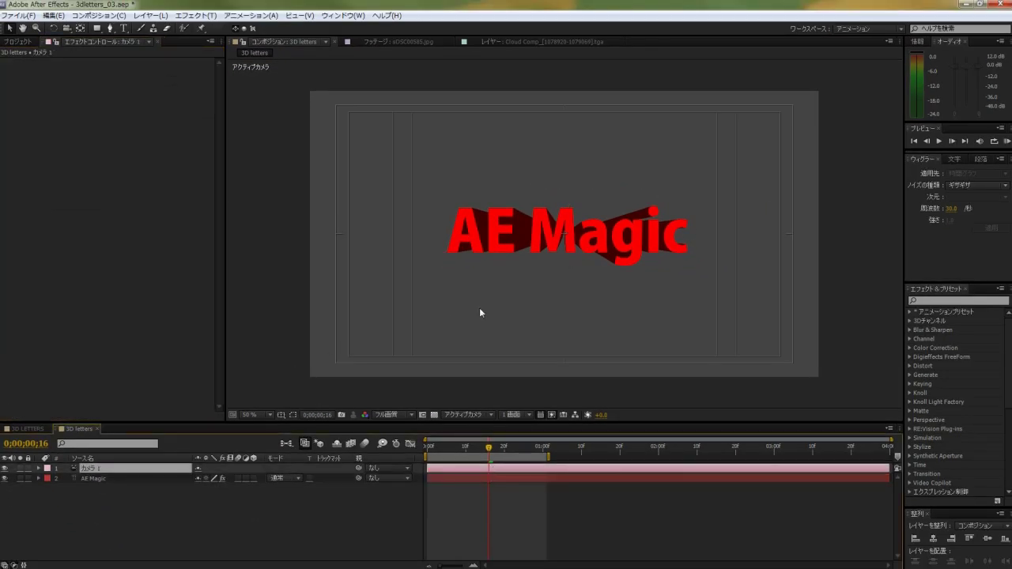
{"action": "key", "text": "c"}
{"action": "mouse_move", "coordinate": [576, 321]}
{"action": "left_mouse_down"}
{"action": "mouse_move", "coordinate": [623, 314]}
{"action": "mouse_move", "coordinate": [553, 276]}
{"action": "left_mouse_up"}
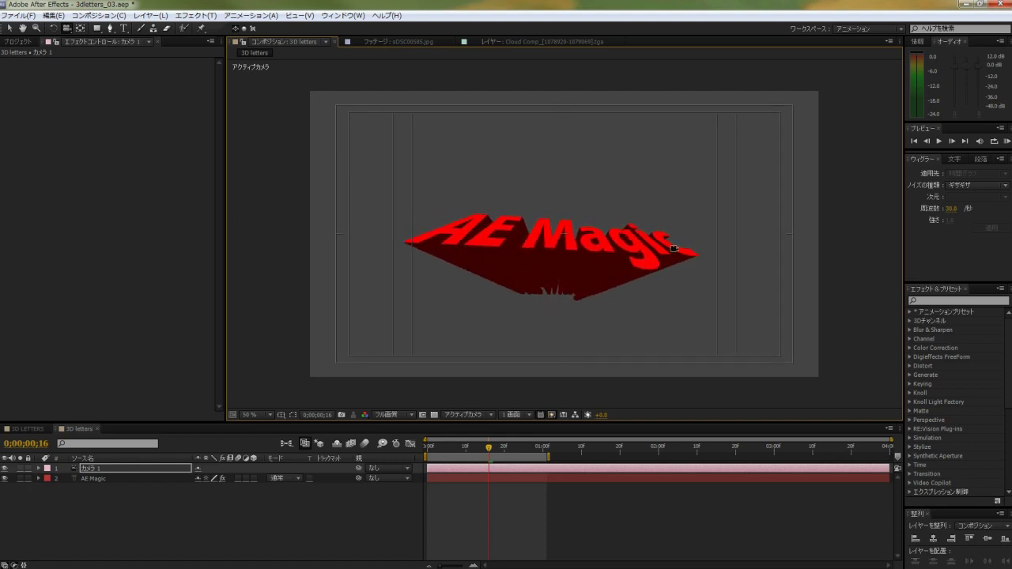
{"action": "left_click_drag", "start_coordinate": [558, 269], "coordinate": [557, 263]}
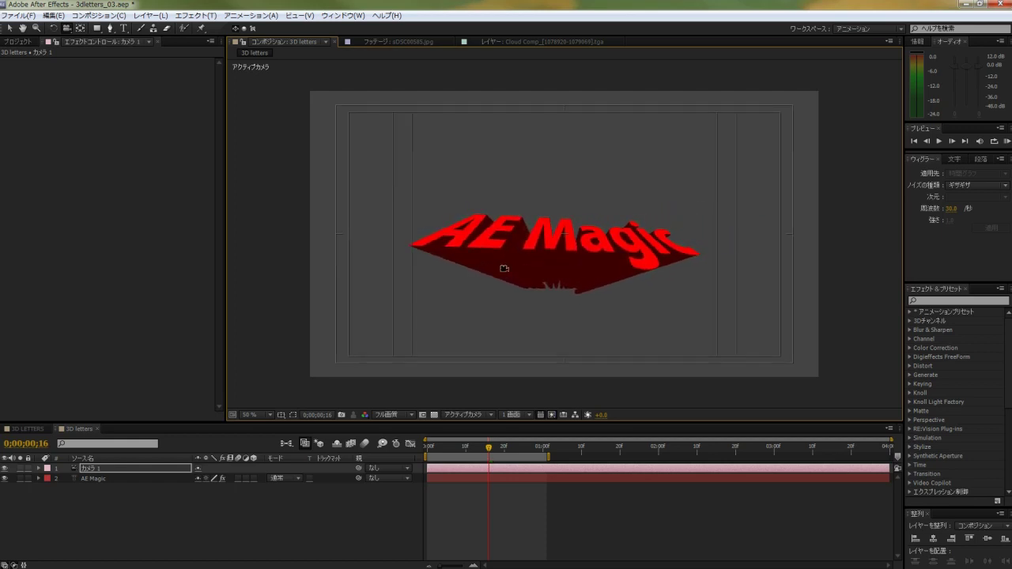
{"action": "left_click", "coordinate": [514, 501]}
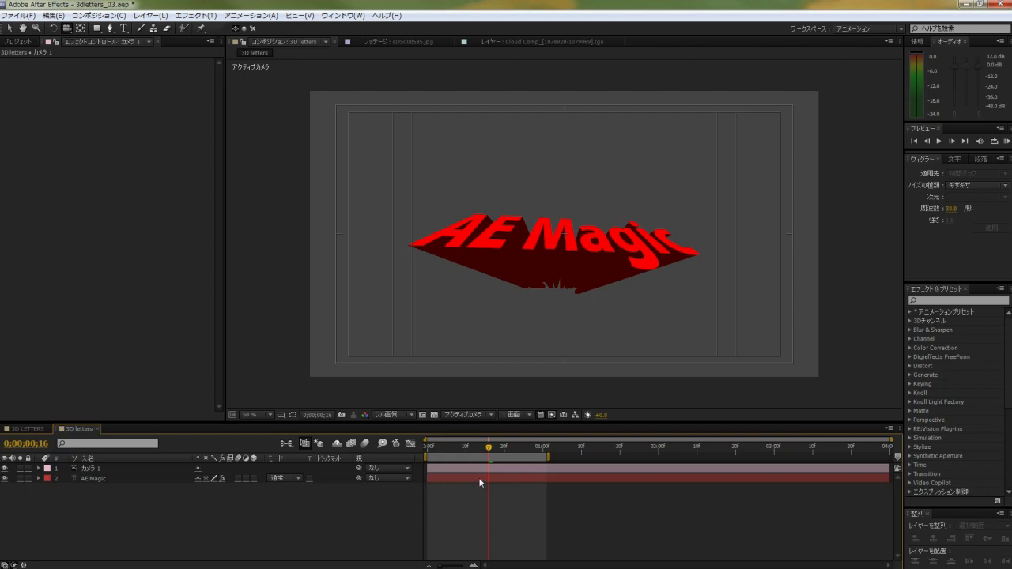
{"action": "left_click", "coordinate": [479, 478]}
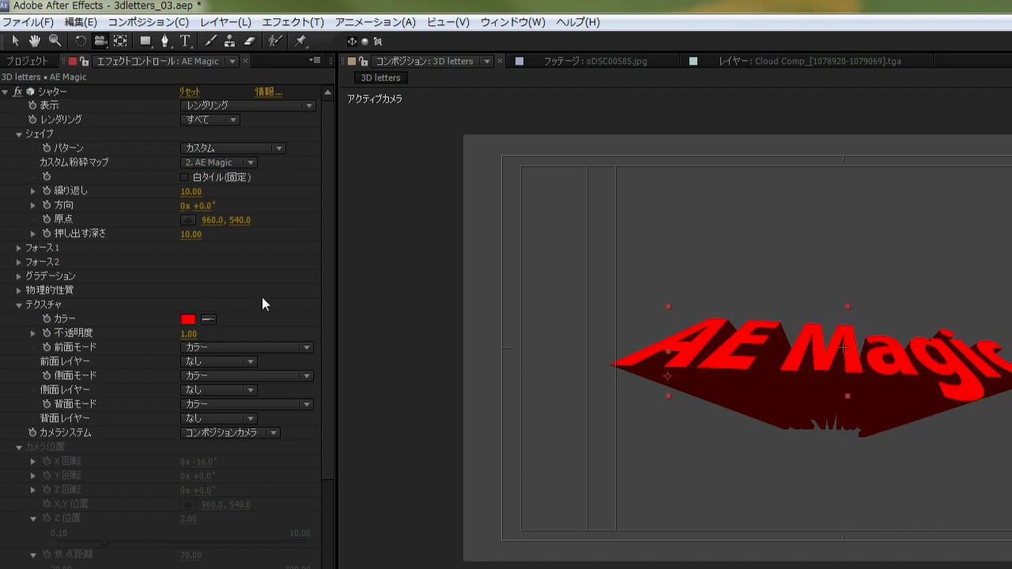
Step: Drag cracked-earth-texture.jpg from the project's texture folder into the 3D letters timeline
{"action": "left_click", "coordinate": [37, 63]}
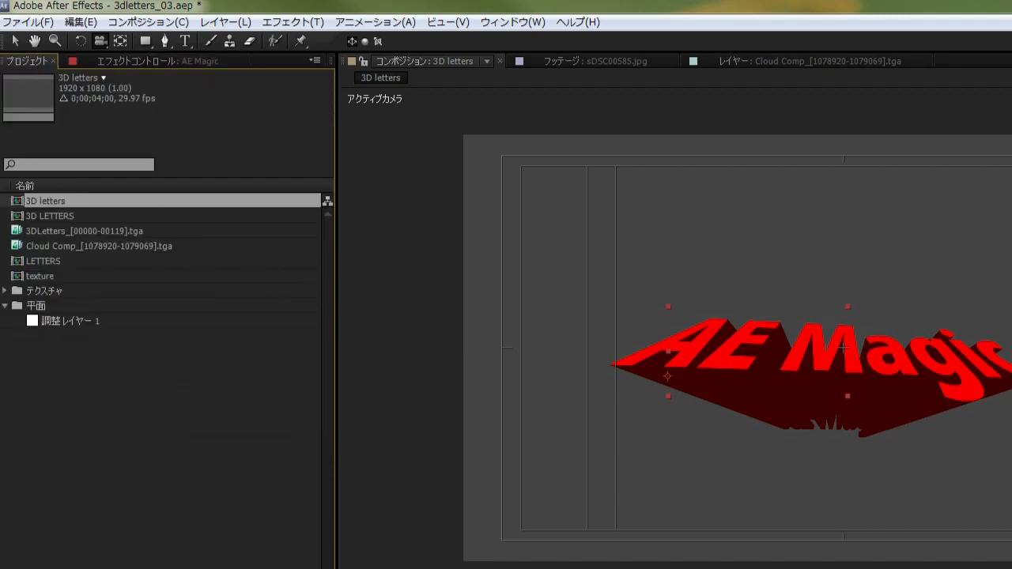
{"action": "left_click", "coordinate": [5, 291]}
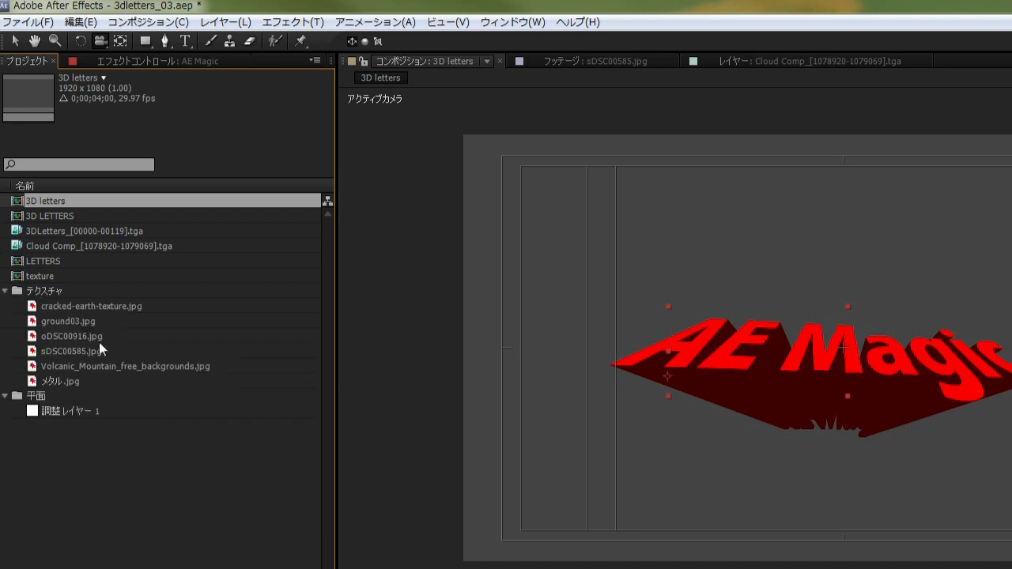
{"action": "left_click", "coordinate": [91, 307]}
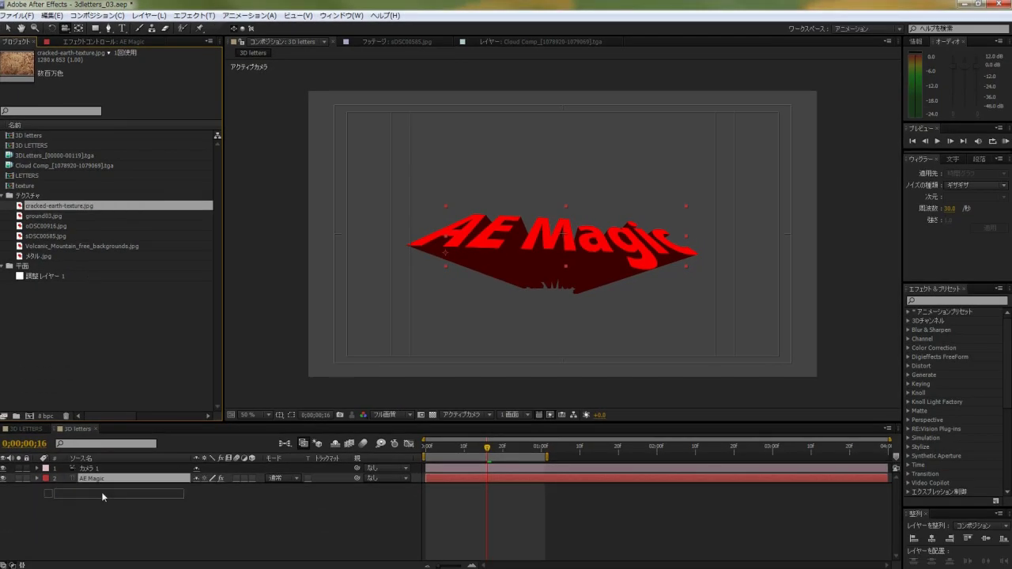
{"action": "left_click_drag", "start_coordinate": [104, 283], "coordinate": [101, 492]}
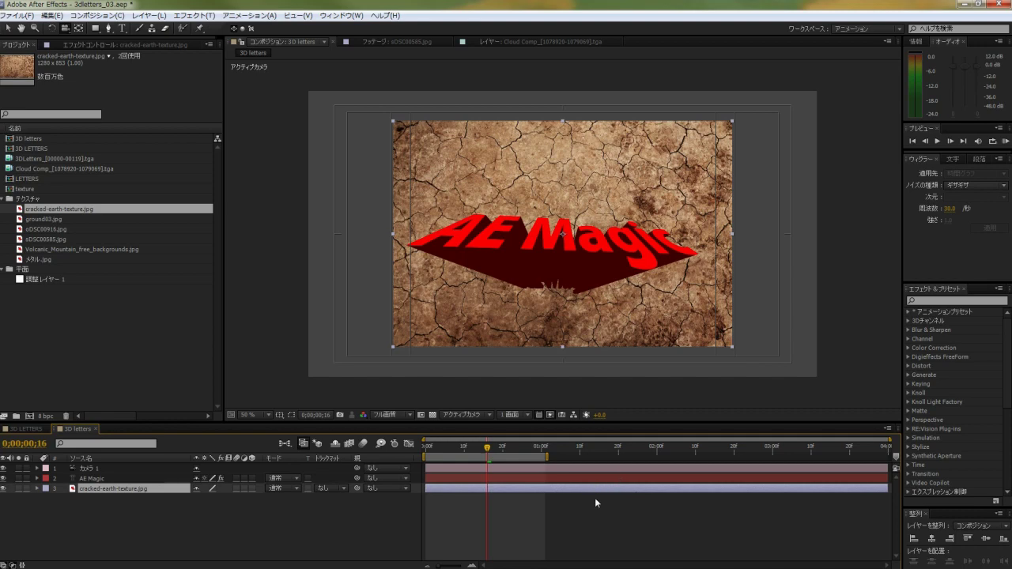
Step: Precompose the cracked-earth texture layer into a new composition, moving all attributes
{"action": "left_click", "coordinate": [582, 519]}
{"action": "left_click", "coordinate": [531, 488]}
{"action": "key", "text": "ctrl+shift+c"}
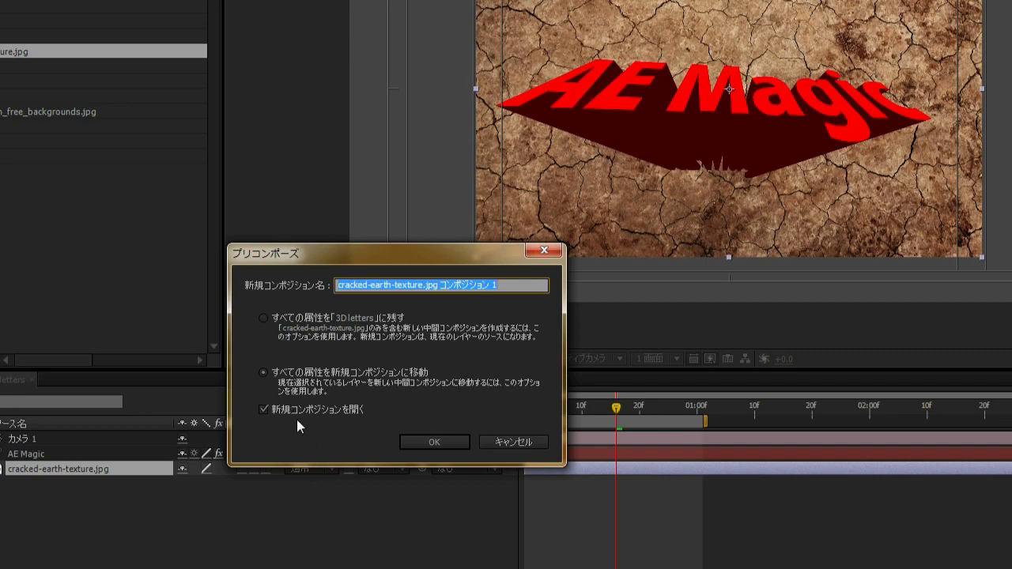
{"action": "left_click", "coordinate": [422, 441]}
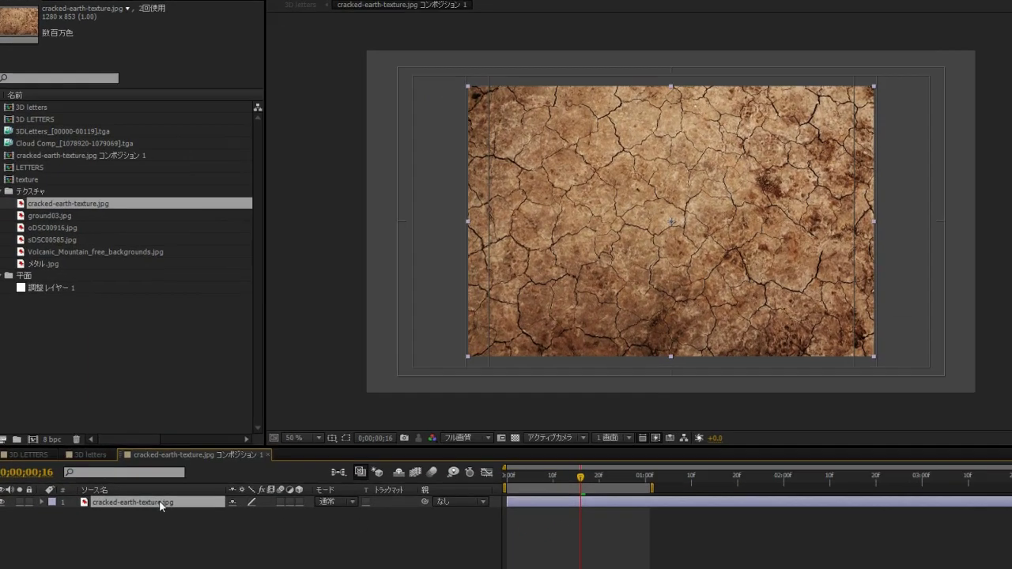
Step: Apply Motion Tile to the cracked-earth texture: Output Width 150, taller Output Height, Mirror Edges on
{"action": "right_click", "coordinate": [135, 468]}
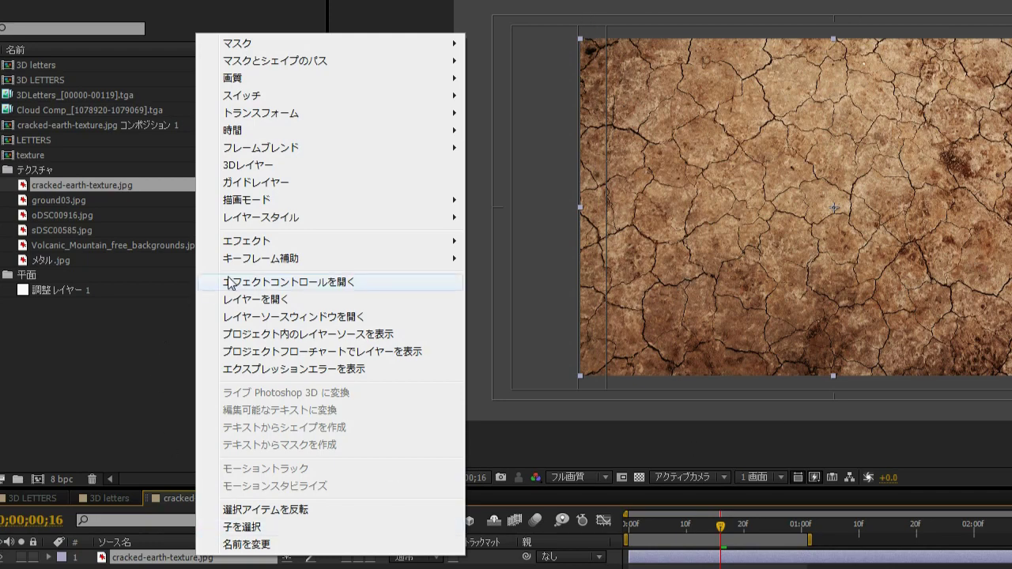
{"action": "mouse_move", "coordinate": [262, 247]}
{"action": "mouse_move", "coordinate": [592, 471]}
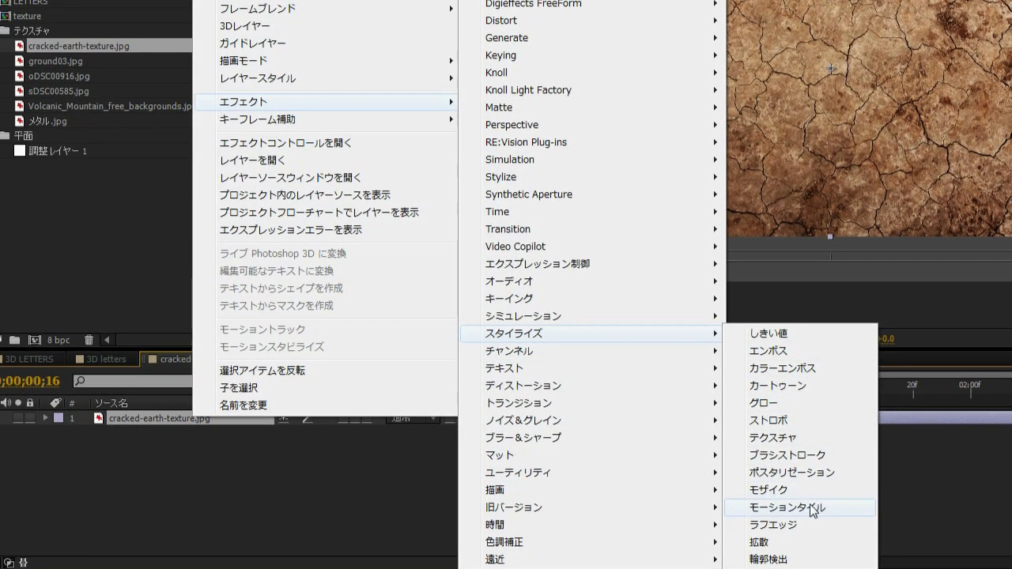
{"action": "left_click", "coordinate": [814, 507]}
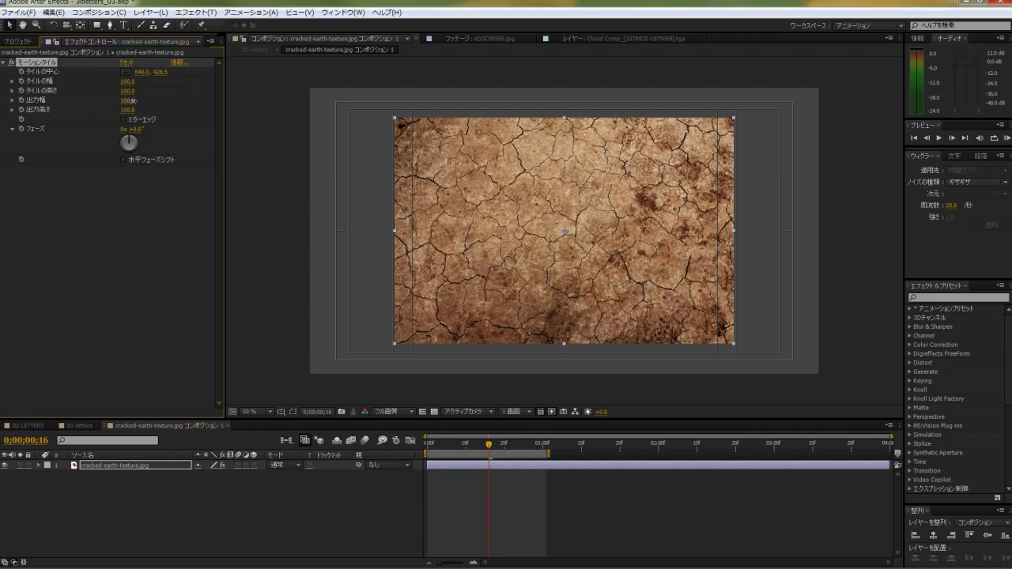
{"action": "left_click_drag", "start_coordinate": [132, 101], "coordinate": [134, 101]}
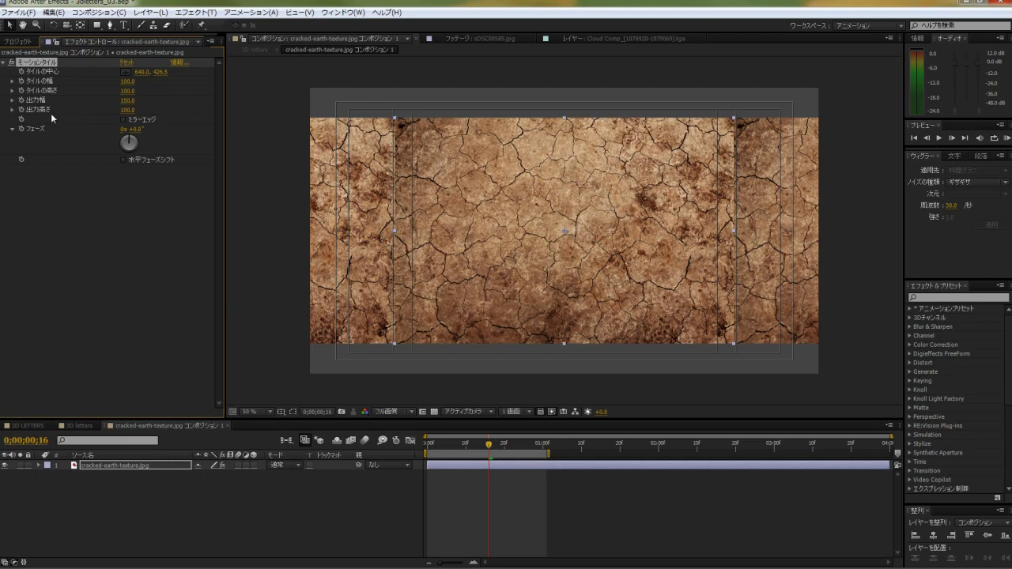
{"action": "left_click_drag", "start_coordinate": [129, 112], "coordinate": [139, 112]}
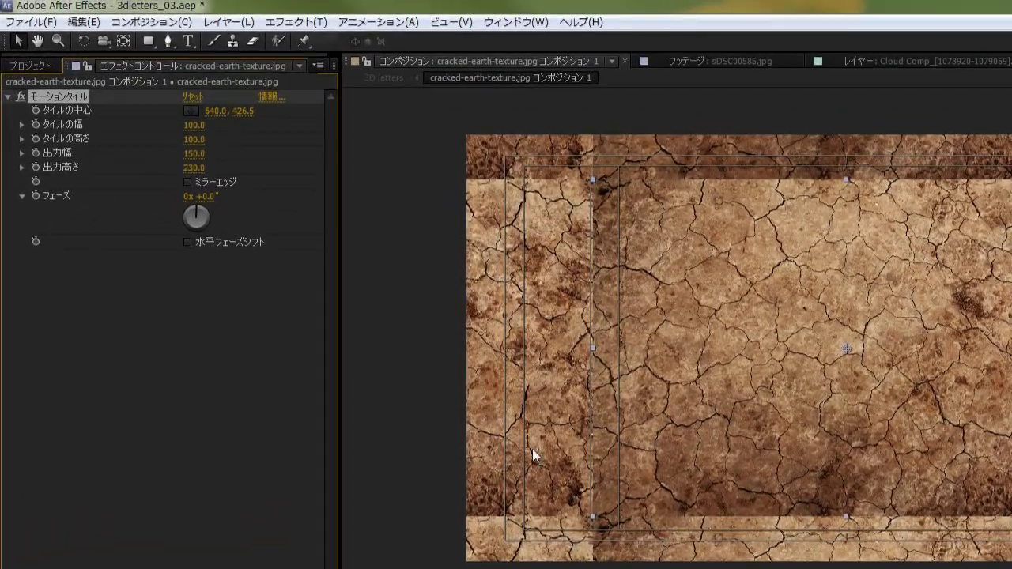
{"action": "left_click", "coordinate": [187, 182]}
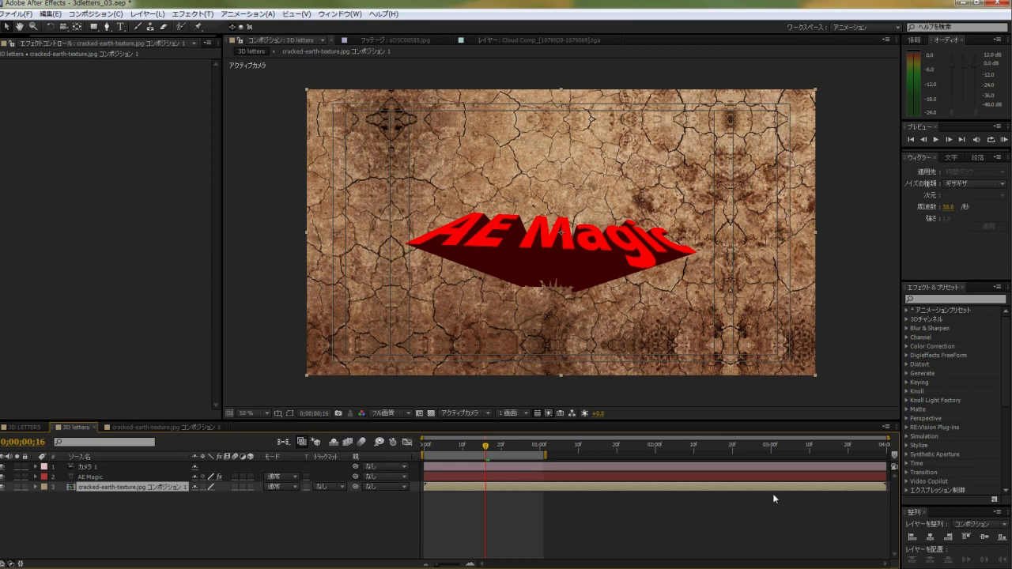
Step: Hide the texture layer and bring up the AE Magic layer's Shatter settings
{"action": "left_click", "coordinate": [662, 517]}
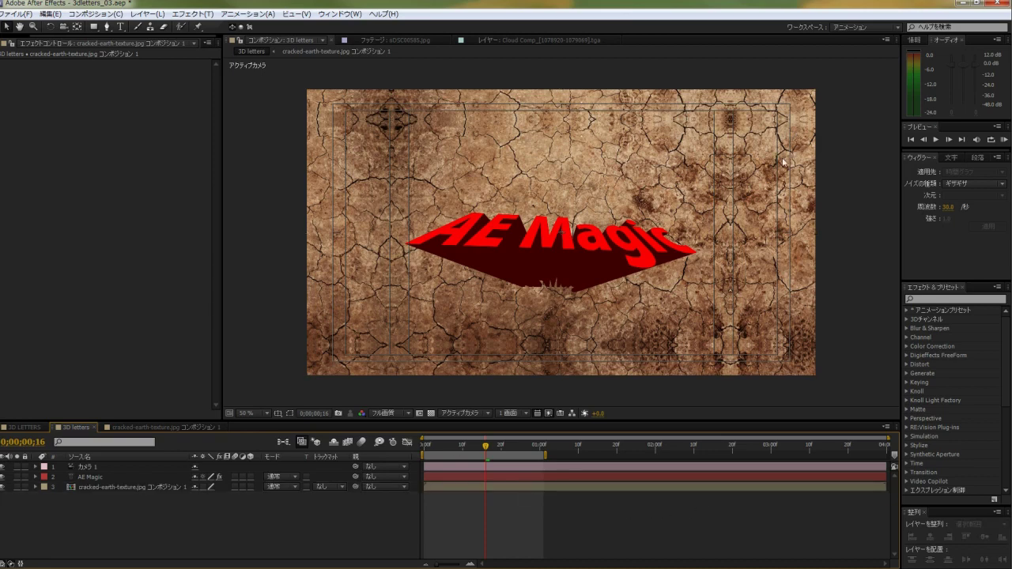
{"action": "left_click", "coordinate": [3, 488]}
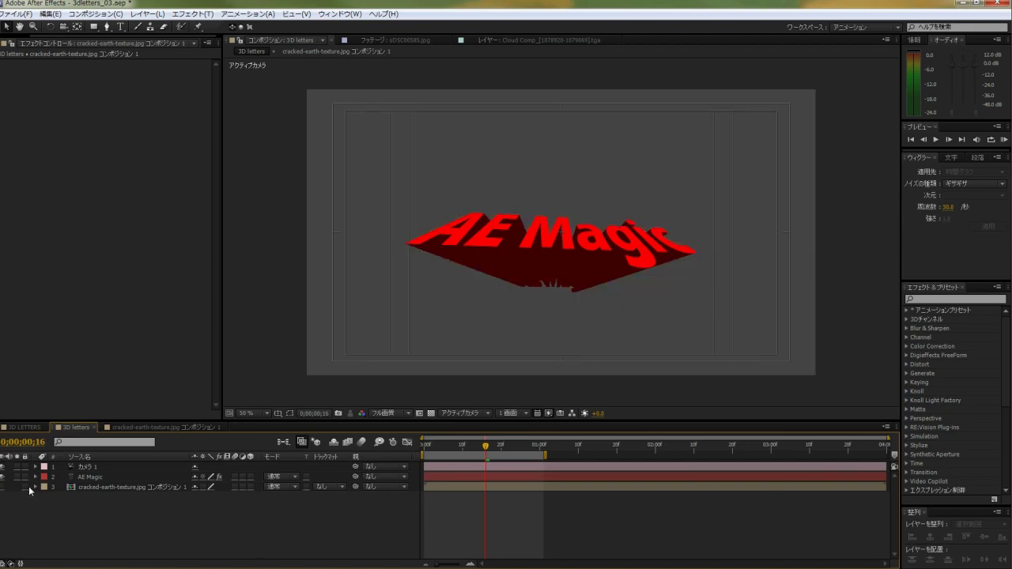
{"action": "left_click", "coordinate": [105, 476]}
{"action": "key", "text": "Return"}
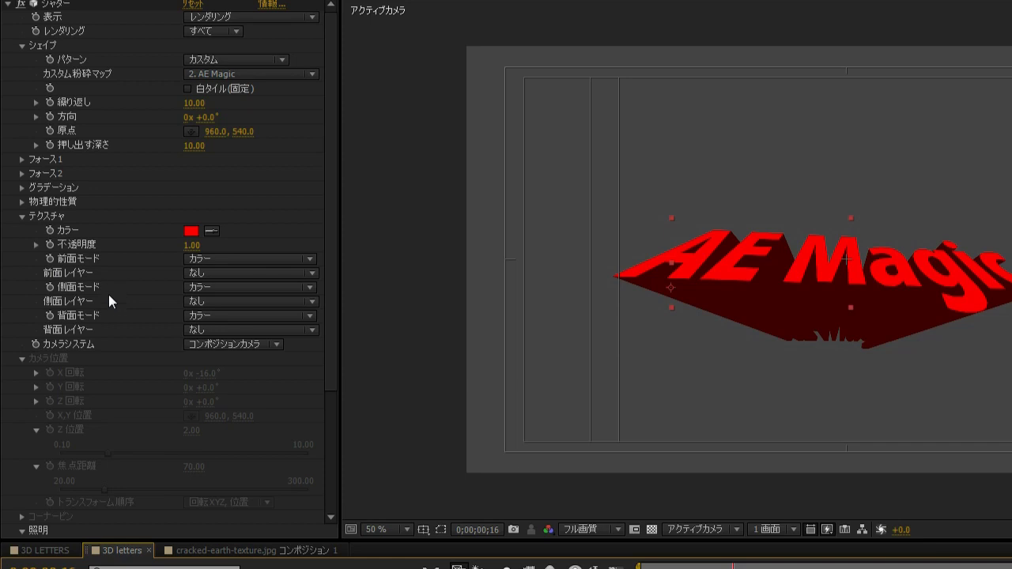
Step: Set Shatter's front, side and back texture modes to Layer
{"action": "left_click", "coordinate": [238, 258]}
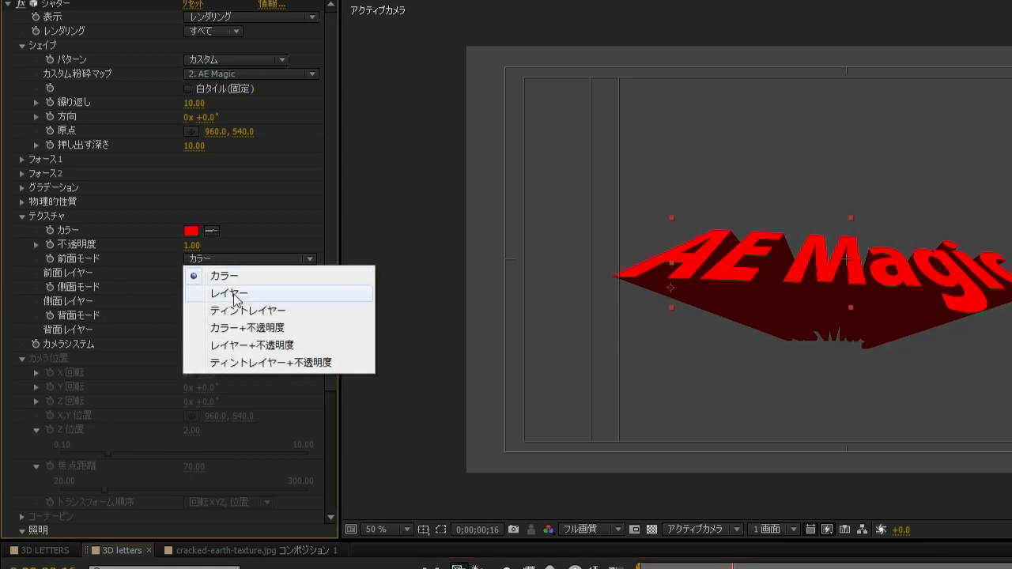
{"action": "left_click", "coordinate": [229, 293]}
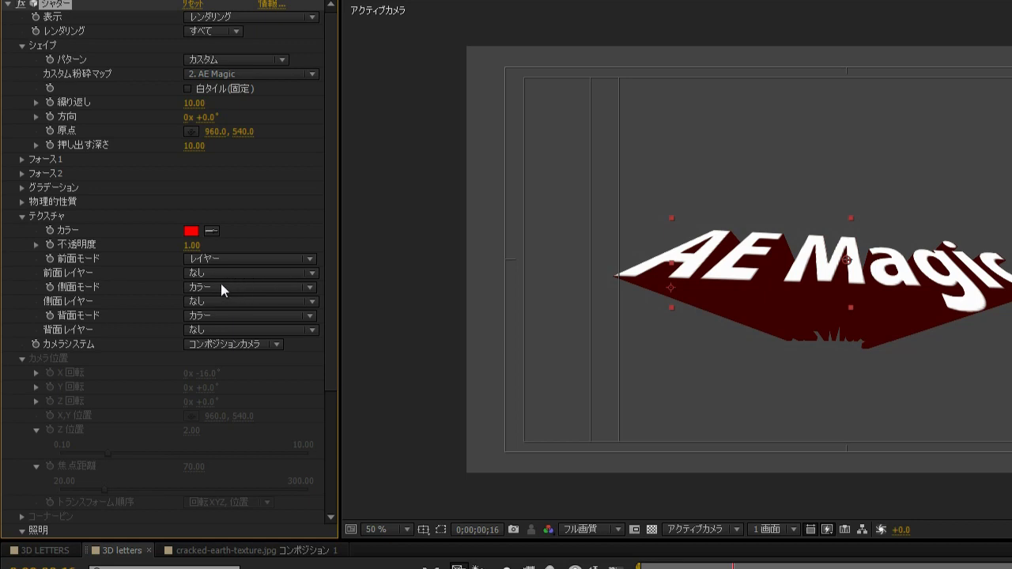
{"action": "left_click", "coordinate": [221, 286]}
{"action": "left_click", "coordinate": [229, 318]}
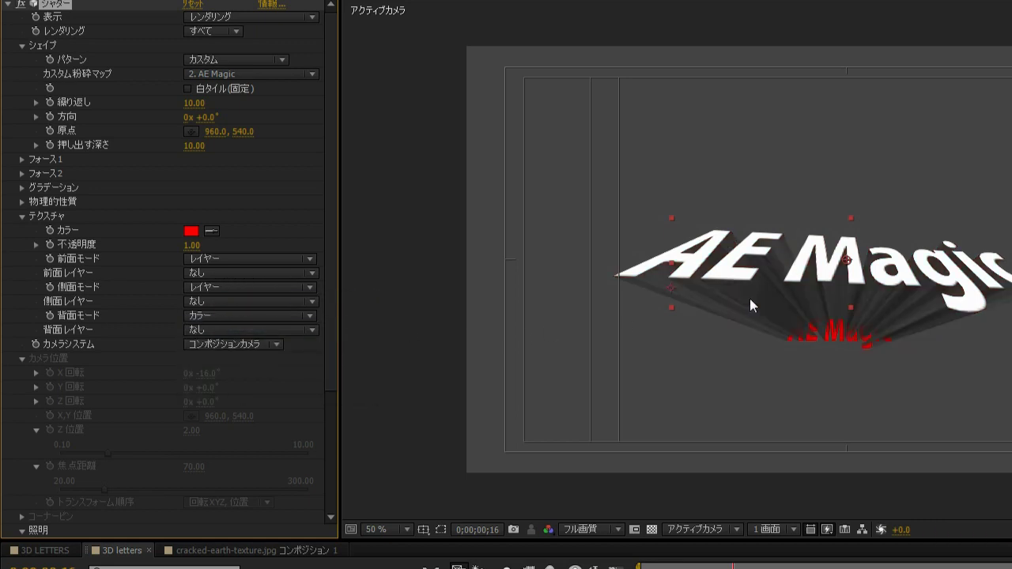
{"action": "left_click", "coordinate": [220, 314]}
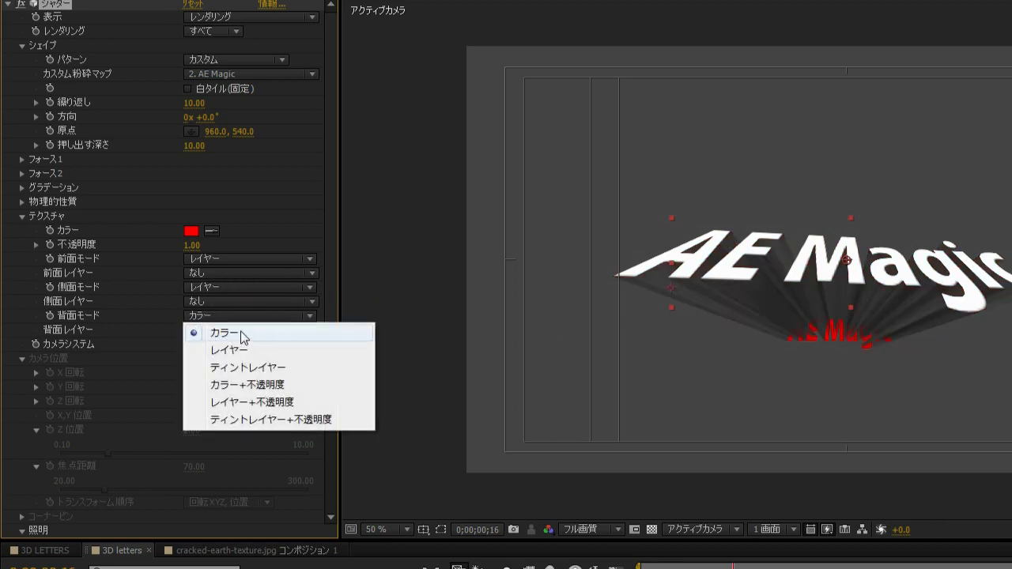
{"action": "left_click", "coordinate": [244, 350]}
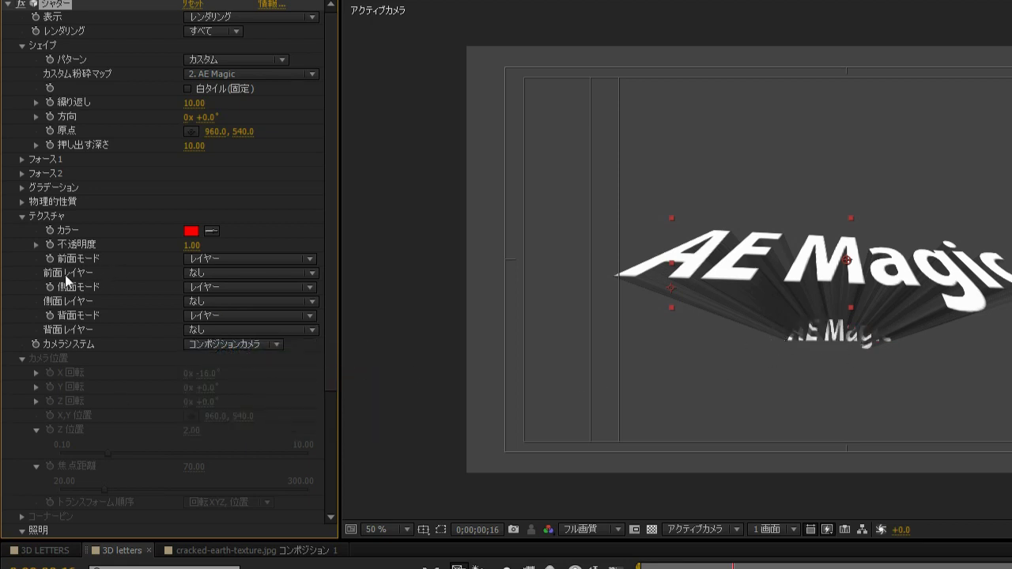
Step: Use the cracked-earth texture comp as the front layer and view the text close-up at 100%
{"action": "left_click", "coordinate": [217, 274]}
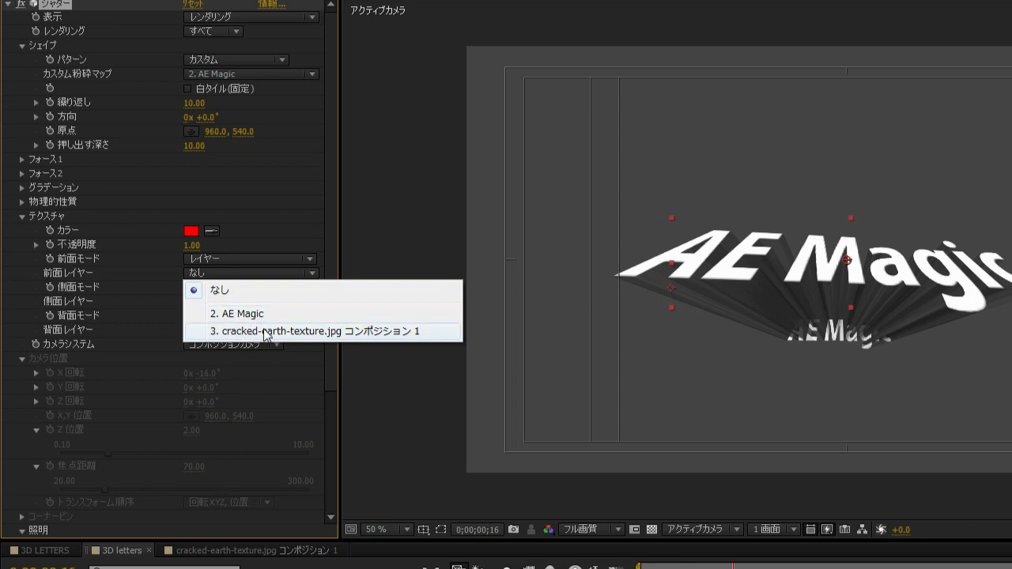
{"action": "left_click", "coordinate": [305, 332]}
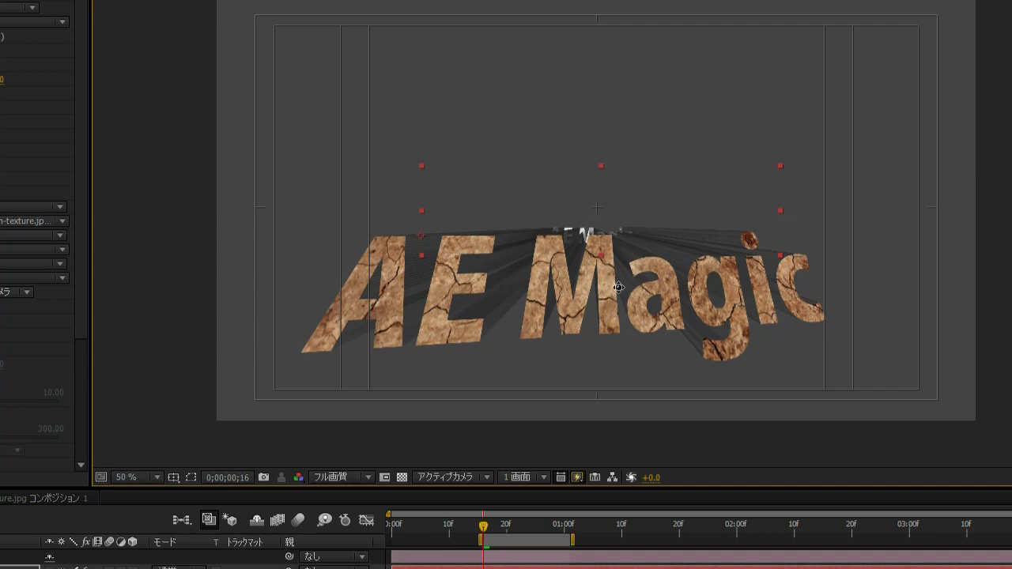
{"action": "mouse_move", "coordinate": [618, 274]}
{"action": "left_mouse_down"}
{"action": "mouse_move", "coordinate": [616, 234]}
{"action": "mouse_move", "coordinate": [615, 250]}
{"action": "left_mouse_up"}
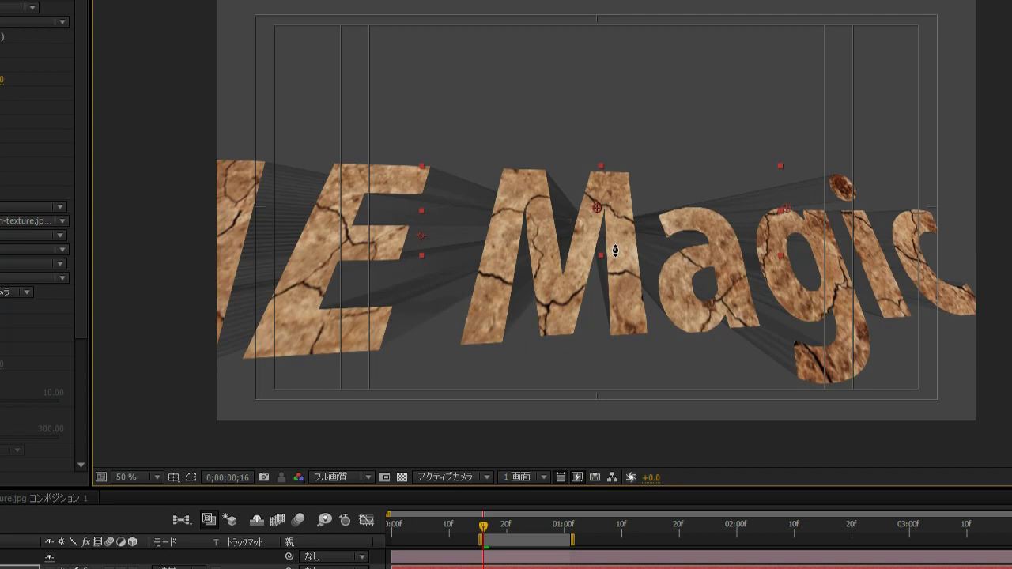
{"action": "key", "text": "period"}
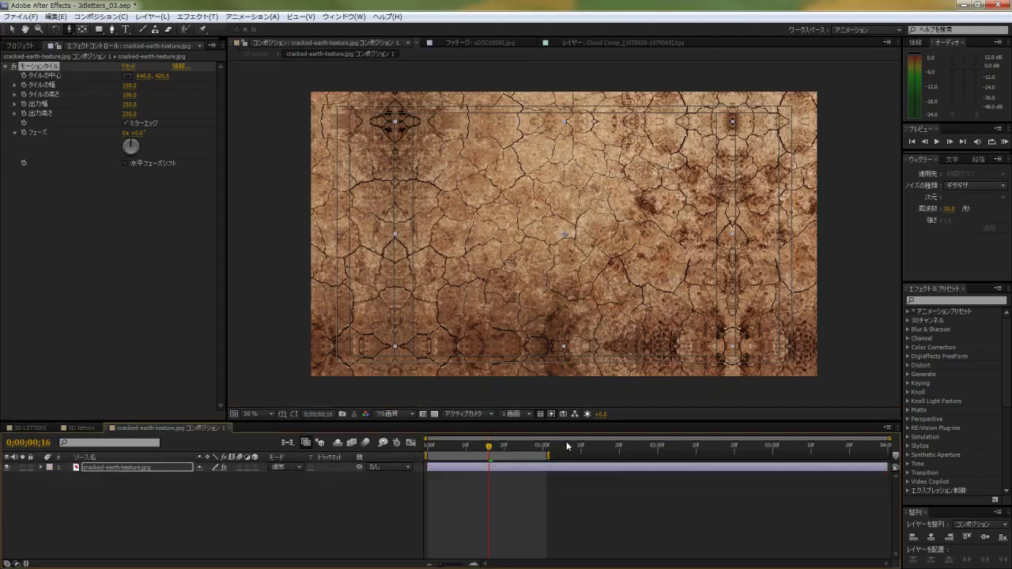
Step: Change the texture composition's height to 2000 px
{"action": "left_click", "coordinate": [506, 495]}
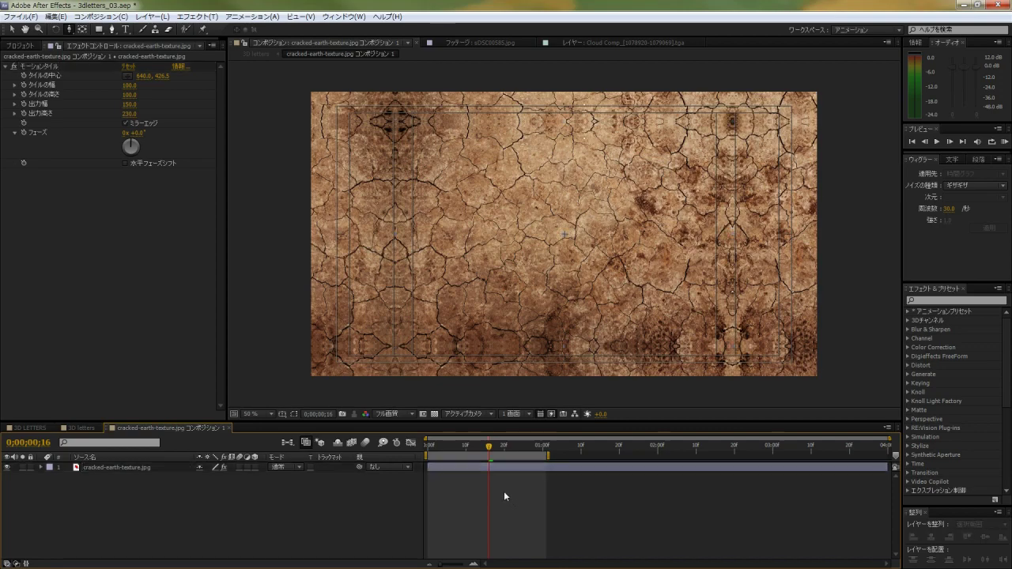
{"action": "key", "text": "ctrl+k"}
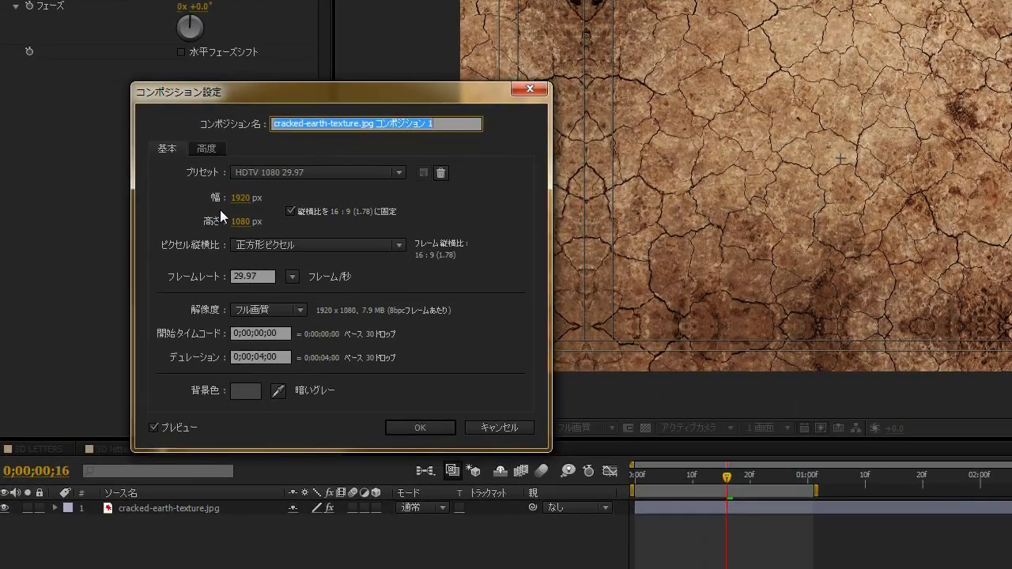
{"action": "left_click", "coordinate": [239, 223]}
{"action": "type", "text": "2000"}
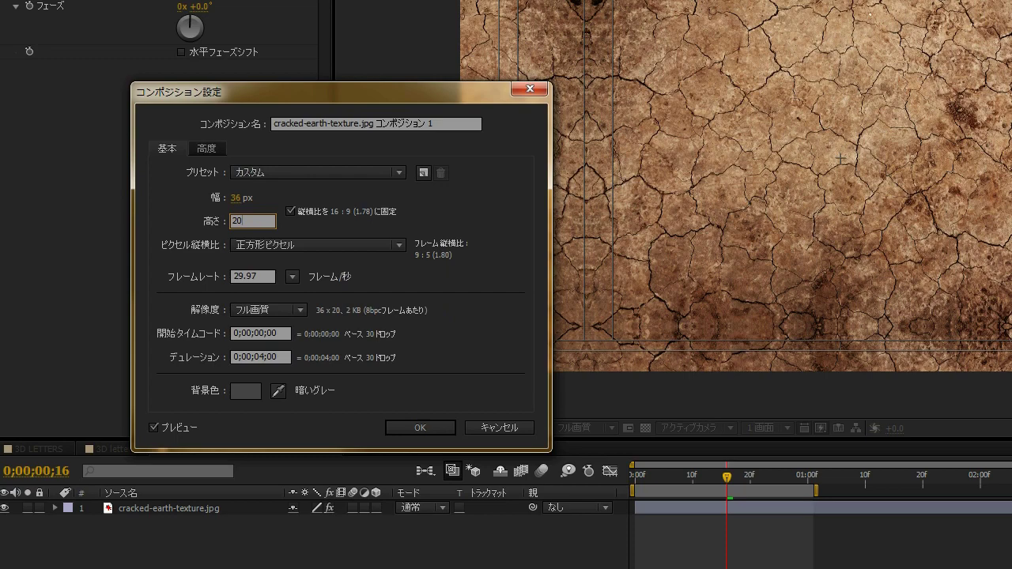
{"action": "key", "text": "Return"}
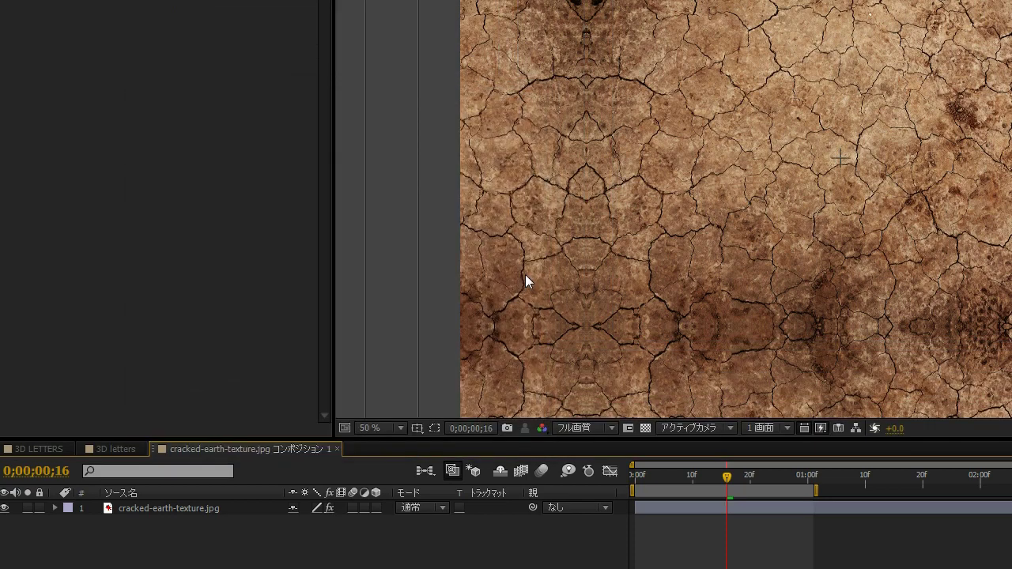
Step: Raise the Motion Tile output height and width to fill the frame, then return to the 3D letters comp
{"action": "scroll", "coordinate": [524, 282], "scroll_direction": "down", "scroll_amount": 2}
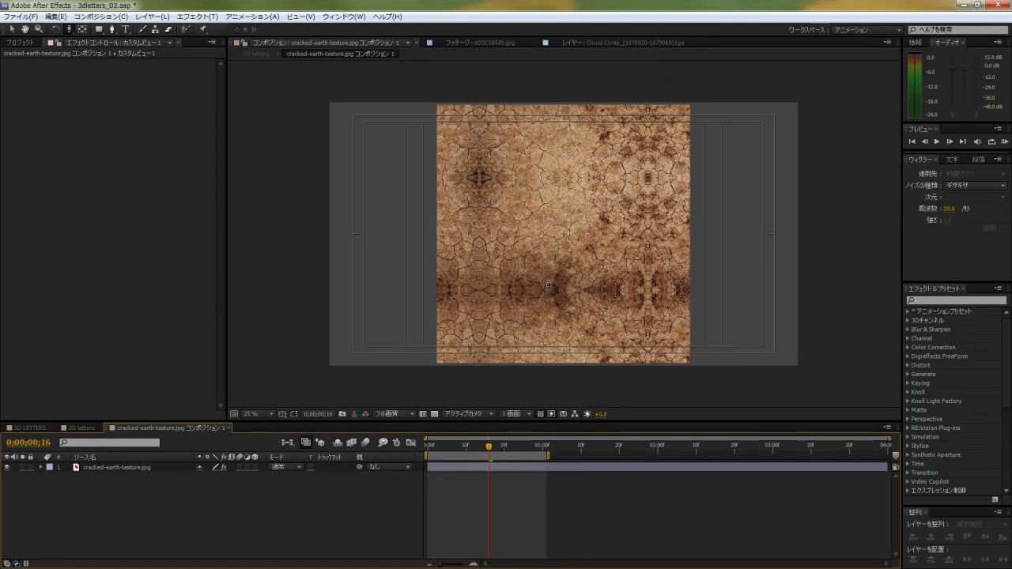
{"action": "left_click", "coordinate": [530, 468]}
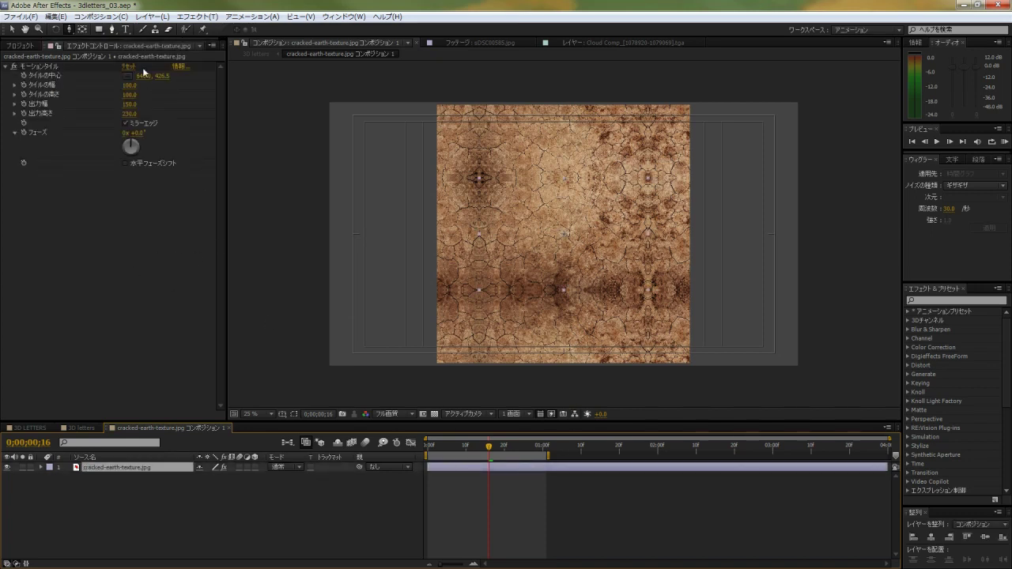
{"action": "left_click_drag", "start_coordinate": [131, 117], "coordinate": [129, 113]}
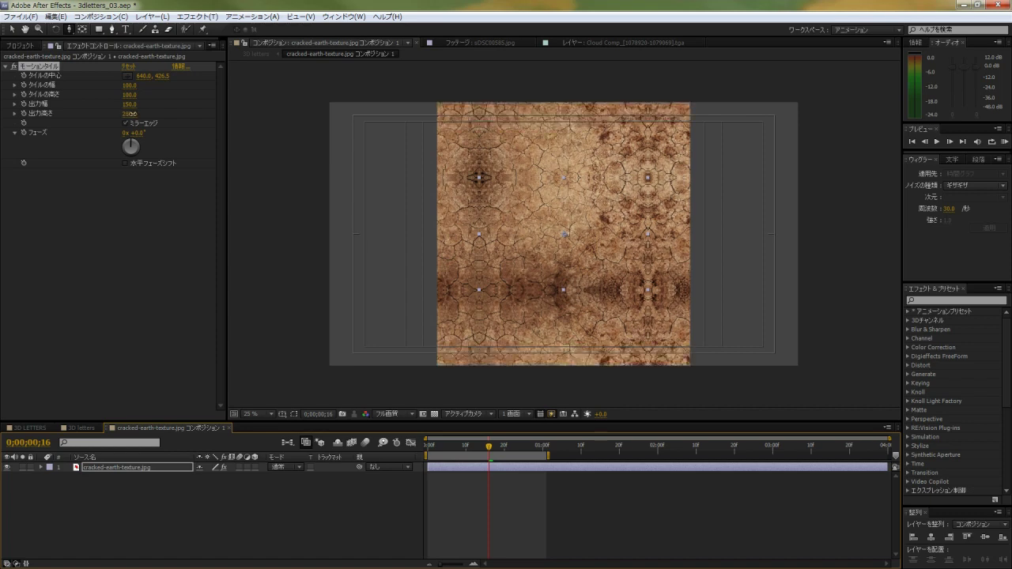
{"action": "left_click_drag", "start_coordinate": [129, 104], "coordinate": [138, 105]}
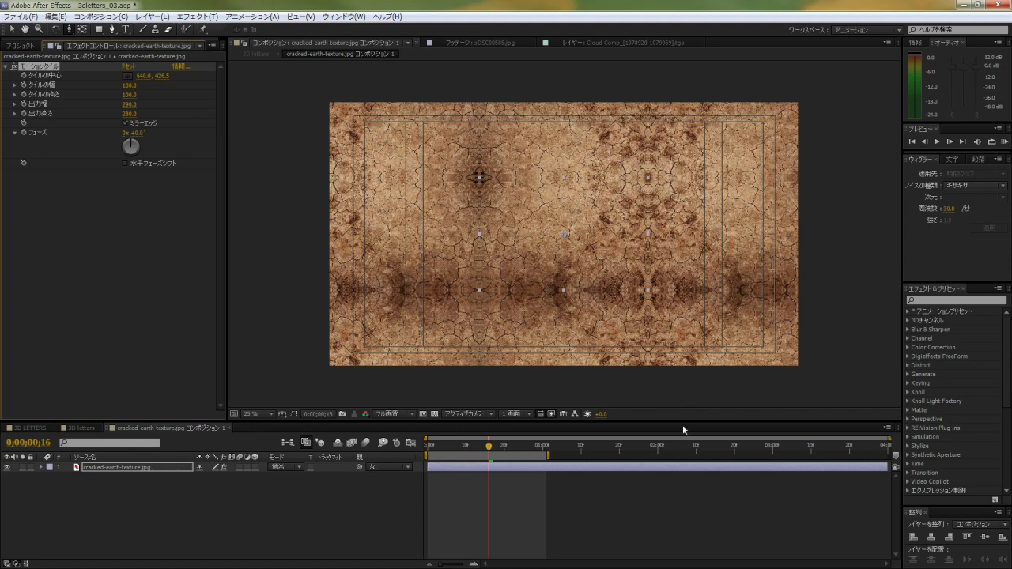
{"action": "left_click", "coordinate": [615, 508]}
{"action": "left_click", "coordinate": [83, 429]}
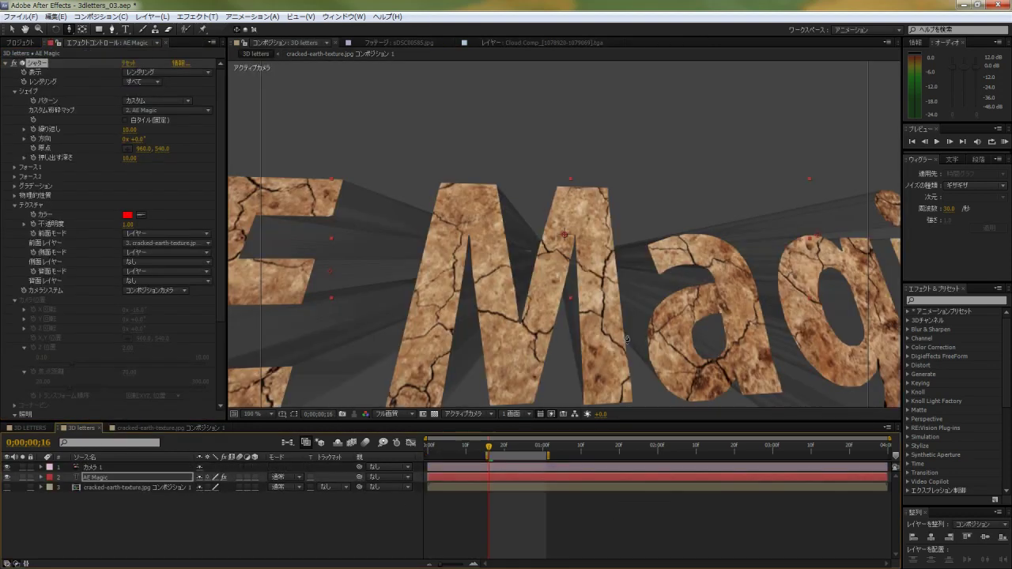
Step: Set Shatter's Side Layer and Back Layer to the cracked-earth texture comp
{"action": "left_click", "coordinate": [176, 488]}
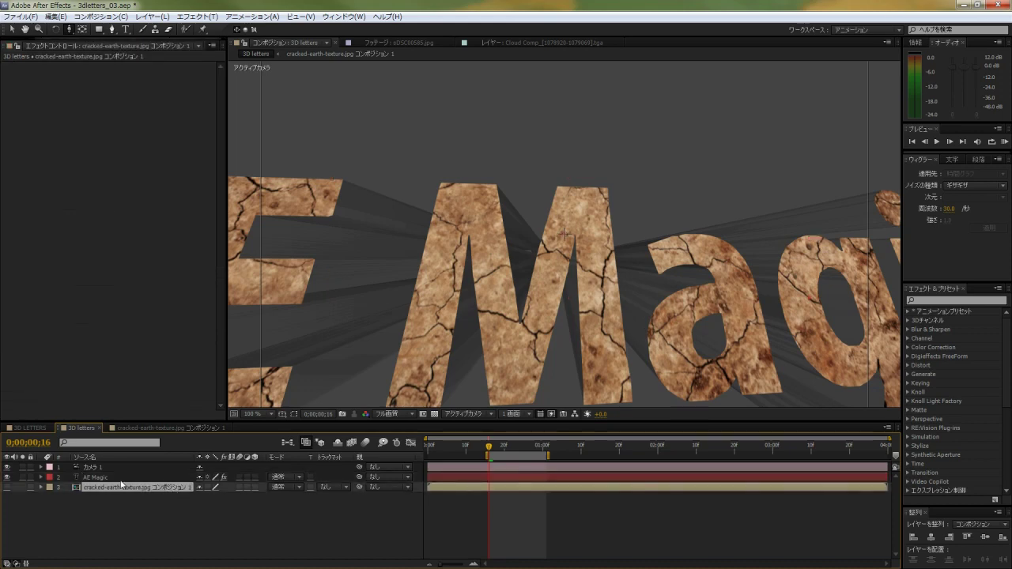
{"action": "left_click", "coordinate": [96, 478]}
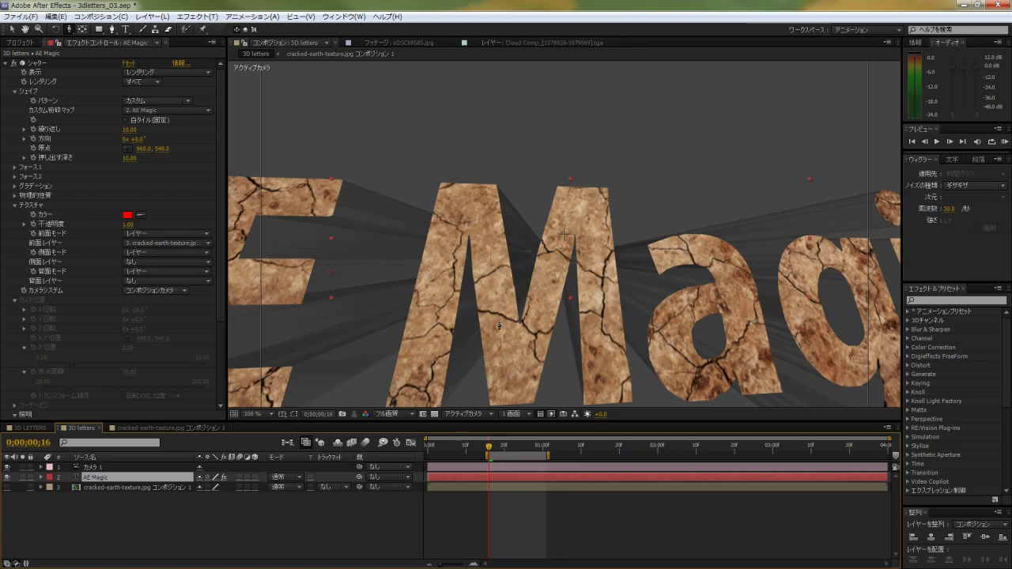
{"action": "left_click_drag", "start_coordinate": [500, 318], "coordinate": [508, 393]}
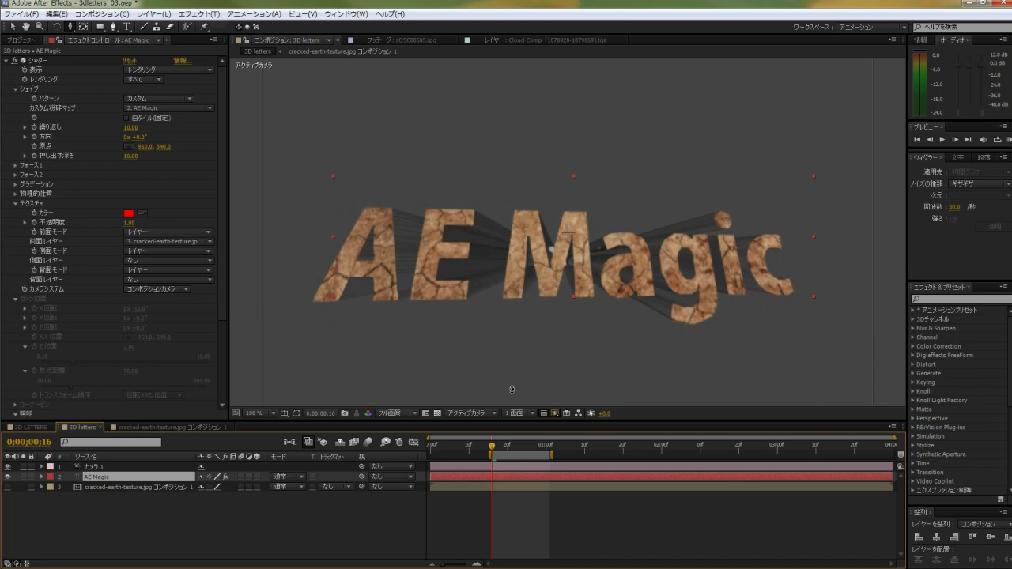
{"action": "left_click", "coordinate": [136, 261]}
{"action": "left_click", "coordinate": [162, 300]}
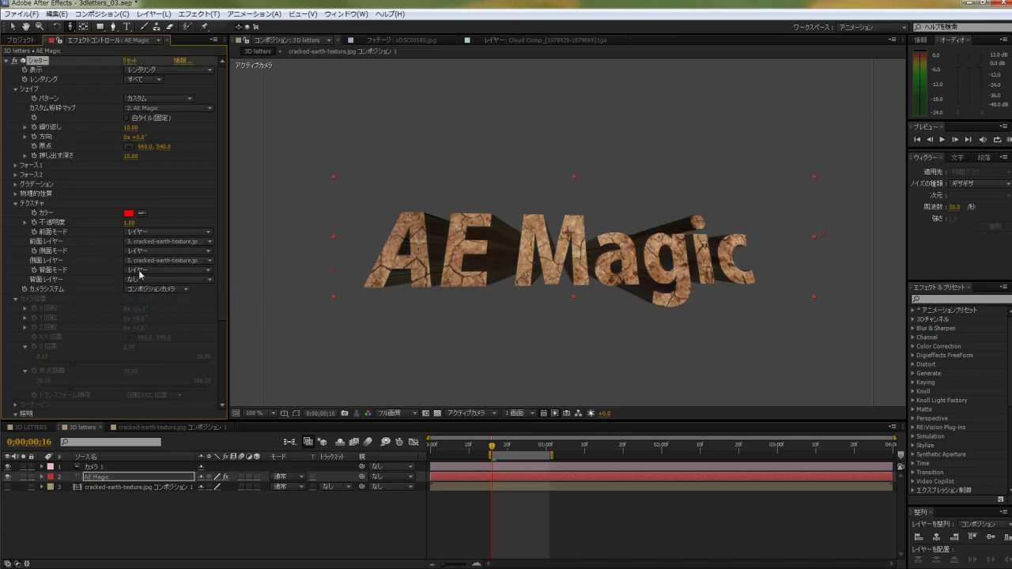
{"action": "left_click", "coordinate": [139, 279]}
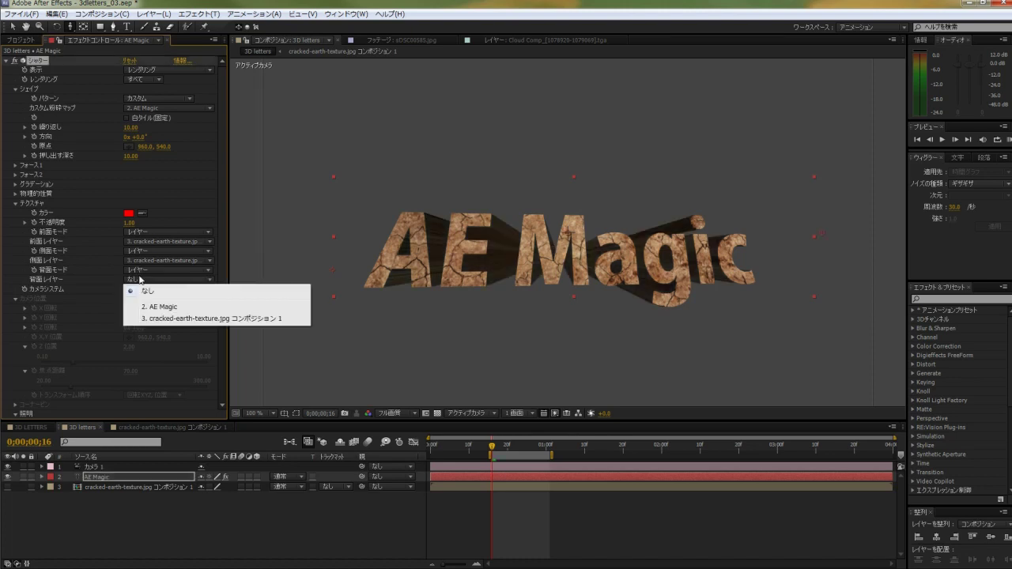
{"action": "left_click", "coordinate": [168, 322]}
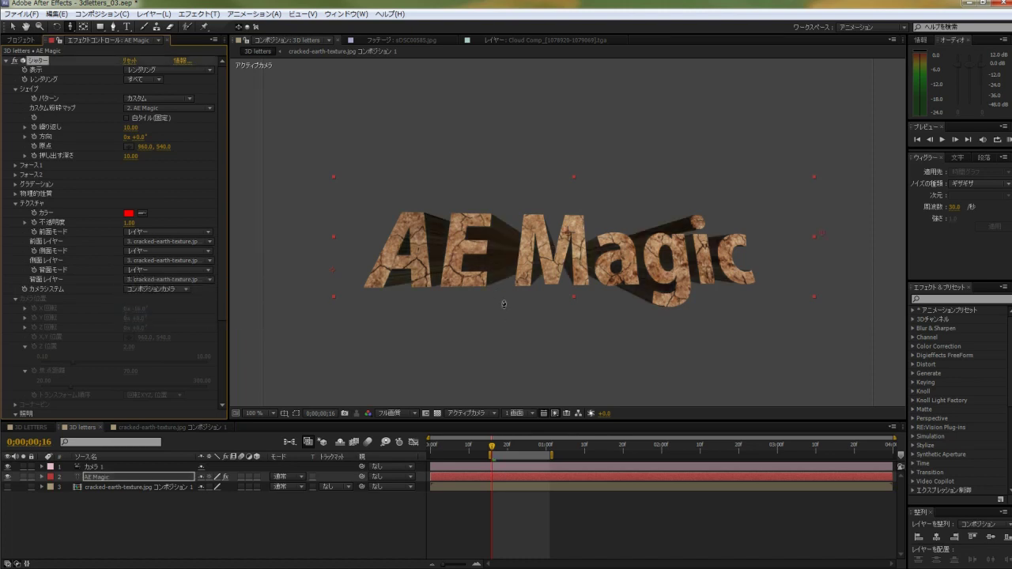
{"action": "left_click", "coordinate": [473, 415]}
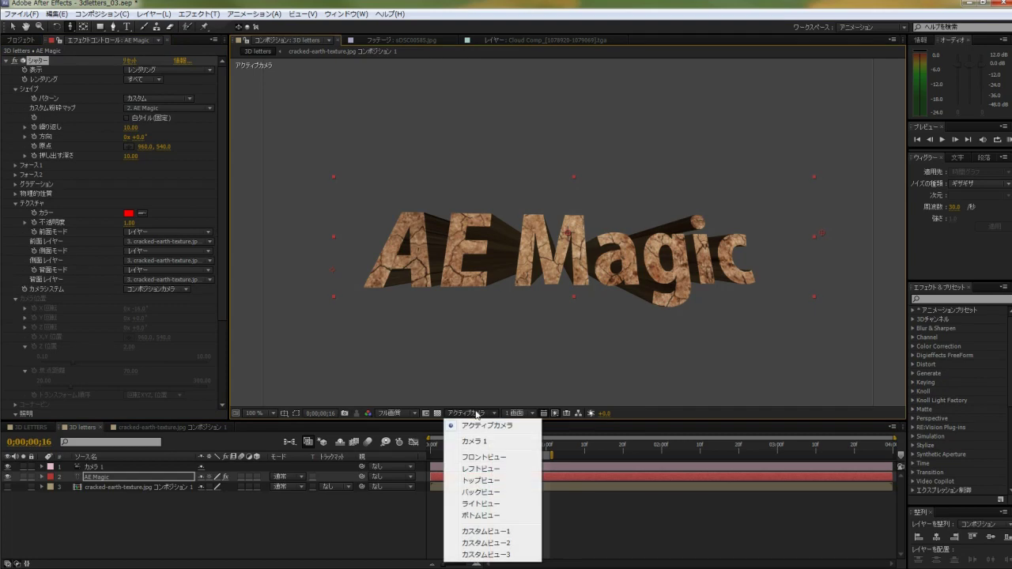
Step: Switch to Custom View 1, maximize the viewer, and orbit around the extruded AE Magic letters
{"action": "left_click", "coordinate": [506, 532]}
{"action": "key", "text": "grave"}
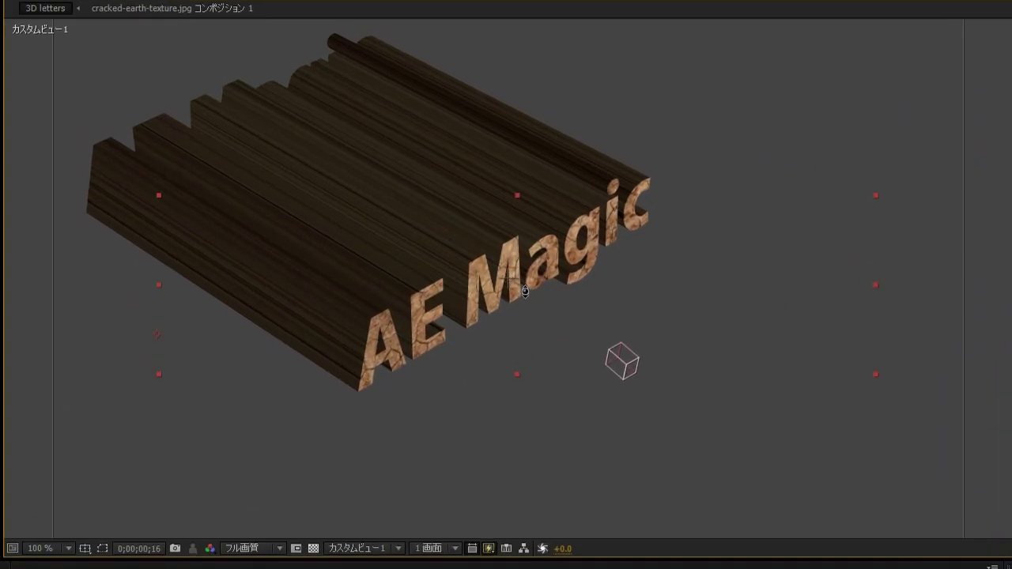
{"action": "left_click_drag", "start_coordinate": [438, 296], "coordinate": [431, 300]}
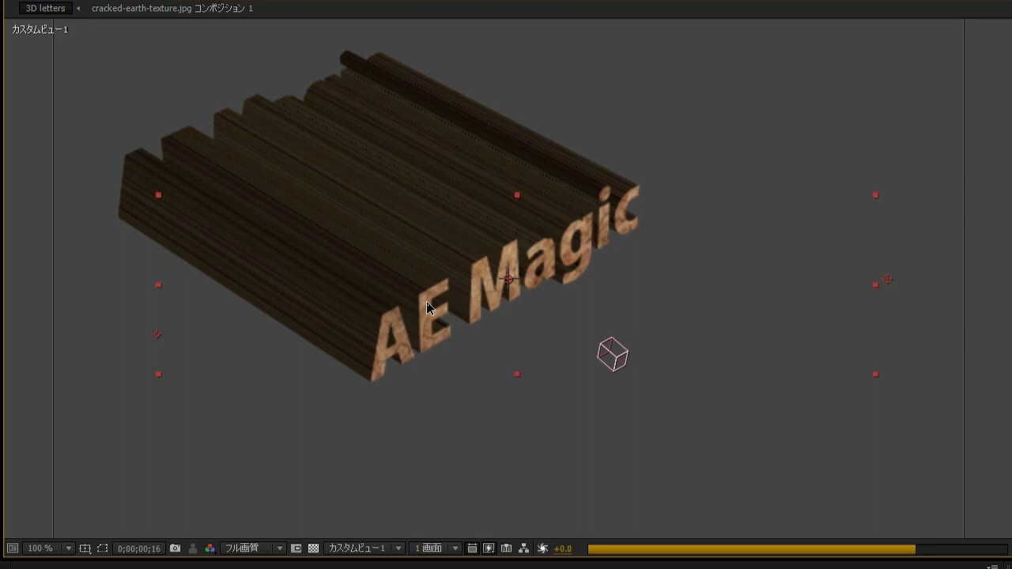
{"action": "mouse_move", "coordinate": [451, 300]}
{"action": "left_mouse_down"}
{"action": "mouse_move", "coordinate": [276, 398]}
{"action": "mouse_move", "coordinate": [488, 372]}
{"action": "left_mouse_up"}
{"action": "mouse_move", "coordinate": [495, 456]}
{"action": "left_mouse_down"}
{"action": "mouse_move", "coordinate": [485, 379]}
{"action": "mouse_move", "coordinate": [451, 399]}
{"action": "left_mouse_up"}
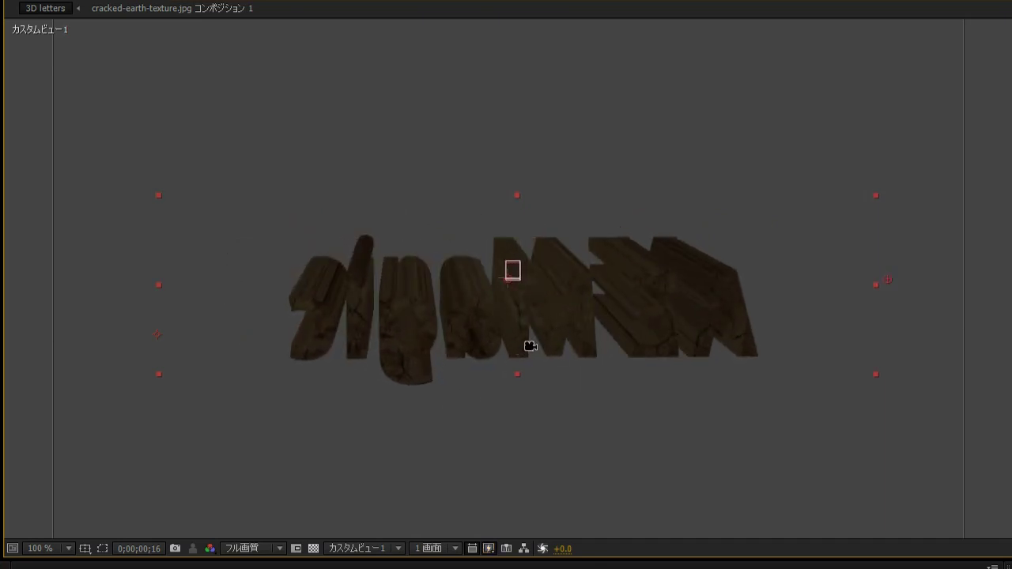
{"action": "left_click_drag", "start_coordinate": [576, 334], "coordinate": [280, 296]}
{"action": "mouse_move", "coordinate": [646, 318]}
{"action": "left_mouse_down"}
{"action": "mouse_move", "coordinate": [576, 306]}
{"action": "mouse_move", "coordinate": [660, 273]}
{"action": "left_mouse_up"}
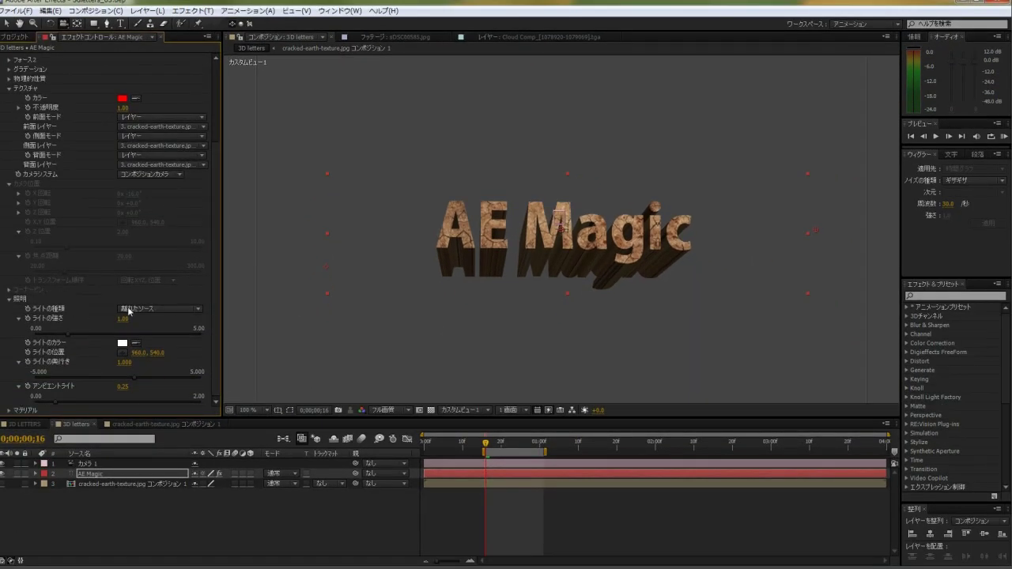
Step: Add a new light layer, Light 1, to the composition
{"action": "left_click", "coordinate": [129, 311]}
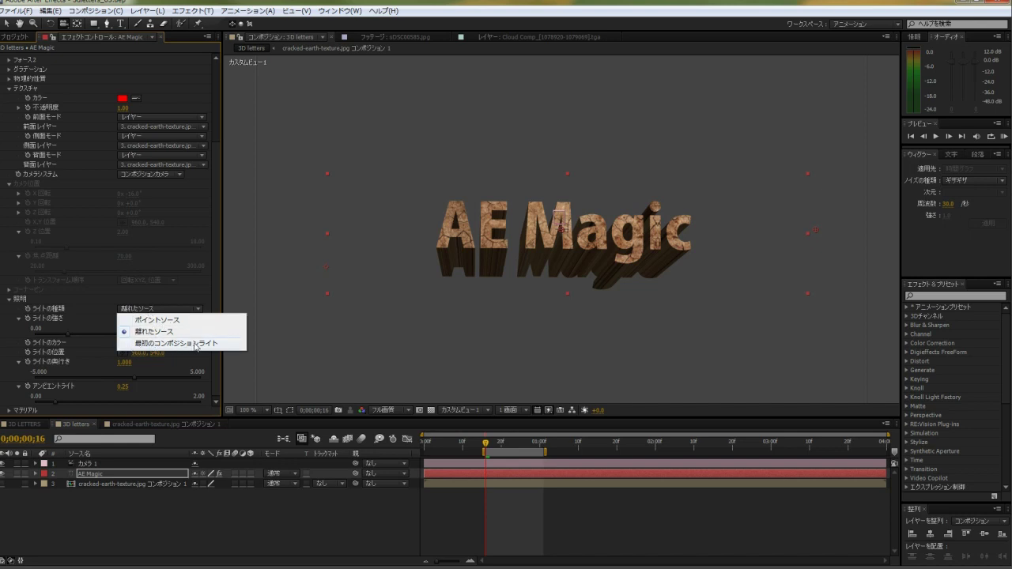
{"action": "left_click", "coordinate": [515, 505]}
{"action": "right_click", "coordinate": [512, 505]}
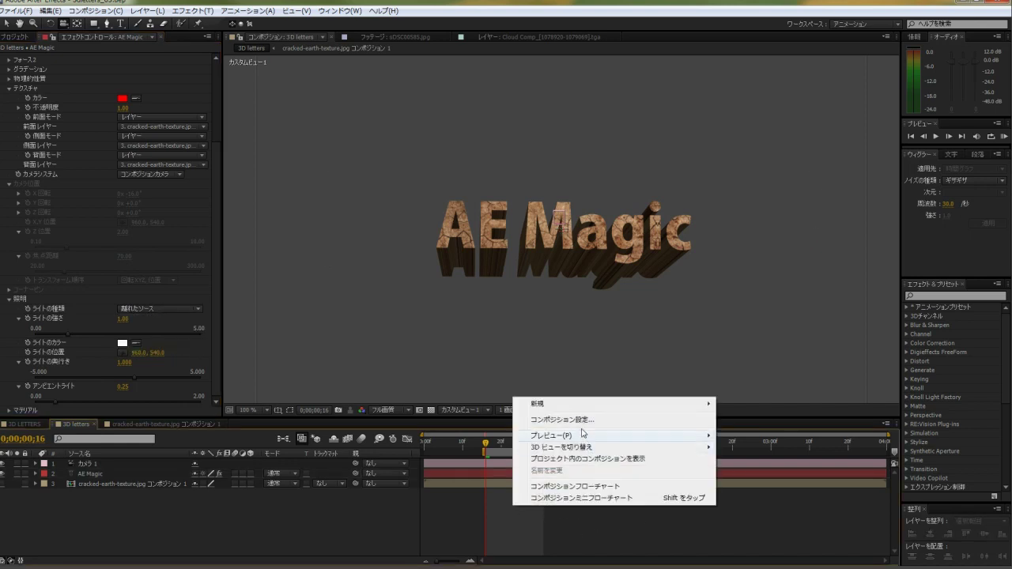
{"action": "mouse_move", "coordinate": [571, 409]}
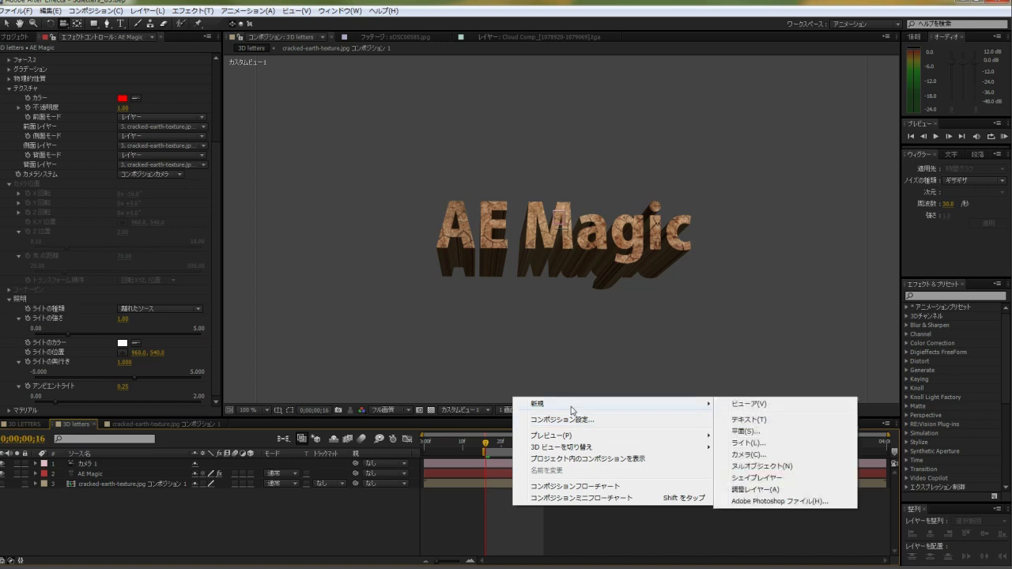
{"action": "left_click", "coordinate": [757, 444]}
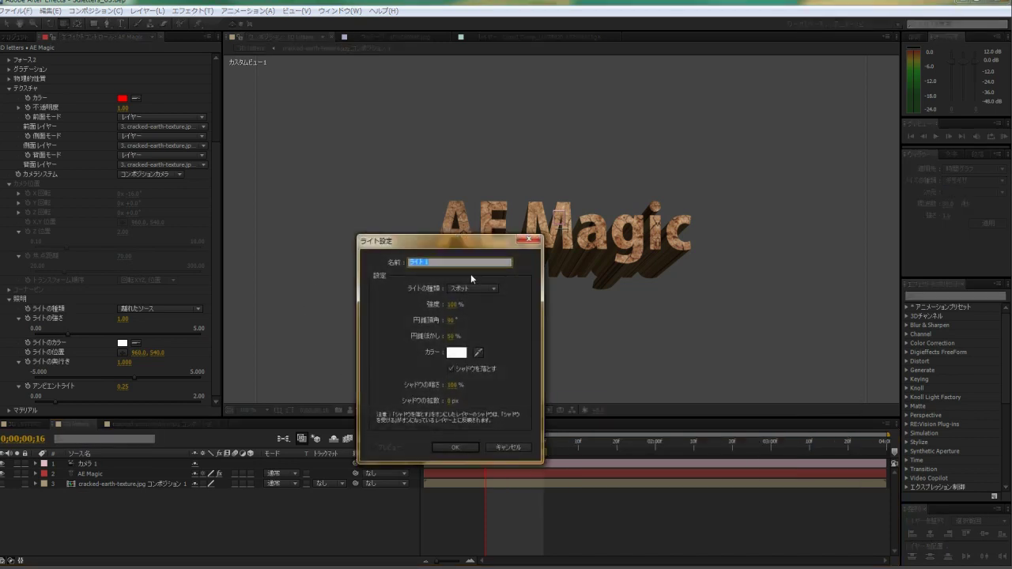
{"action": "left_click", "coordinate": [454, 447]}
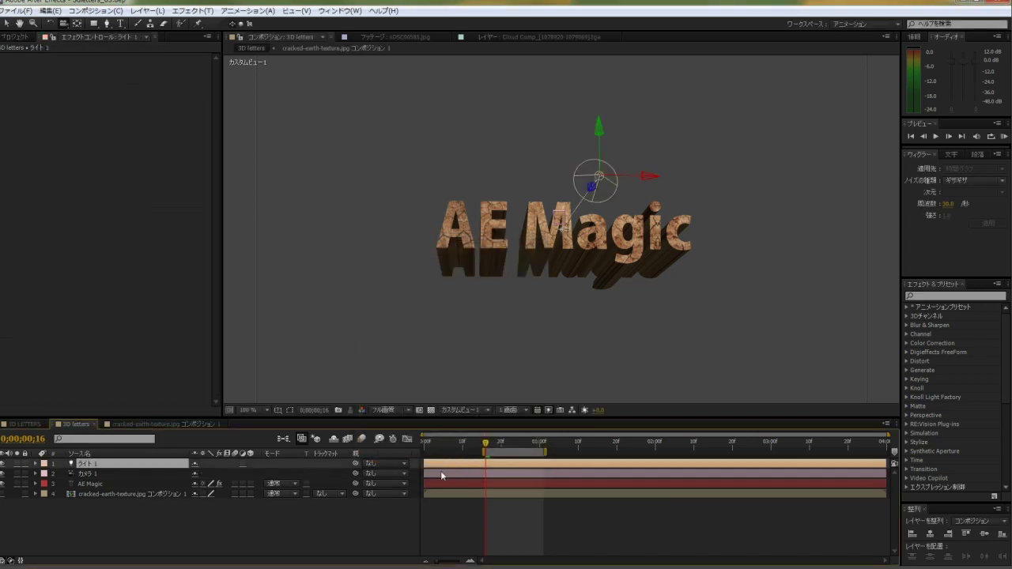
Step: Set the AE Magic Shatter effect's Light Type to First Comp Light
{"action": "left_click", "coordinate": [442, 481]}
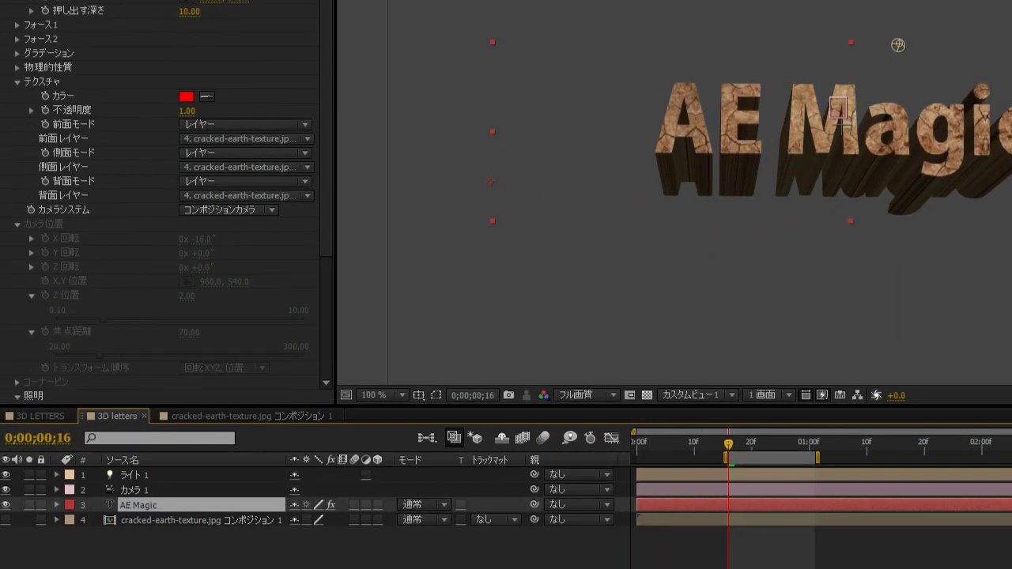
{"action": "scroll", "coordinate": [79, 328], "scroll_direction": "down", "scroll_amount": 3}
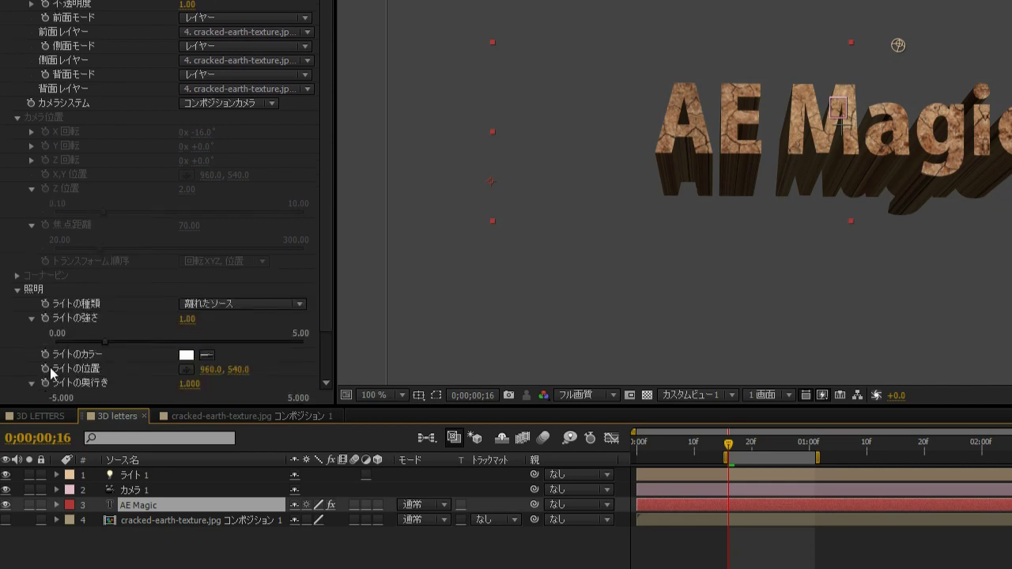
{"action": "left_click", "coordinate": [210, 304]}
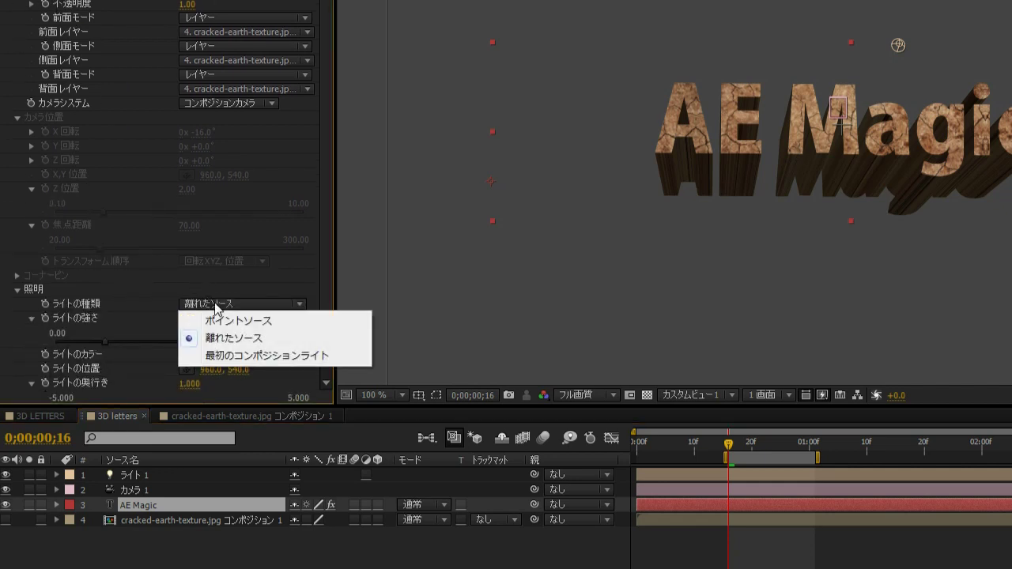
{"action": "left_click", "coordinate": [260, 356]}
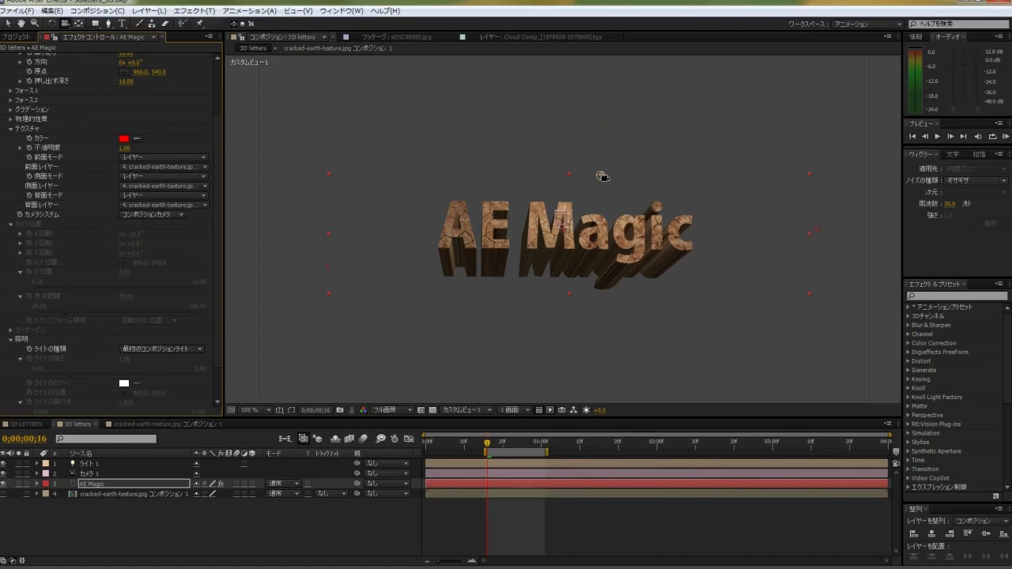
Step: Move Light 1 up toward the upper left of the AE Magic text
{"action": "key", "text": "c"}
{"action": "mouse_move", "coordinate": [601, 179]}
{"action": "left_mouse_down"}
{"action": "mouse_move", "coordinate": [465, 171]}
{"action": "mouse_move", "coordinate": [567, 323]}
{"action": "mouse_move", "coordinate": [625, 169]}
{"action": "mouse_move", "coordinate": [514, 158]}
{"action": "left_mouse_up"}
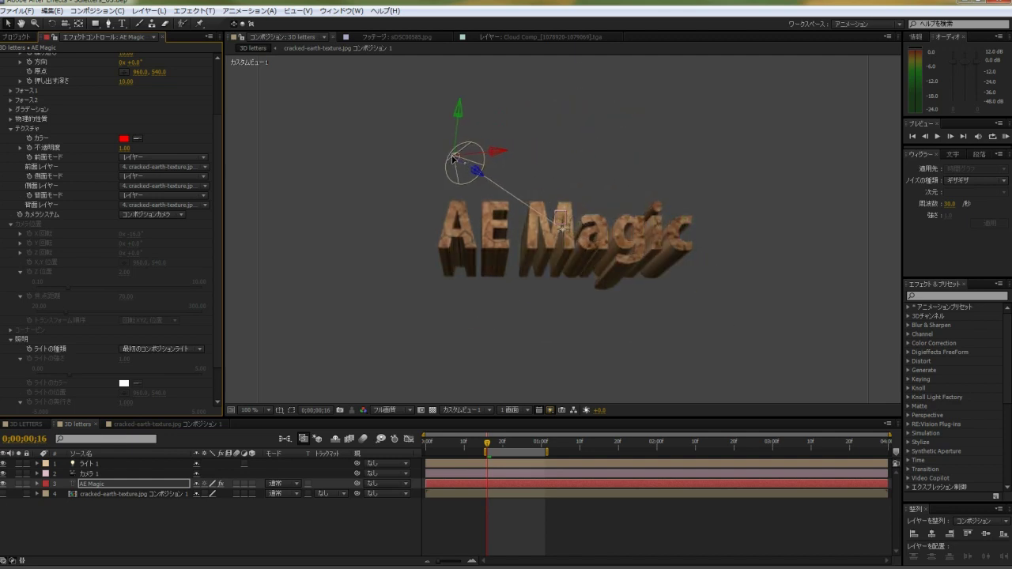
{"action": "left_click_drag", "start_coordinate": [535, 161], "coordinate": [520, 139]}
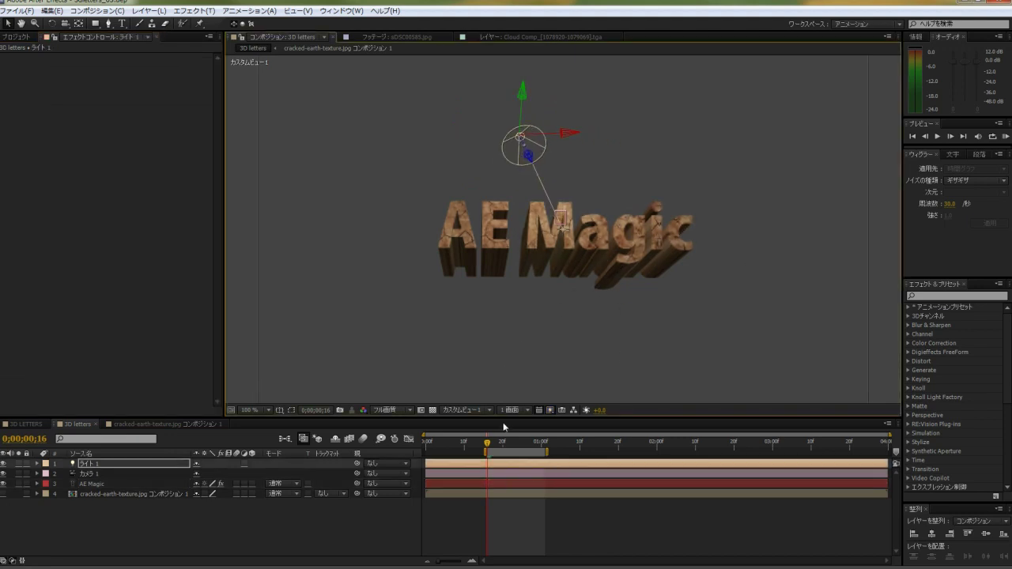
Step: Look through the active camera and orbit Camera 1 to view the text from below
{"action": "key", "text": "F12"}
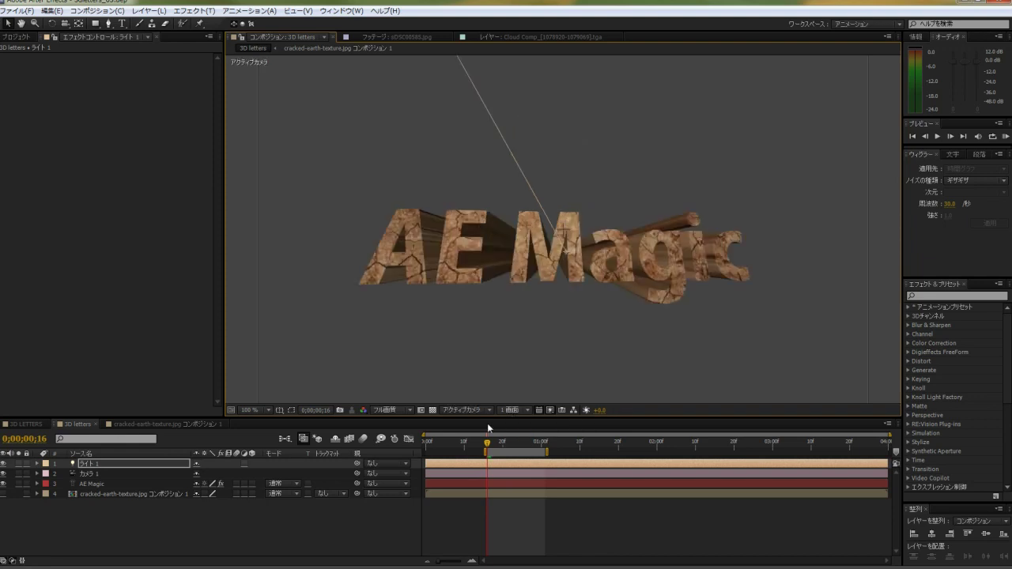
{"action": "key", "text": "c"}
{"action": "mouse_move", "coordinate": [592, 334]}
{"action": "left_mouse_down"}
{"action": "mouse_move", "coordinate": [567, 337]}
{"action": "mouse_move", "coordinate": [599, 277]}
{"action": "left_mouse_up"}
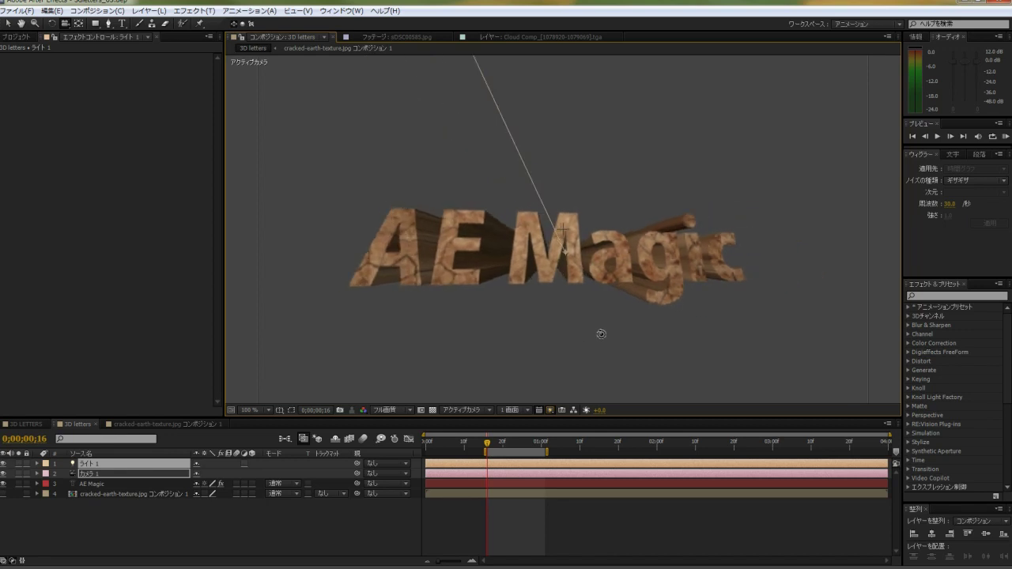
{"action": "mouse_move", "coordinate": [600, 277]}
{"action": "left_mouse_down"}
{"action": "mouse_move", "coordinate": [597, 445]}
{"action": "mouse_move", "coordinate": [598, 355]}
{"action": "mouse_move", "coordinate": [513, 352]}
{"action": "mouse_move", "coordinate": [592, 350]}
{"action": "mouse_move", "coordinate": [577, 366]}
{"action": "left_mouse_up"}
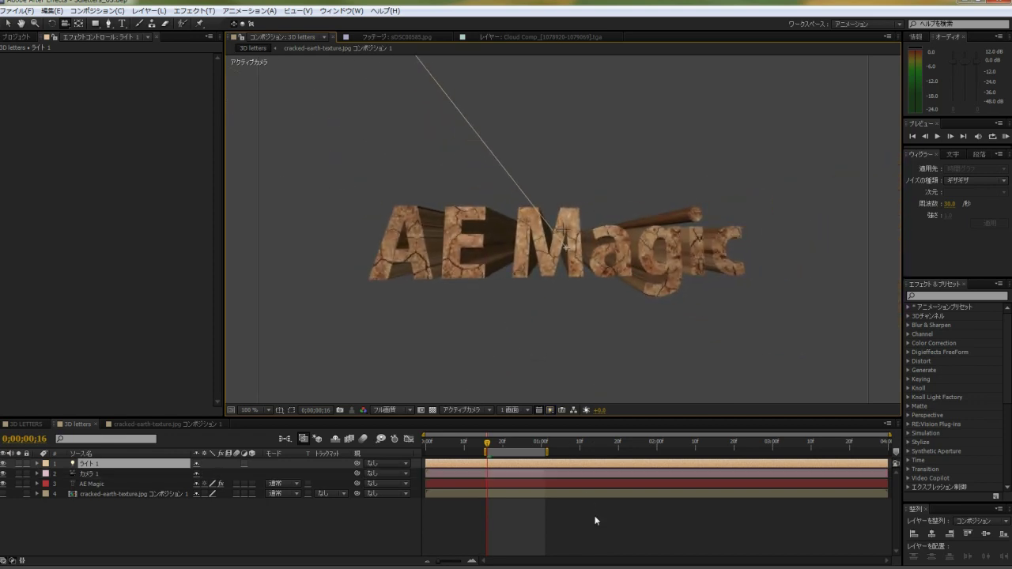
{"action": "left_click", "coordinate": [131, 485]}
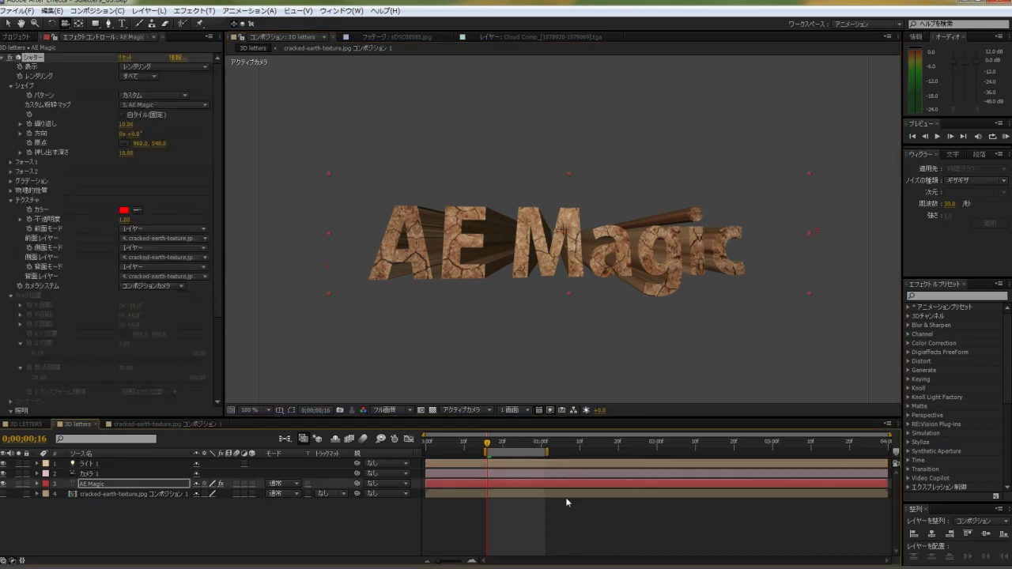
{"action": "left_click", "coordinate": [495, 474]}
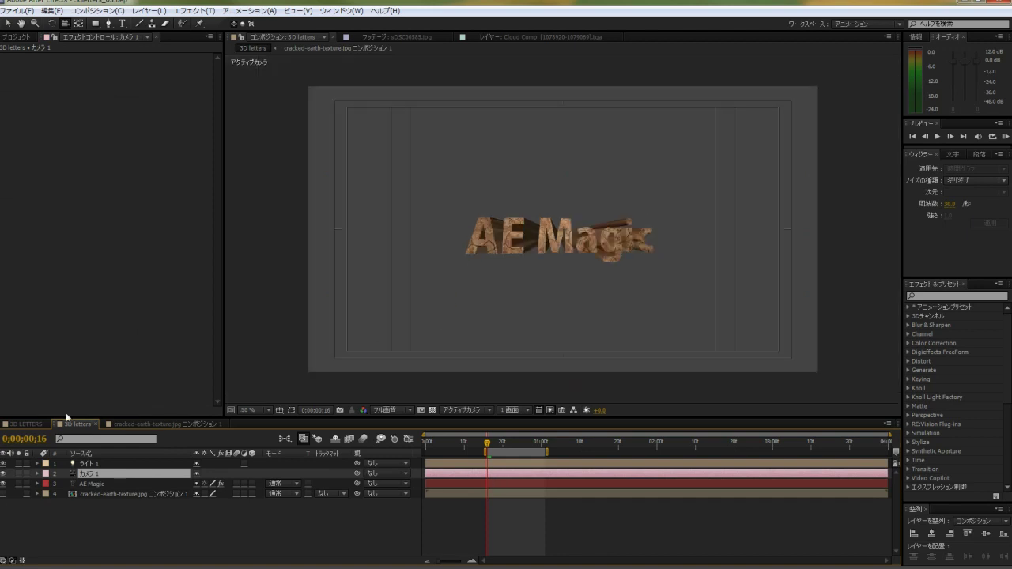
Step: Split the viewer into 2 Views - Horizontal with the camera view at 50%
{"action": "left_click", "coordinate": [512, 410]}
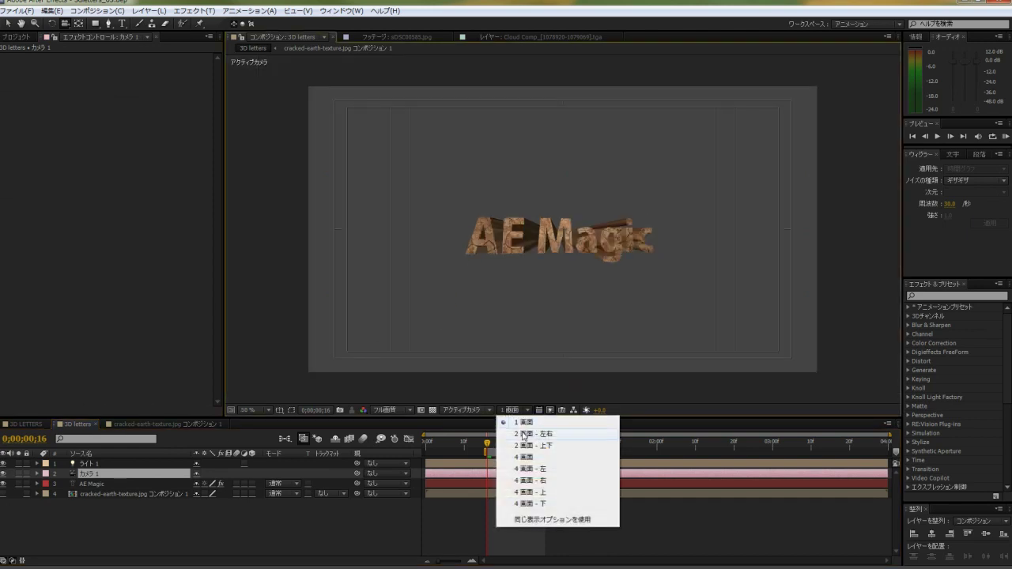
{"action": "left_click", "coordinate": [529, 433]}
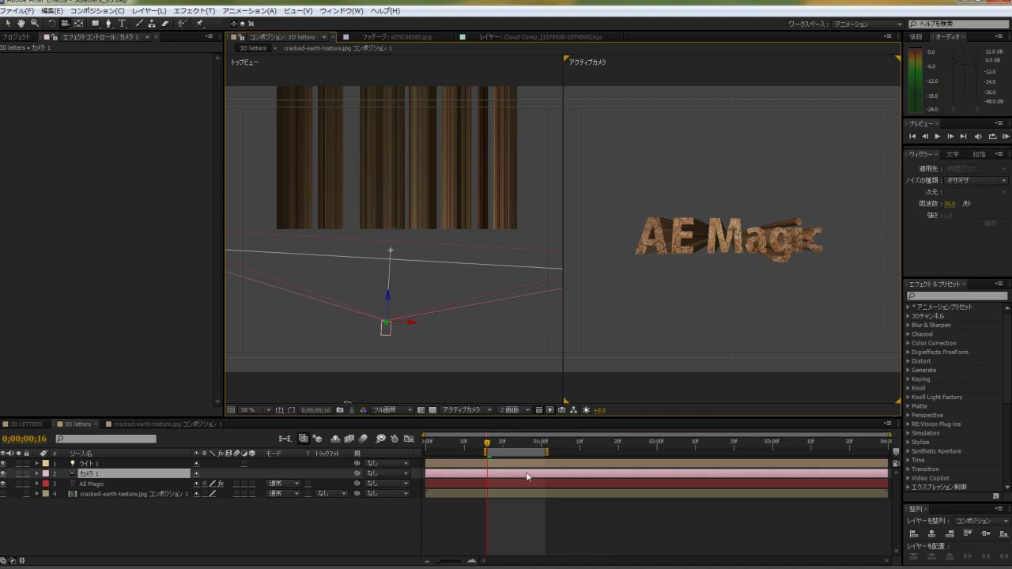
{"action": "key", "text": "comma"}
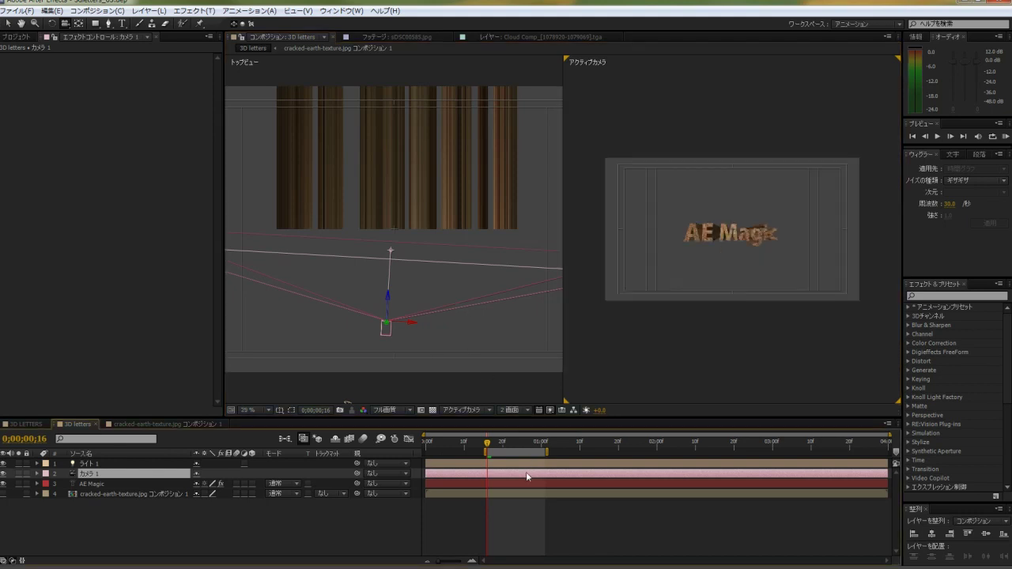
{"action": "key", "text": "period"}
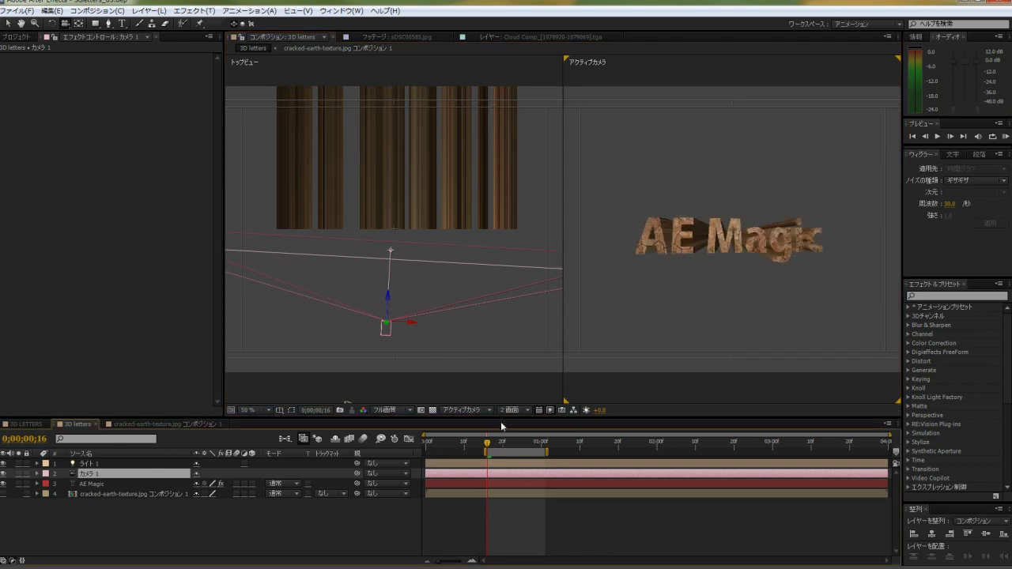
Step: Reveal the keyframes, scrub and preview the camera move, then open the 3D LETTERS comp
{"action": "scroll", "coordinate": [500, 387], "scroll_direction": "down", "scroll_amount": 1}
{"action": "key", "text": "u"}
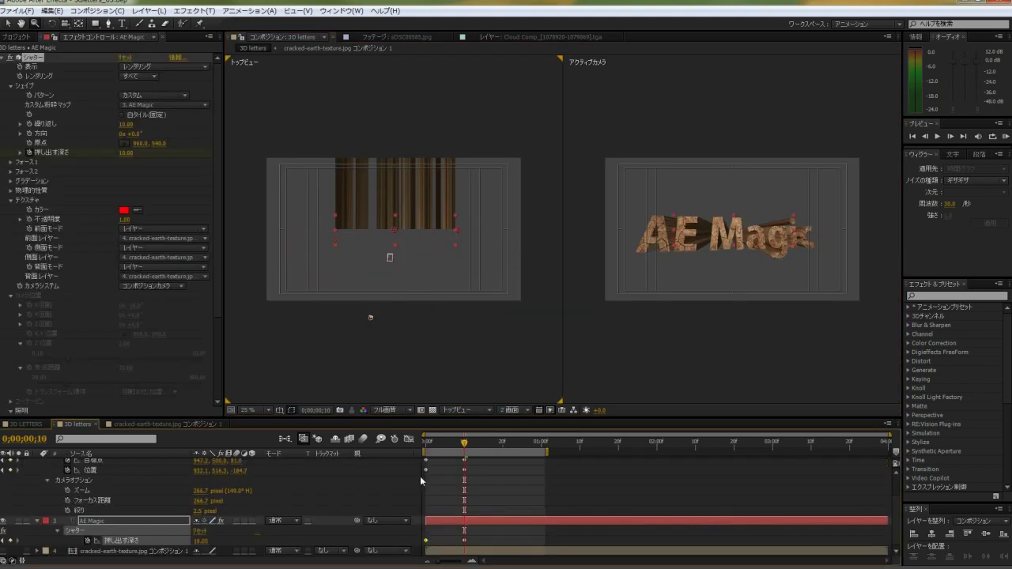
{"action": "mouse_move", "coordinate": [439, 446]}
{"action": "left_mouse_down"}
{"action": "mouse_move", "coordinate": [424, 445]}
{"action": "mouse_move", "coordinate": [489, 454]}
{"action": "mouse_move", "coordinate": [481, 467]}
{"action": "left_mouse_up"}
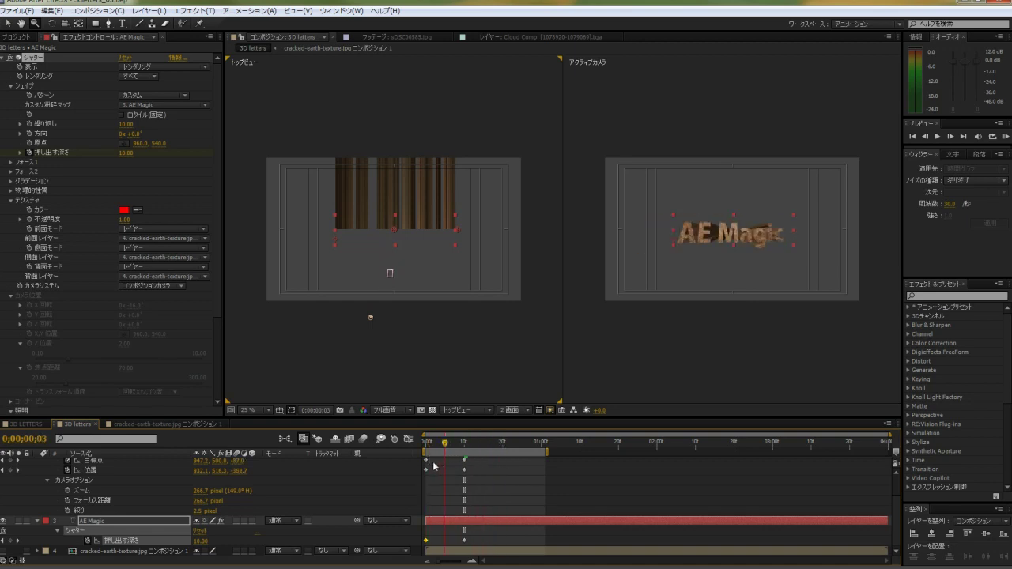
{"action": "key", "text": "Home"}
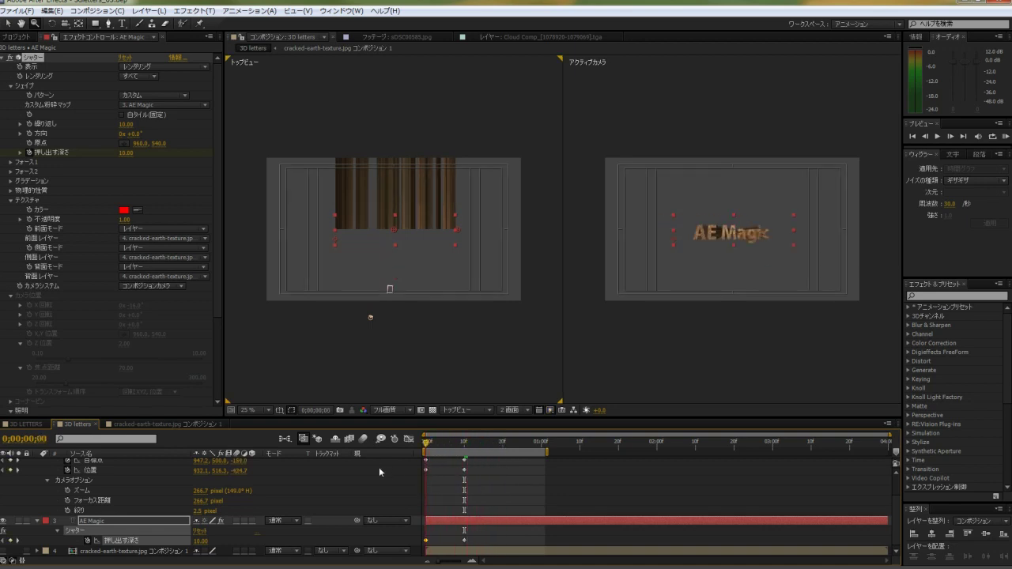
{"action": "key", "text": "grave"}
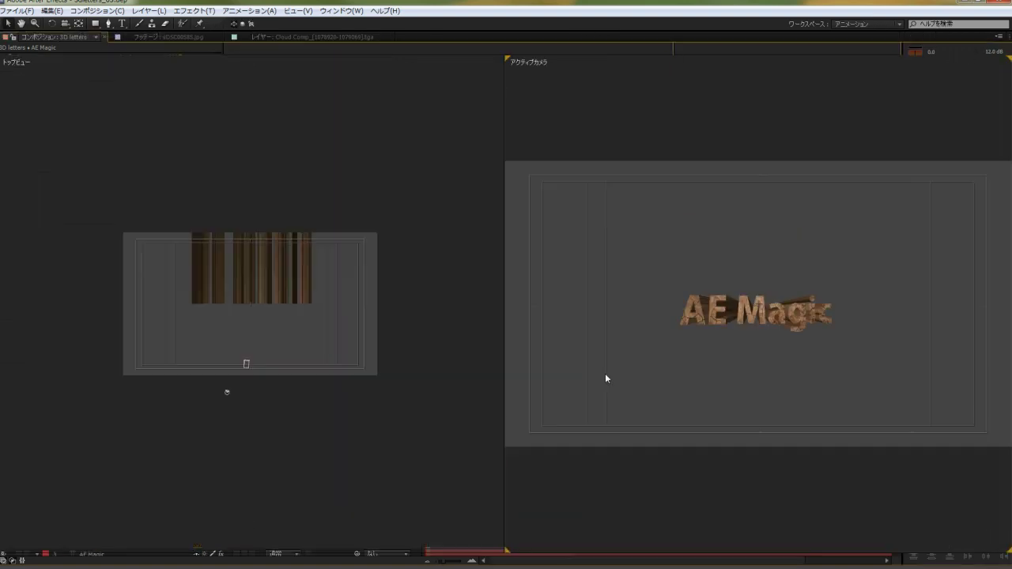
{"action": "key", "text": "space"}
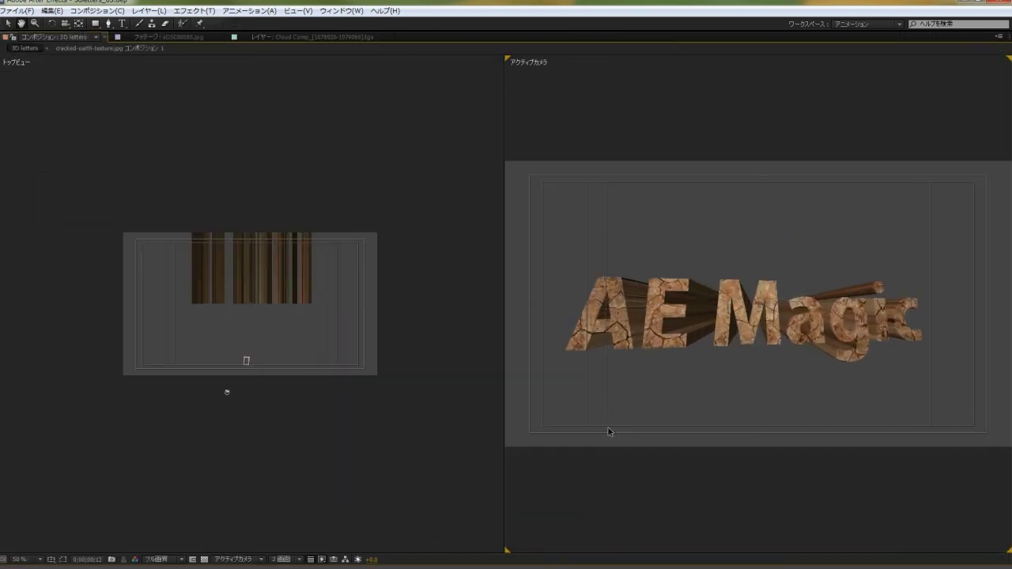
{"action": "key", "text": "grave"}
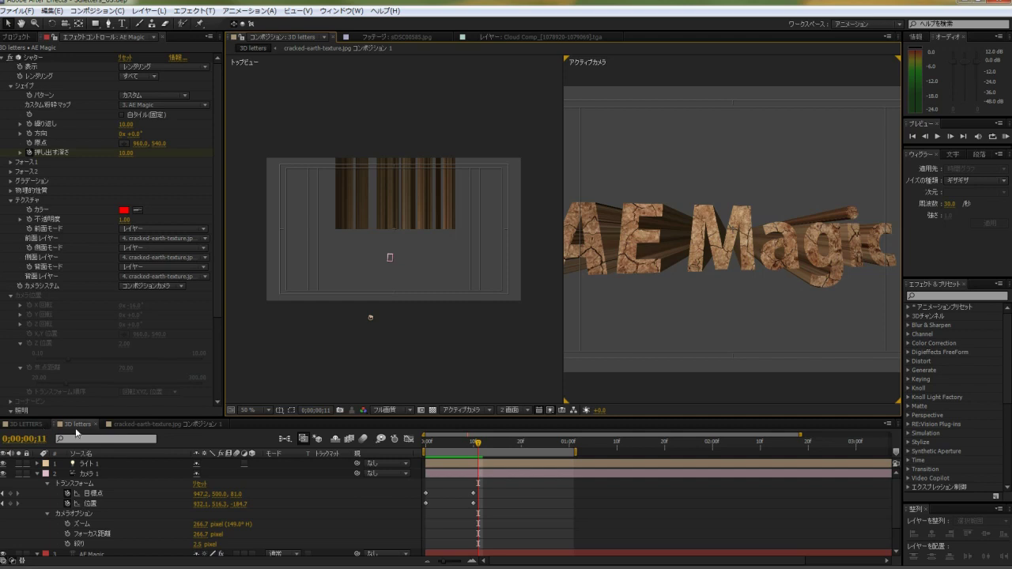
{"action": "left_click", "coordinate": [38, 426]}
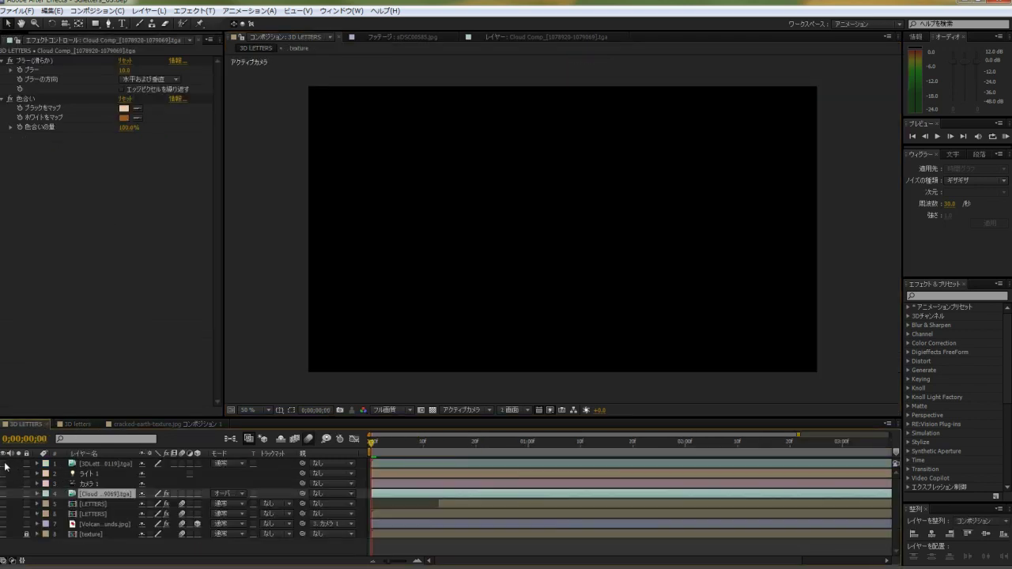
{"action": "left_click", "coordinate": [5, 464]}
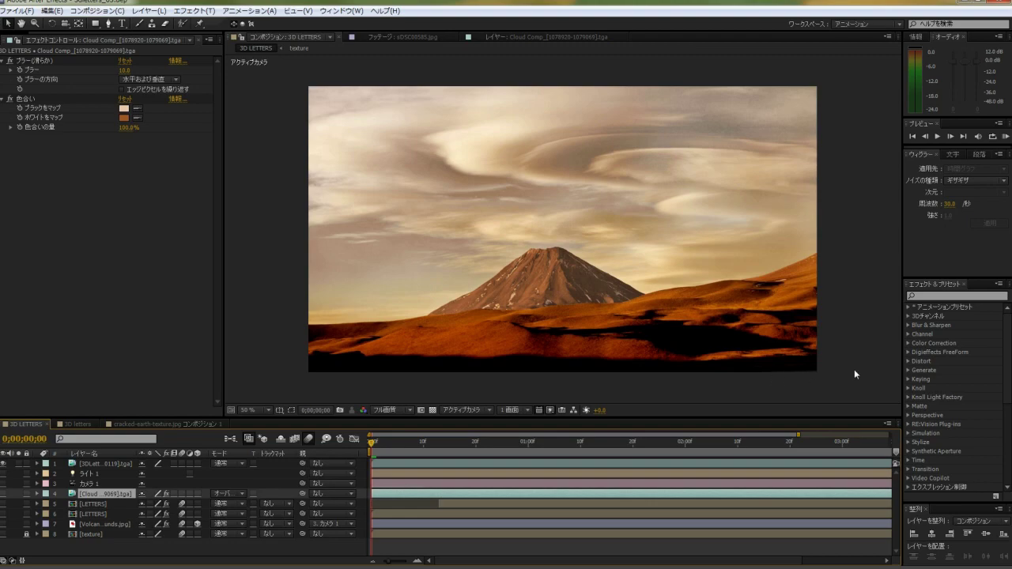
{"action": "key", "text": "grave"}
{"action": "key", "text": "slash"}
{"action": "key", "text": "space"}
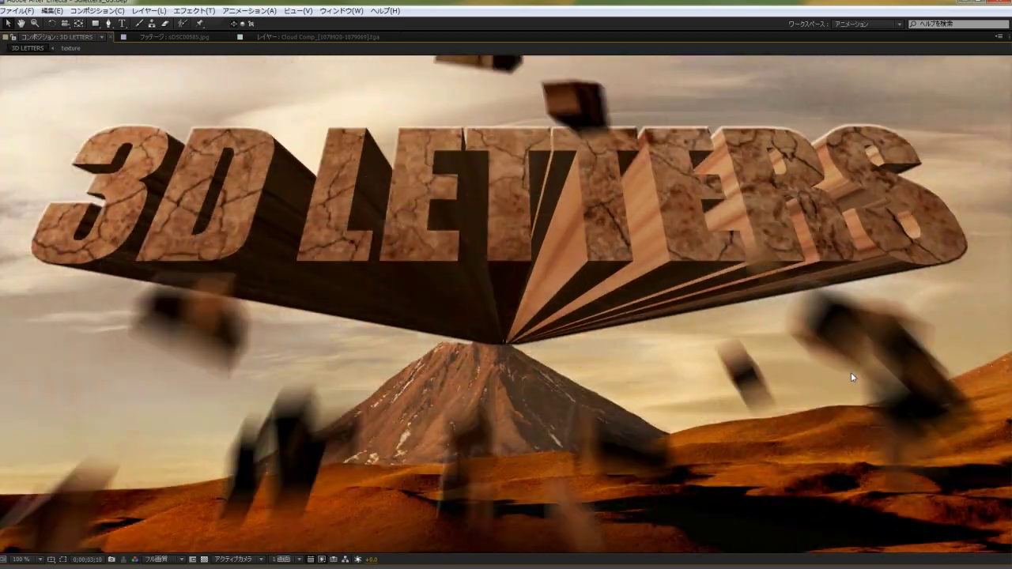
{"action": "key", "text": "space"}
{"action": "key", "text": "comma"}
{"action": "key", "text": "grave"}
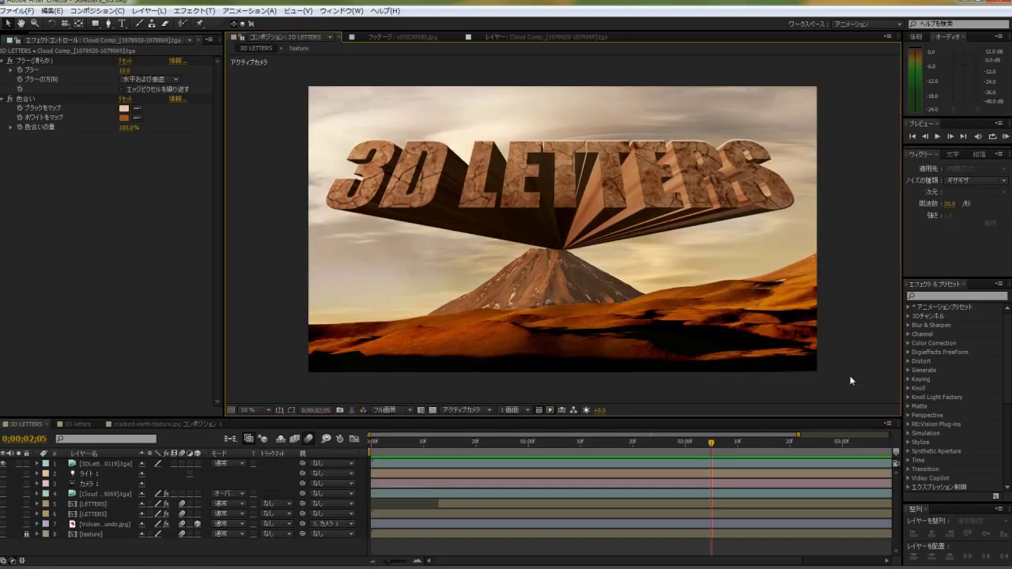
{"action": "mouse_move", "coordinate": [378, 441]}
{"action": "left_mouse_down"}
{"action": "mouse_move", "coordinate": [423, 452]}
{"action": "mouse_move", "coordinate": [607, 454]}
{"action": "mouse_move", "coordinate": [379, 452]}
{"action": "mouse_move", "coordinate": [621, 455]}
{"action": "mouse_move", "coordinate": [377, 453]}
{"action": "left_mouse_up"}
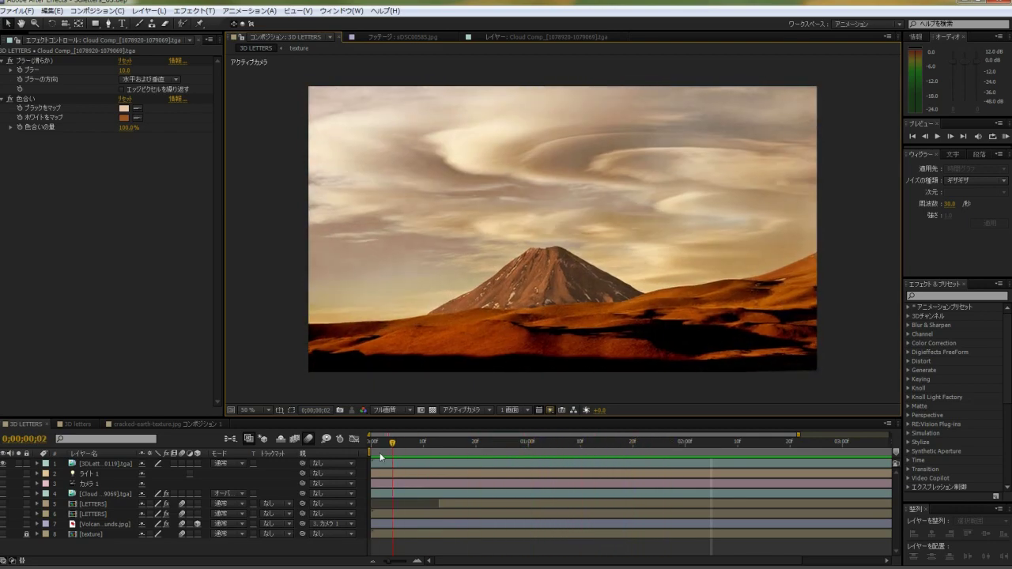
{"action": "left_click", "coordinate": [8, 467]}
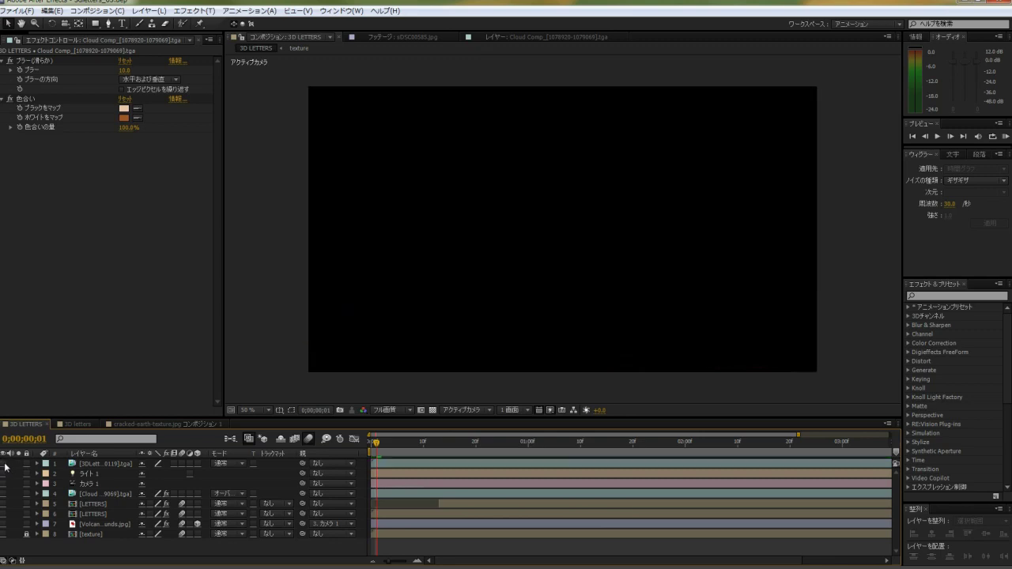
Step: Turn layers 2–6 back on, move to 0;00;01;10, and select the LETTERS layer
{"action": "left_click", "coordinate": [89, 495]}
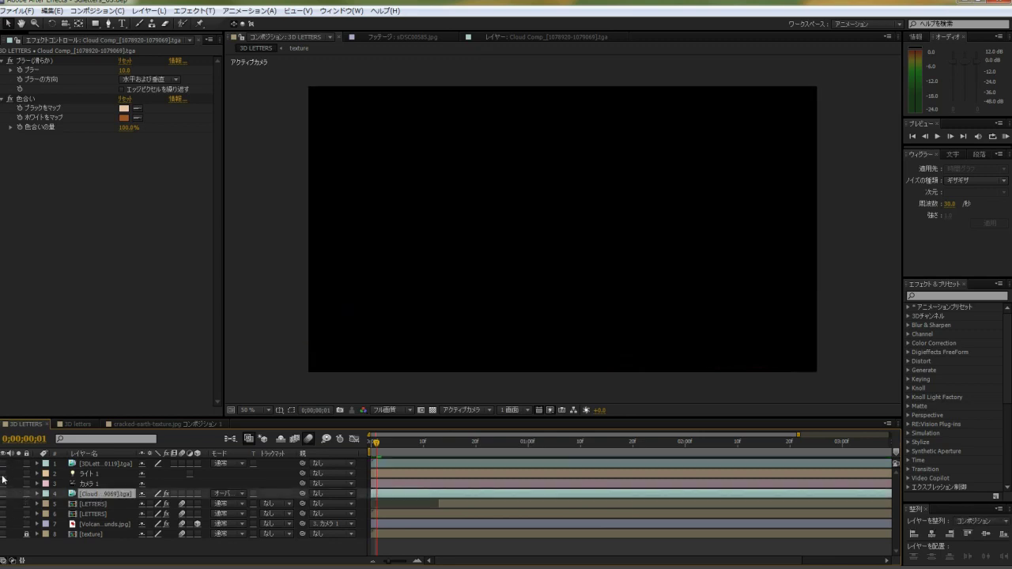
{"action": "left_click_drag", "start_coordinate": [3, 479], "coordinate": [3, 524]}
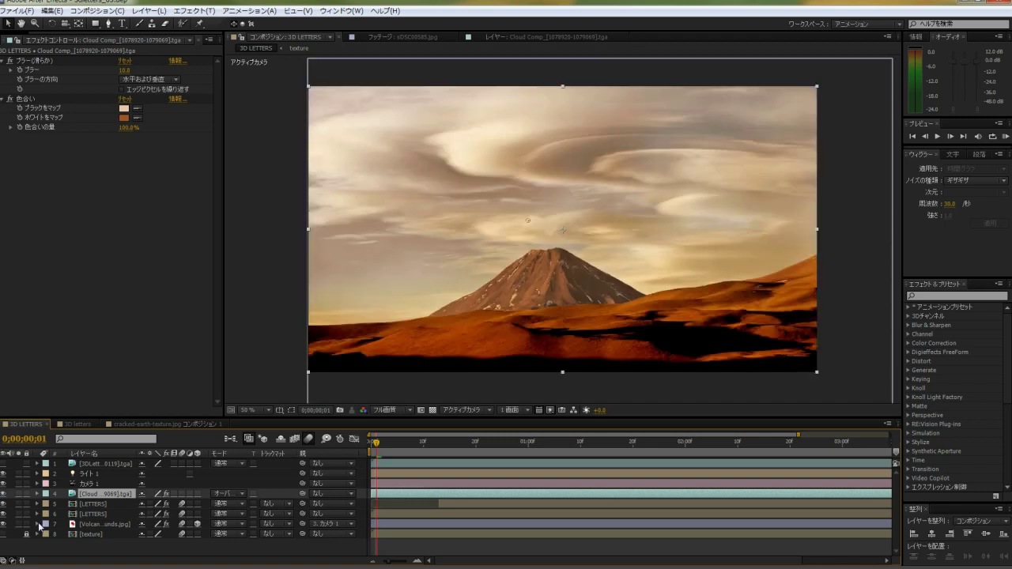
{"action": "left_click", "coordinate": [583, 440]}
{"action": "left_click", "coordinate": [95, 535]}
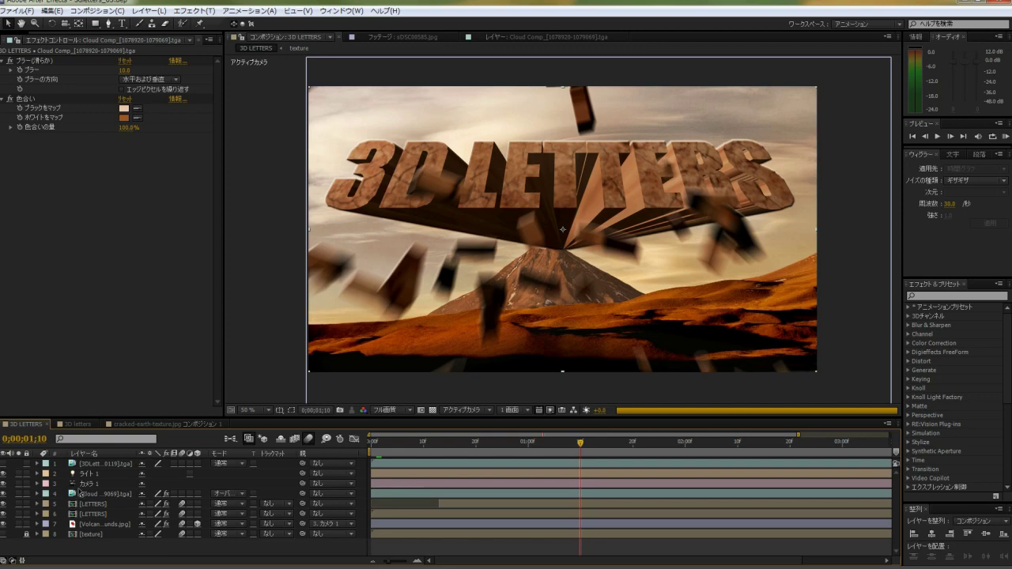
{"action": "left_click", "coordinate": [93, 537]}
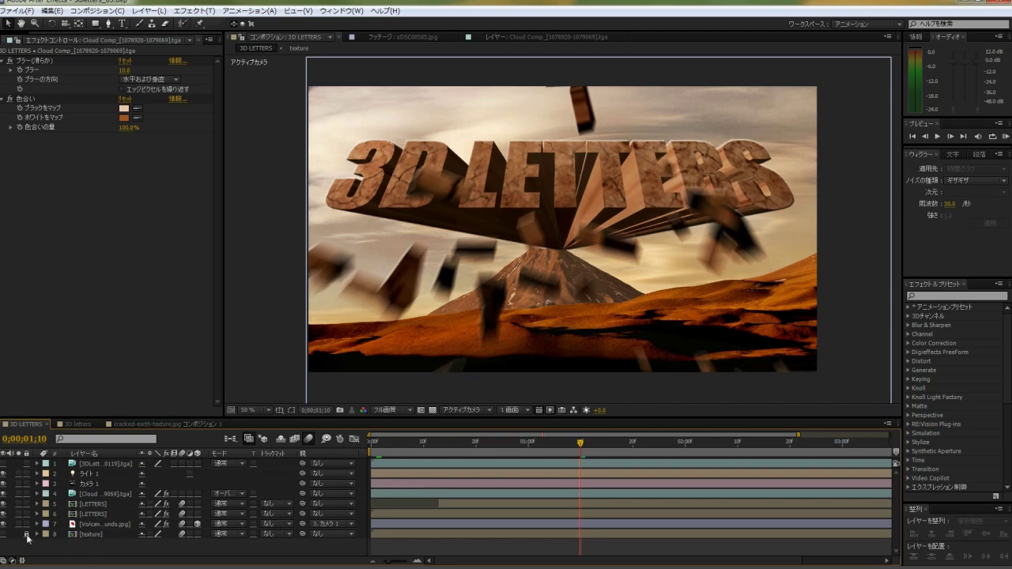
{"action": "left_click", "coordinate": [107, 524]}
{"action": "left_click", "coordinate": [95, 514]}
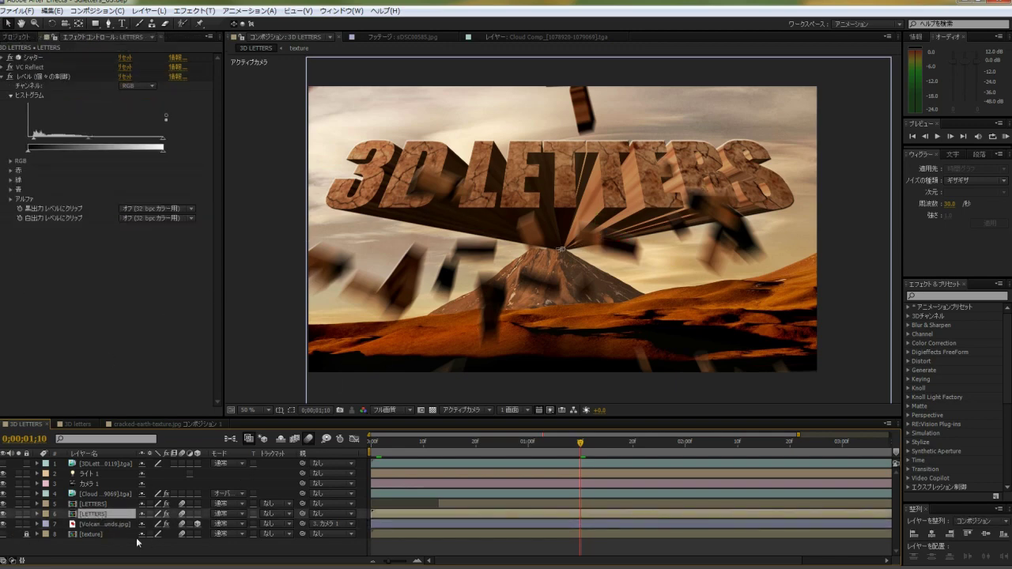
Step: Apply the Video Copilot VC Reflect effect to the LETTERS layer
{"action": "left_click", "coordinate": [32, 69]}
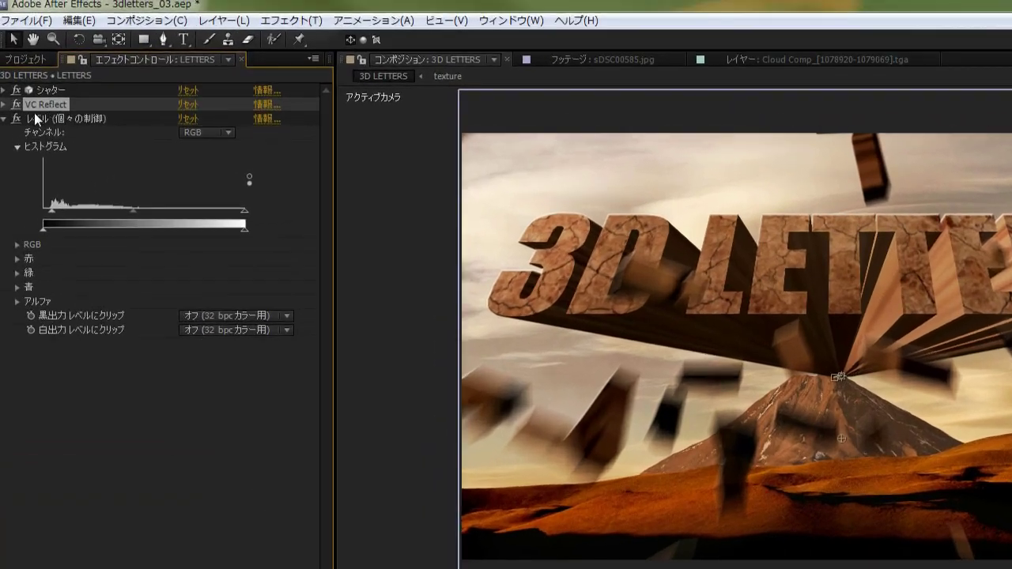
{"action": "left_click", "coordinate": [3, 104]}
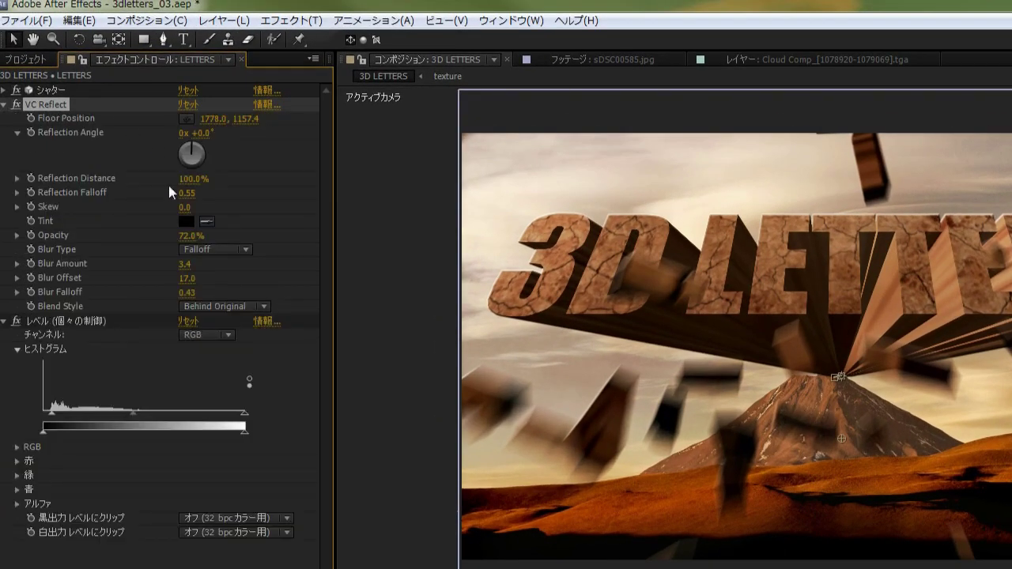
{"action": "right_click", "coordinate": [843, 438]}
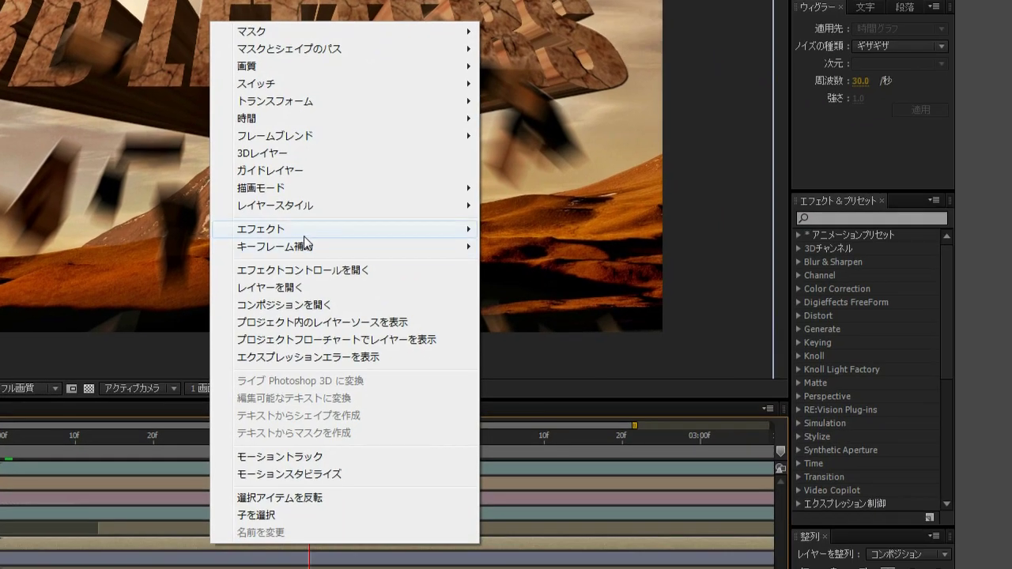
{"action": "mouse_move", "coordinate": [304, 237]}
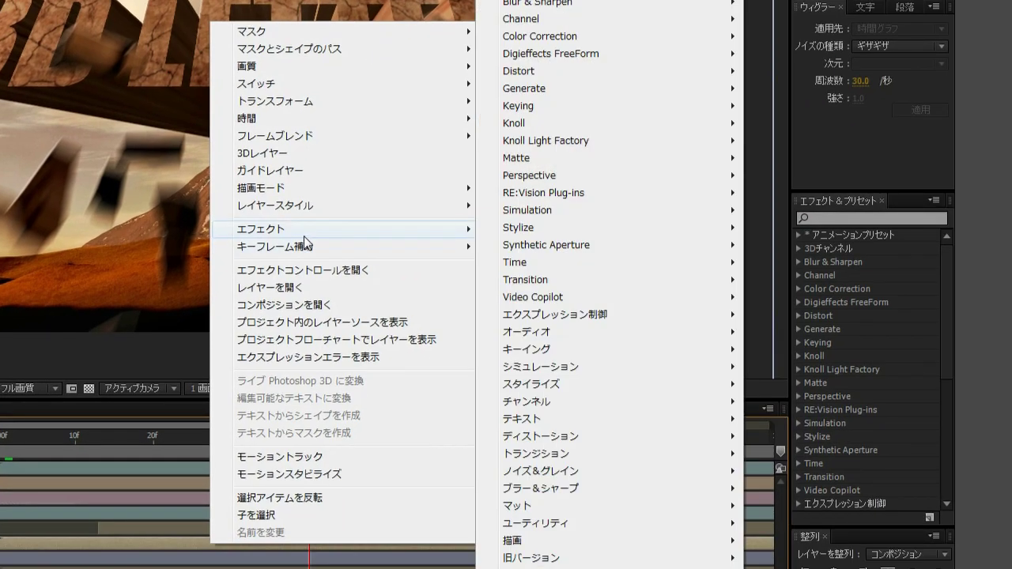
{"action": "mouse_move", "coordinate": [521, 300]}
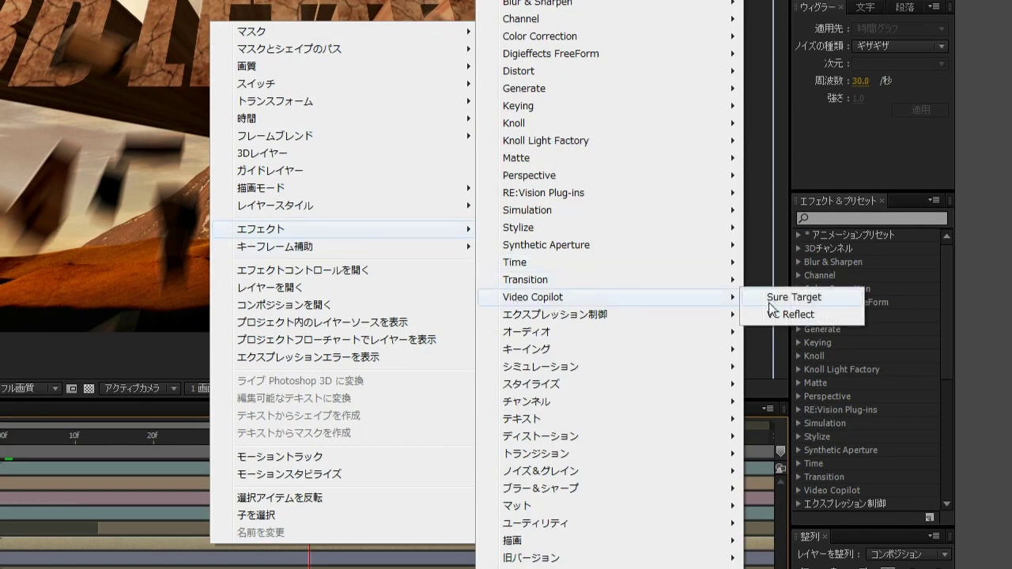
{"action": "left_click", "coordinate": [774, 314]}
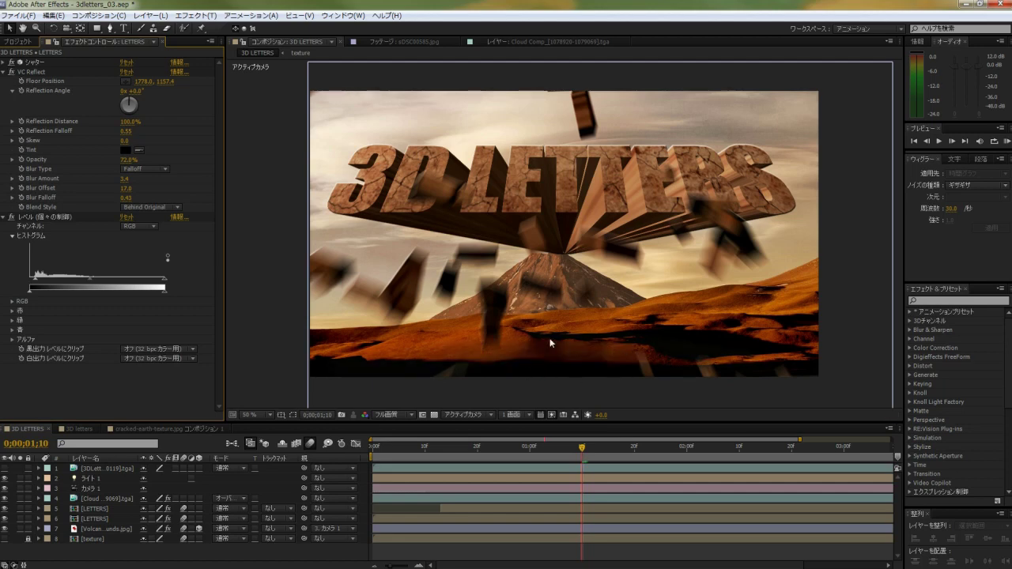
Step: Toggle VC Reflect off and on to compare, then select the second LETTERS layer
{"action": "left_click", "coordinate": [11, 72]}
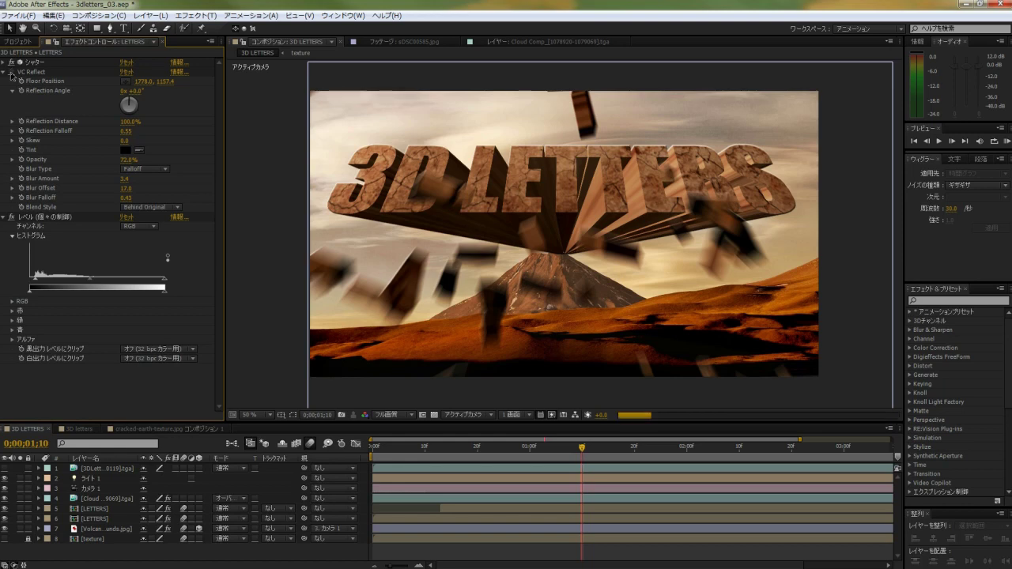
{"action": "left_click", "coordinate": [11, 72]}
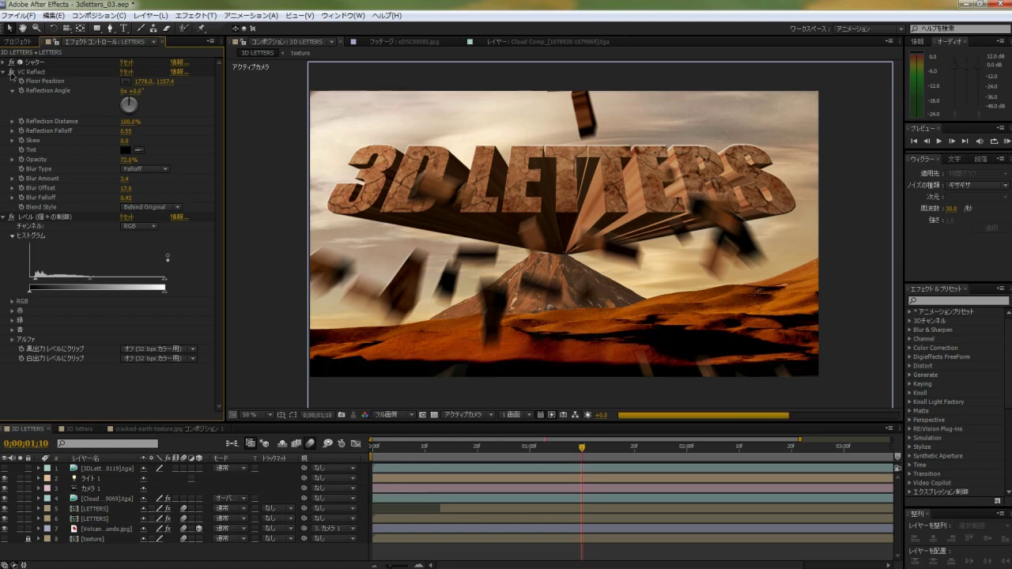
{"action": "left_click", "coordinate": [12, 72]}
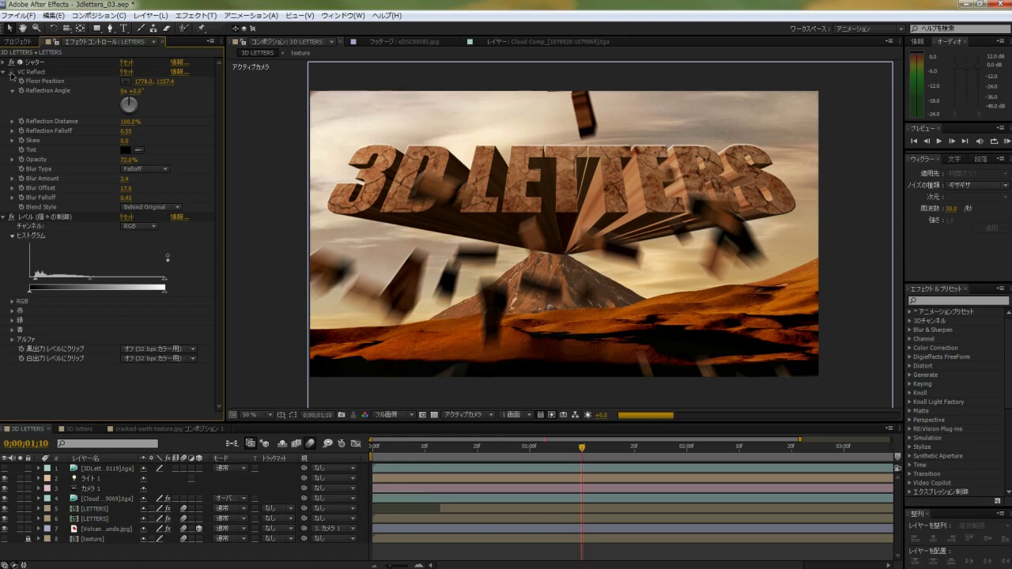
{"action": "left_click", "coordinate": [11, 73]}
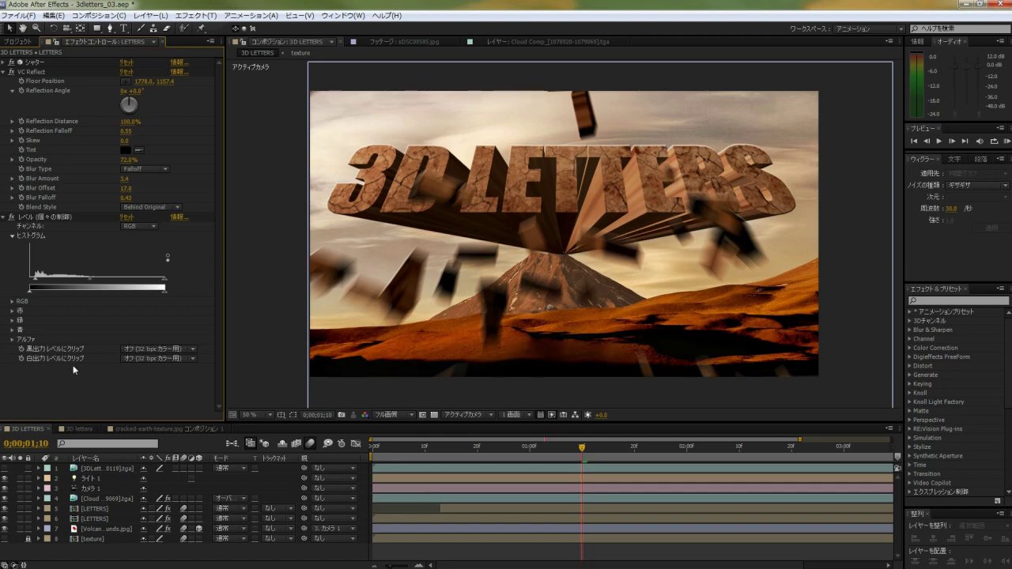
{"action": "left_click", "coordinate": [97, 509]}
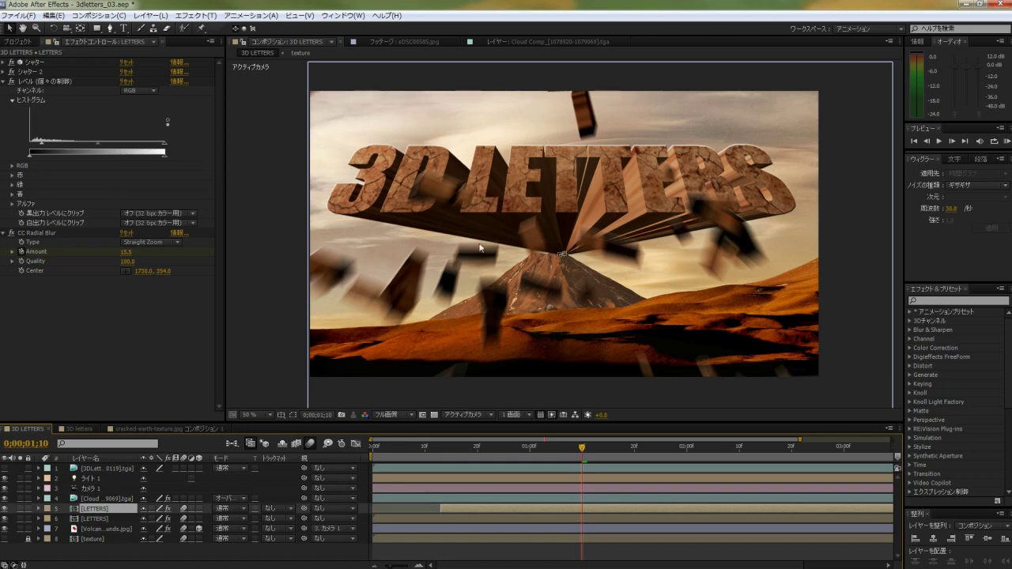
Step: Hide the intact LETTERS layer, select the Shatter and CC Radial Blur effects, and zoom to 25%
{"action": "left_click", "coordinate": [7, 519]}
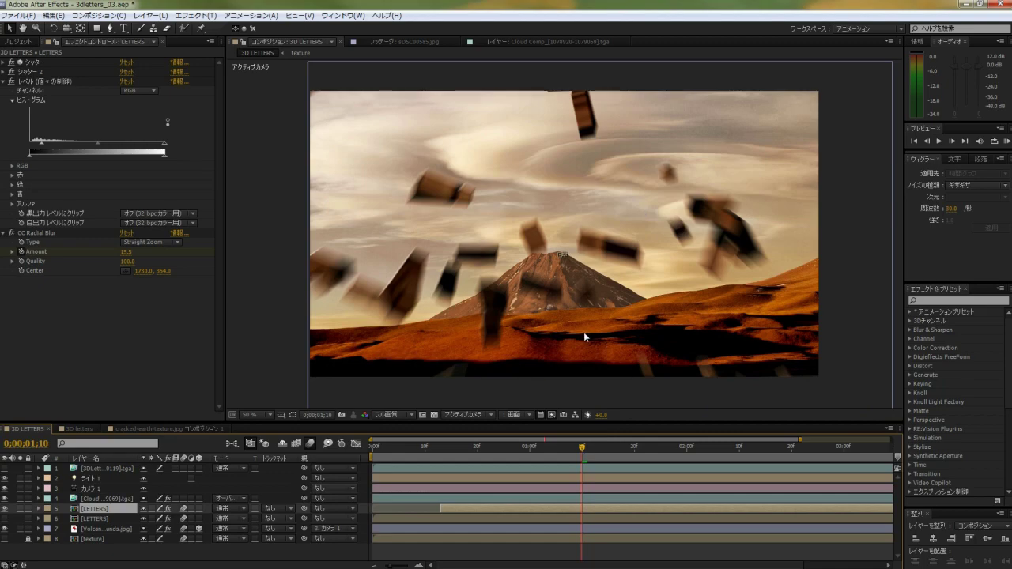
{"action": "left_click", "coordinate": [41, 60]}
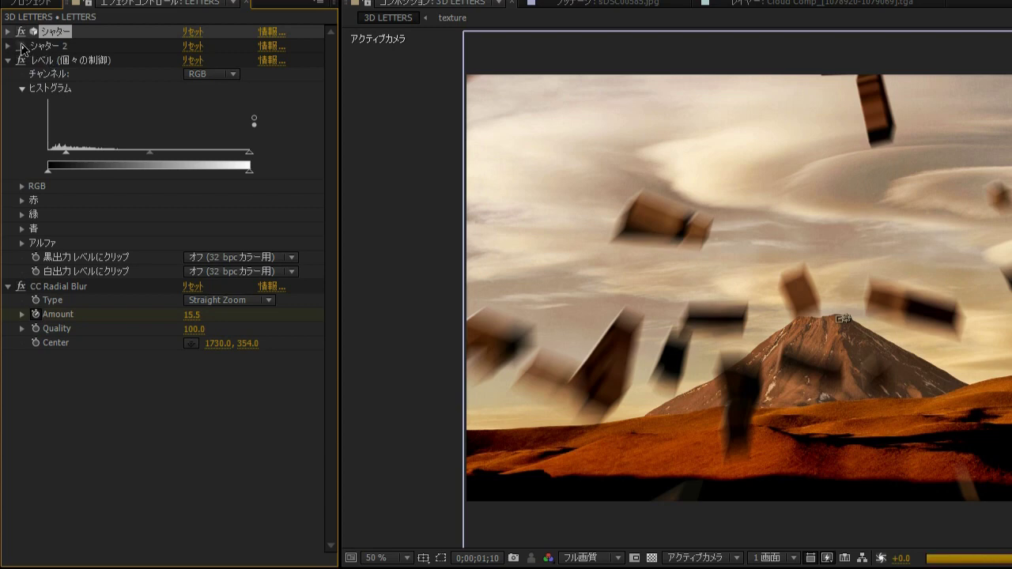
{"action": "left_click", "coordinate": [21, 46]}
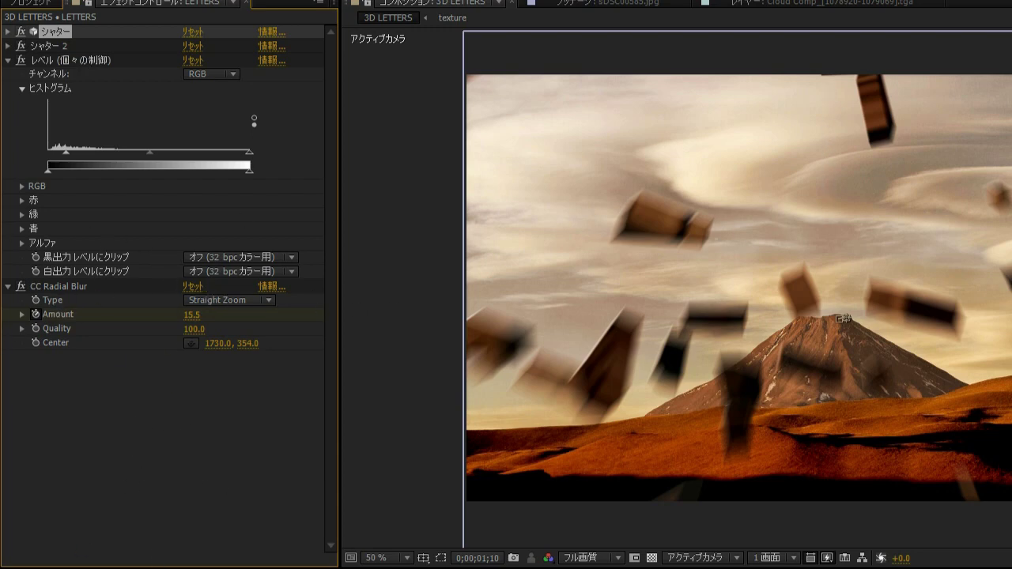
{"action": "left_click", "coordinate": [70, 287]}
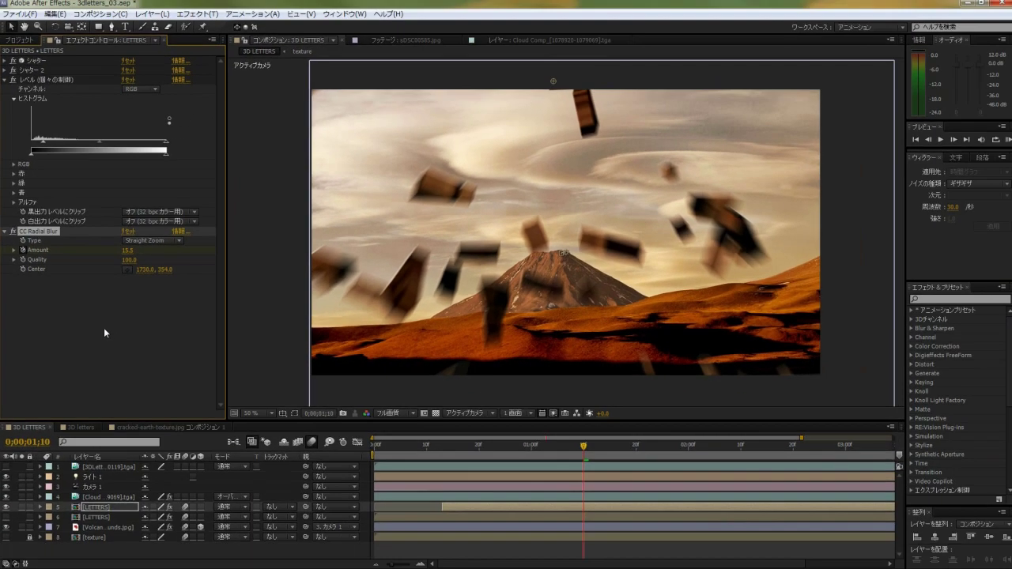
{"action": "key", "text": "comma"}
{"action": "key", "text": "comma"}
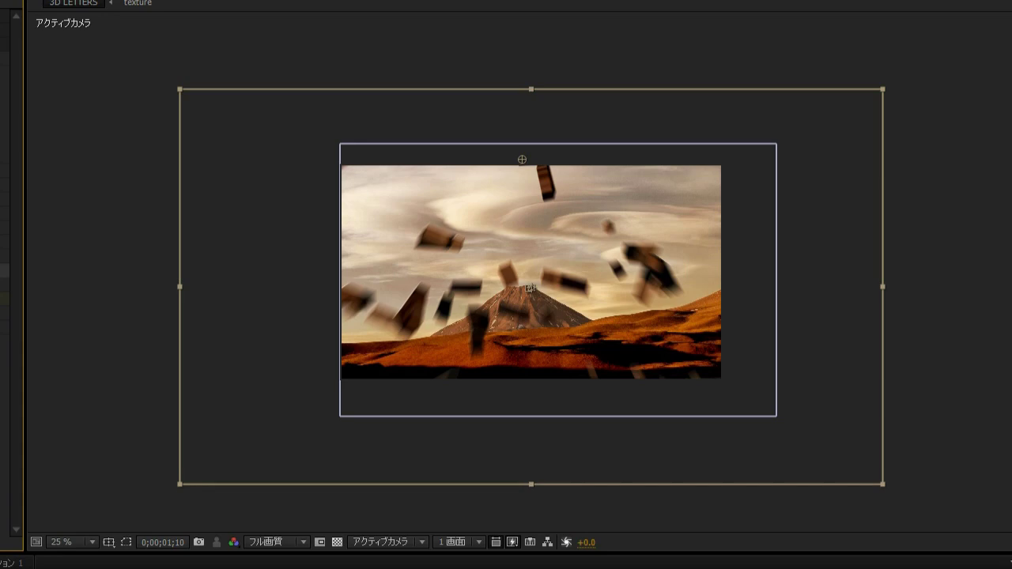
{"action": "left_click", "coordinate": [522, 158]}
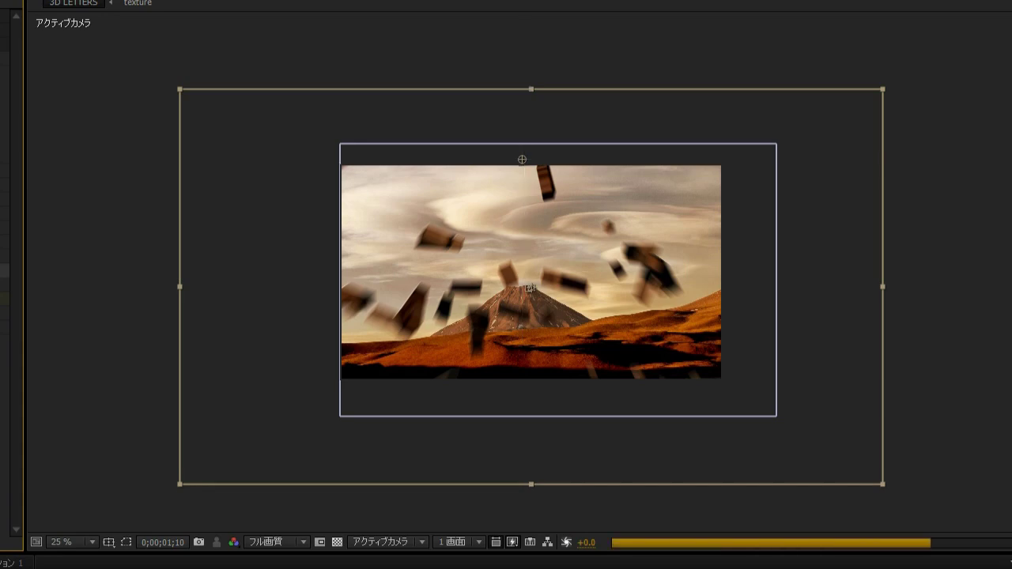
{"action": "left_click", "coordinate": [522, 159]}
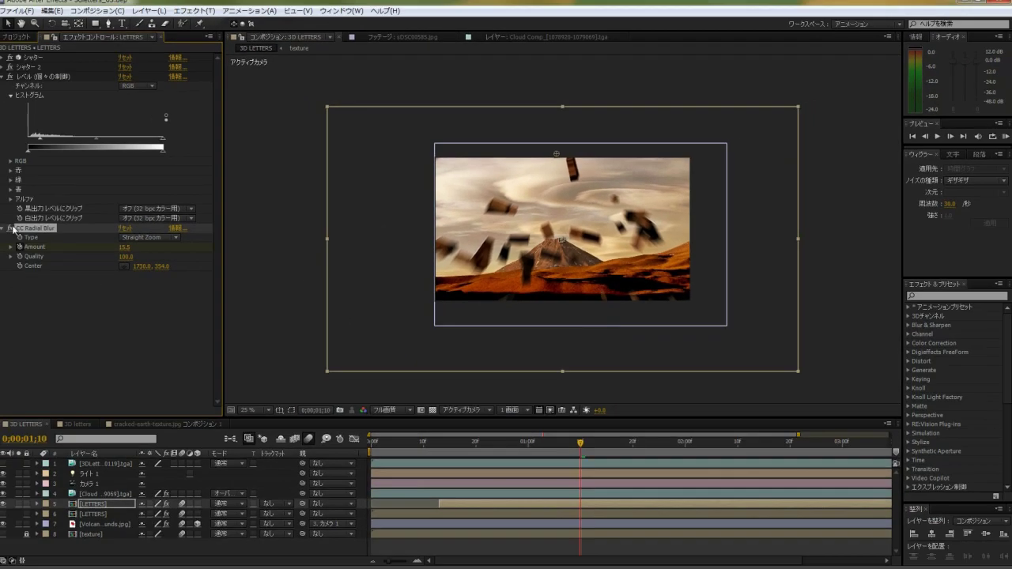
{"action": "left_click", "coordinate": [11, 227]}
{"action": "left_click", "coordinate": [12, 227]}
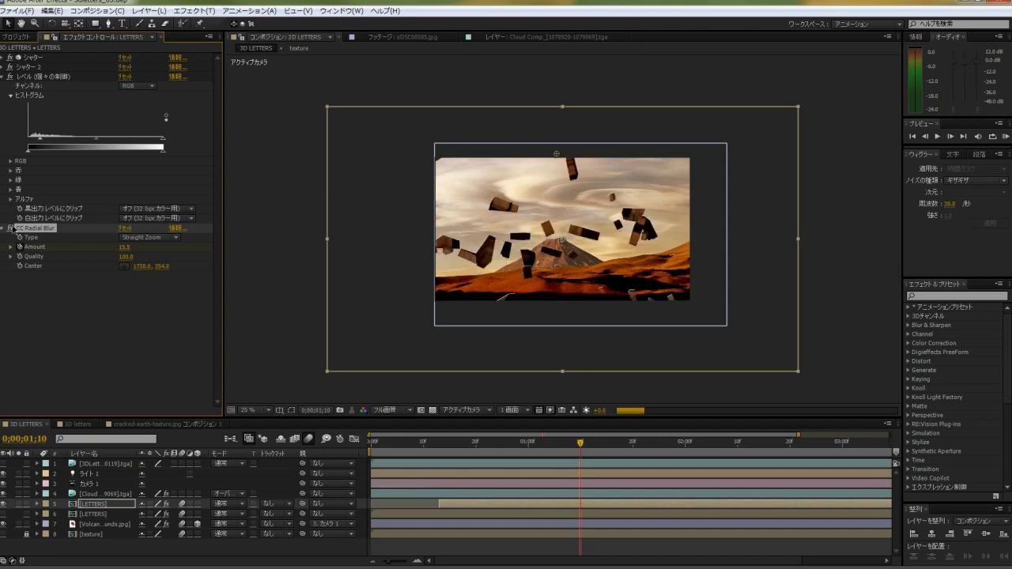
{"action": "key", "text": "period"}
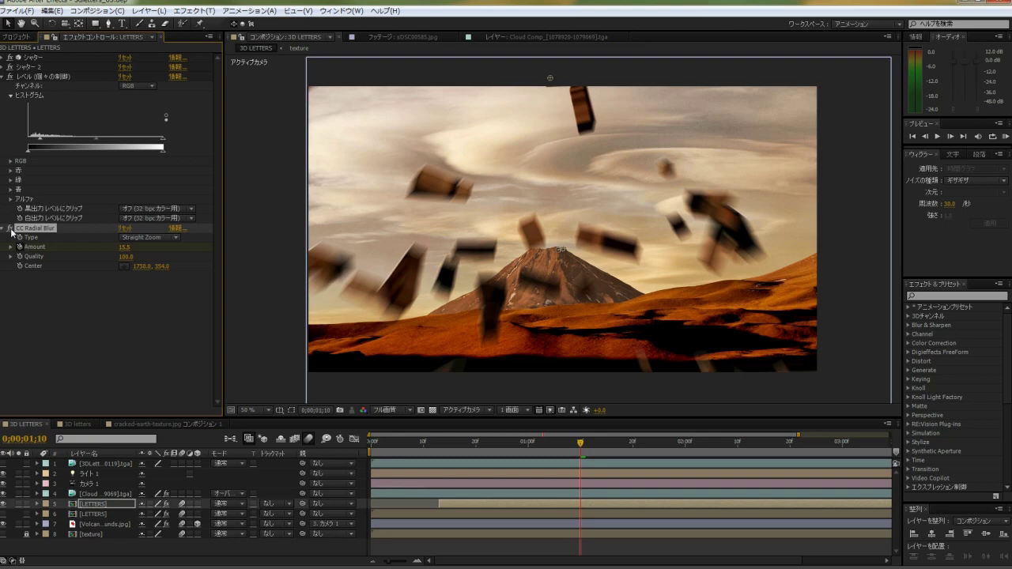
{"action": "left_click", "coordinate": [12, 228]}
{"action": "left_click", "coordinate": [11, 229]}
{"action": "left_click", "coordinate": [11, 229]}
{"action": "left_click", "coordinate": [11, 229]}
{"action": "left_click", "coordinate": [5, 514]}
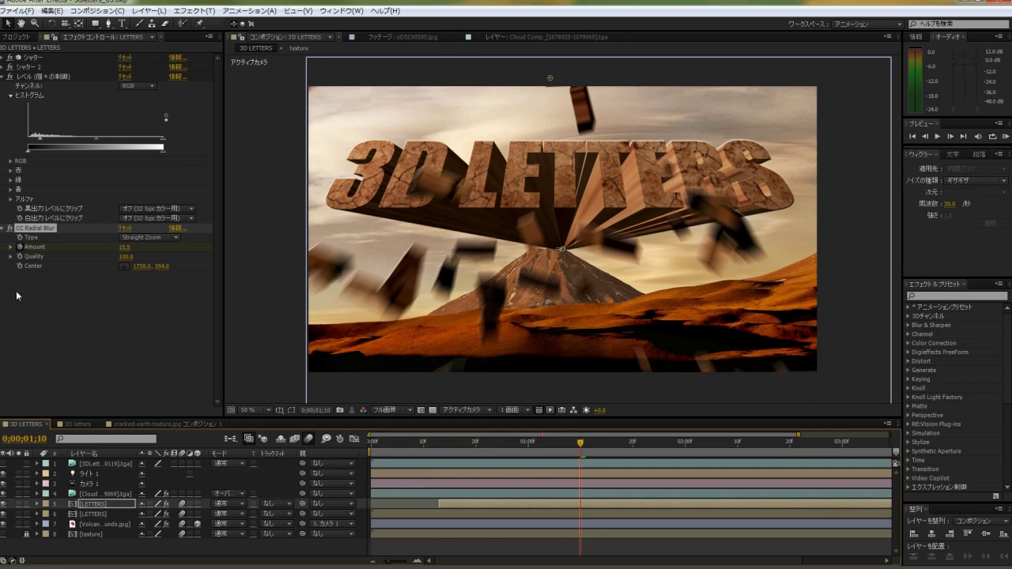
Step: Show Cloud Comp alone, play it from the start, and compare its clouds with Tint off and on
{"action": "left_click", "coordinate": [98, 494]}
{"action": "left_click", "coordinate": [3, 495]}
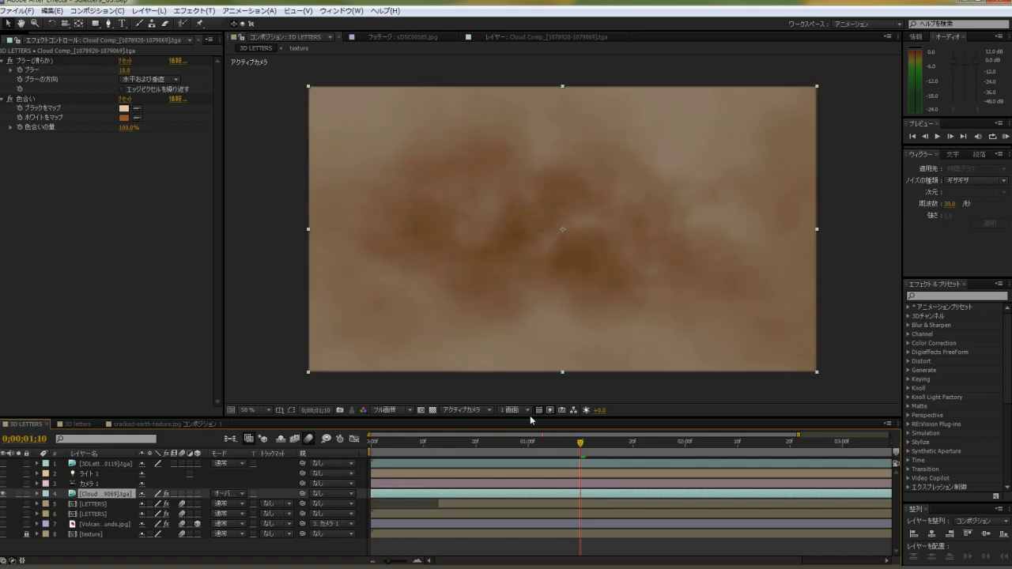
{"action": "mouse_move", "coordinate": [589, 445]}
{"action": "left_mouse_down"}
{"action": "mouse_move", "coordinate": [391, 452]}
{"action": "mouse_move", "coordinate": [765, 443]}
{"action": "left_mouse_up"}
{"action": "left_click_drag", "start_coordinate": [864, 440], "coordinate": [369, 445]}
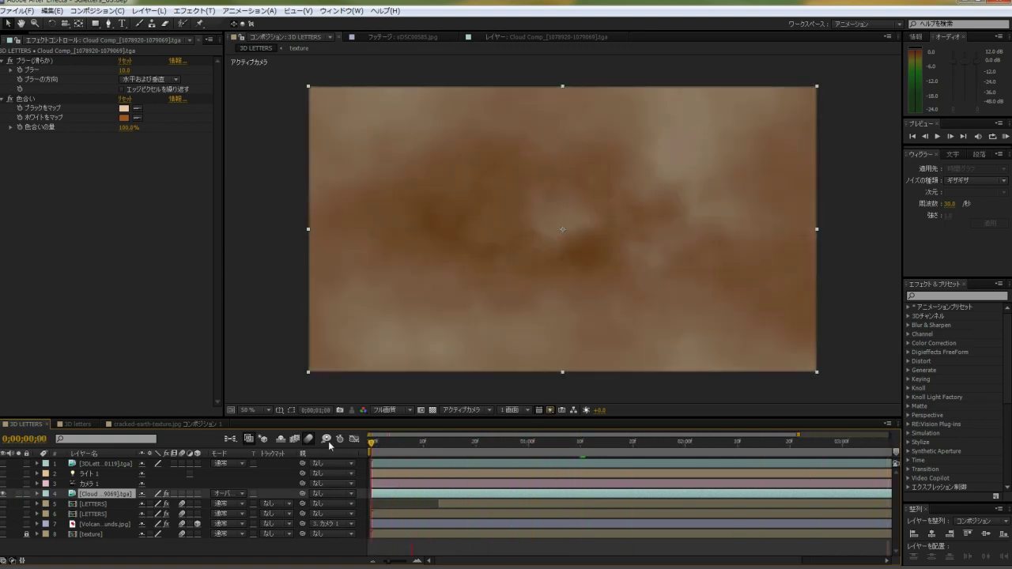
{"action": "key", "text": "space"}
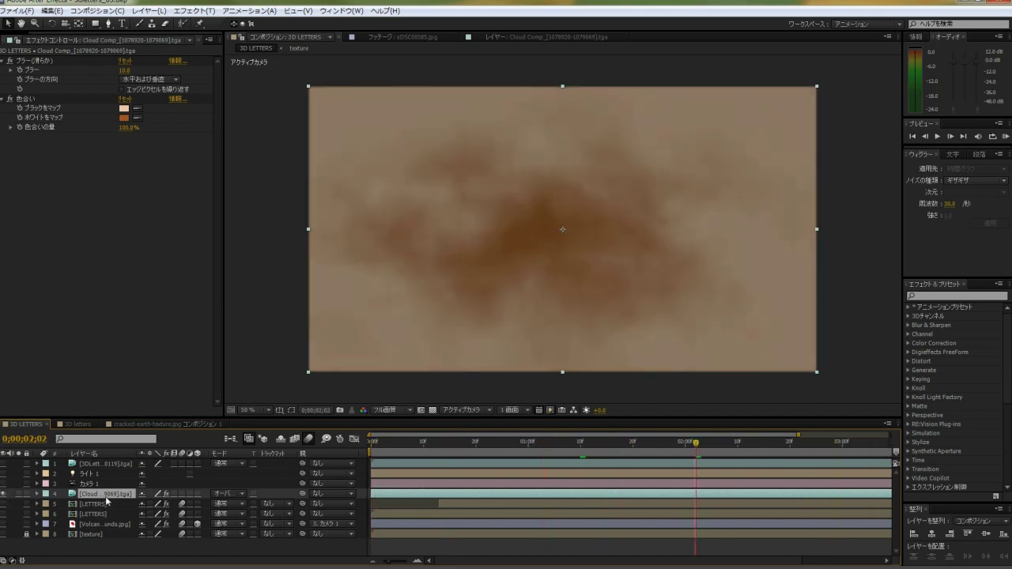
{"action": "left_click", "coordinate": [10, 99]}
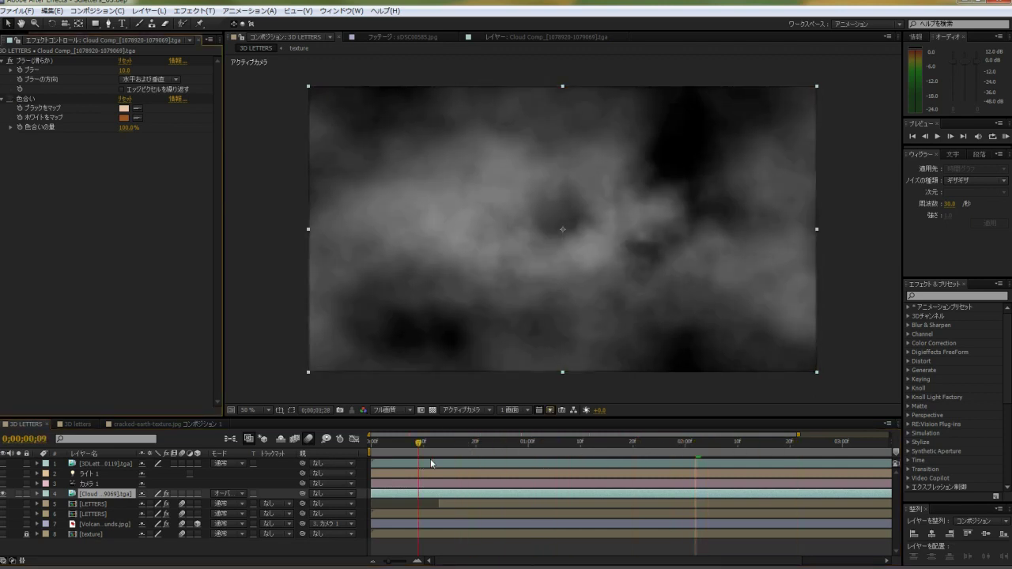
{"action": "left_click", "coordinate": [10, 99]}
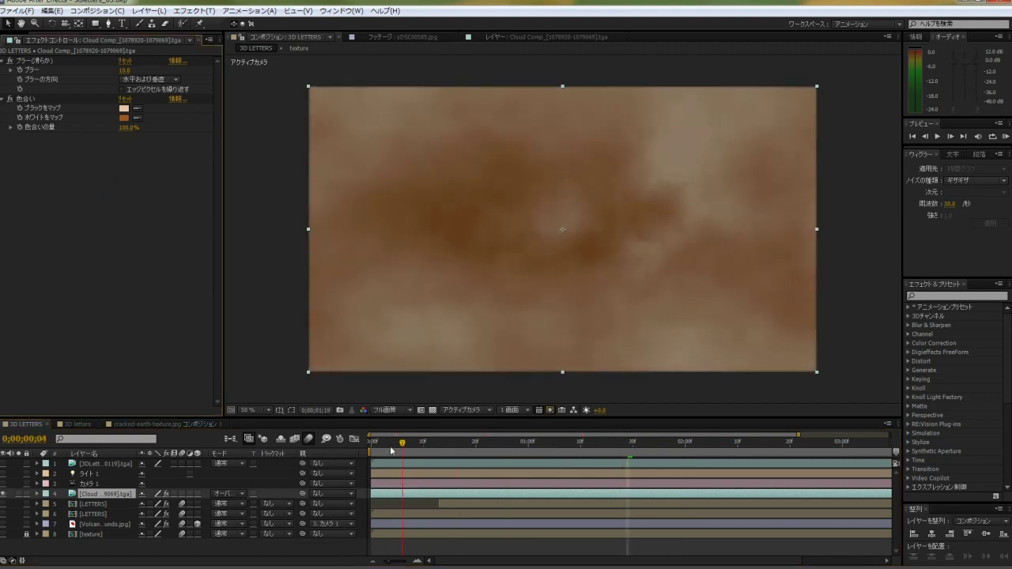
Step: Hide Cloud Comp and show the rendered 3D LETTERS layer again
{"action": "left_click", "coordinate": [830, 451]}
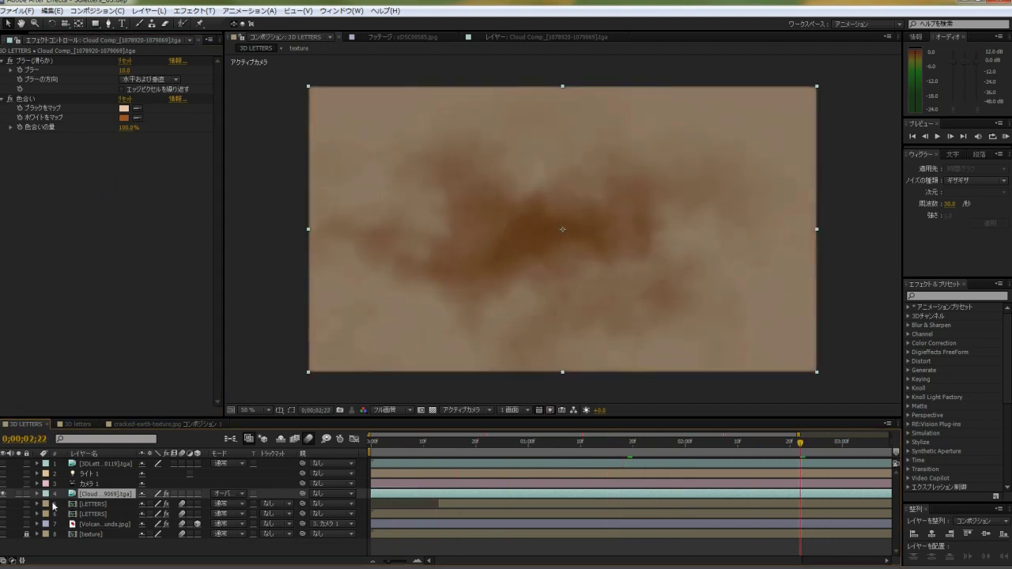
{"action": "left_click", "coordinate": [3, 494]}
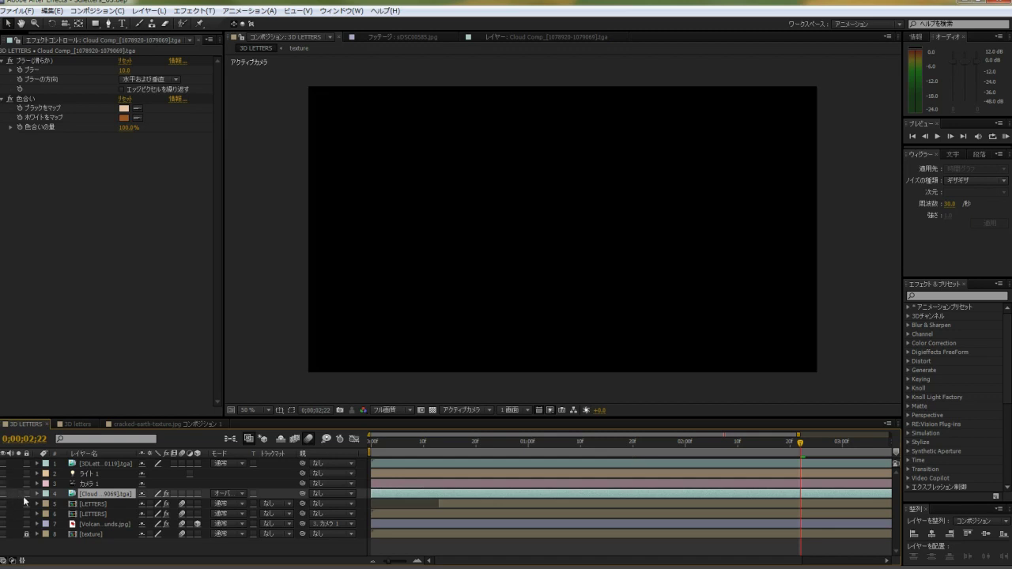
{"action": "left_click", "coordinate": [3, 463]}
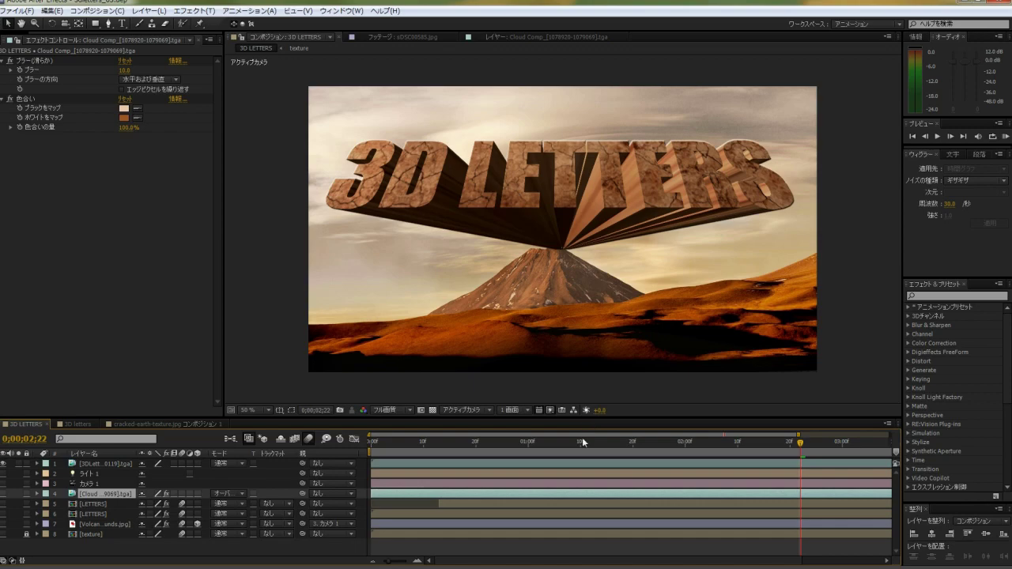
{"action": "left_click_drag", "start_coordinate": [582, 439], "coordinate": [466, 449]}
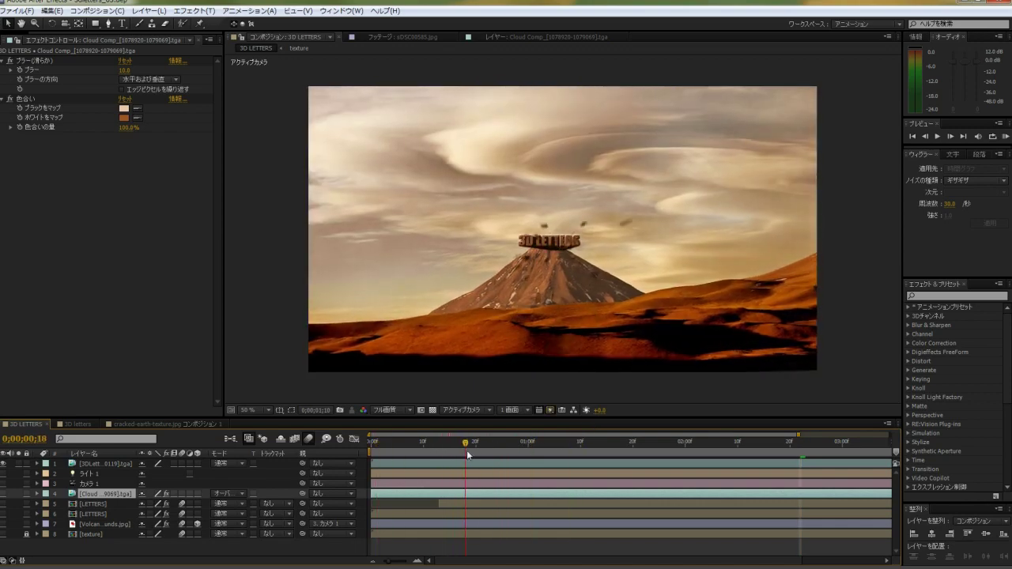
{"action": "mouse_move", "coordinate": [467, 449]}
{"action": "left_mouse_down"}
{"action": "mouse_move", "coordinate": [854, 461]}
{"action": "mouse_move", "coordinate": [570, 472]}
{"action": "mouse_move", "coordinate": [820, 472]}
{"action": "left_mouse_up"}
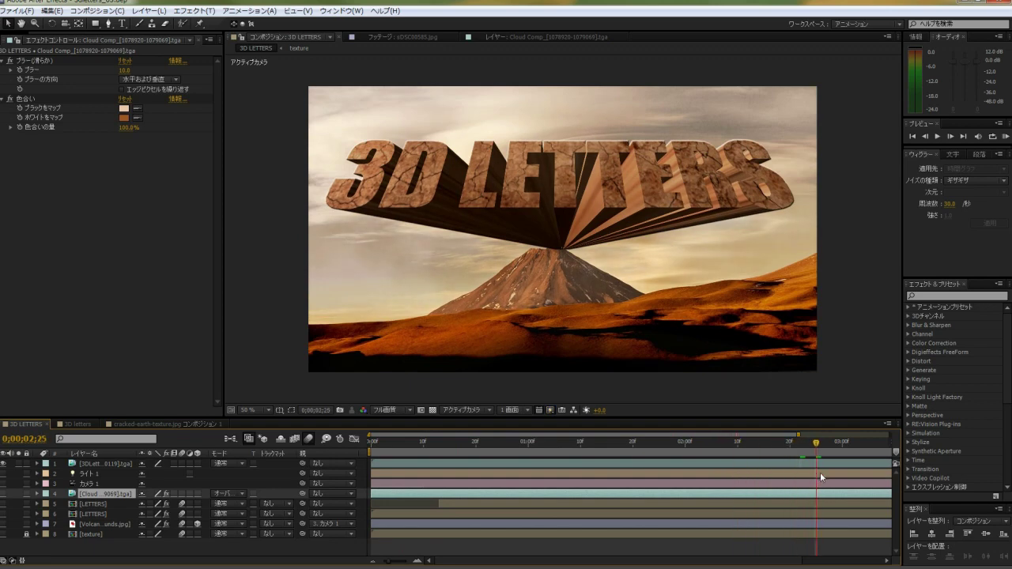